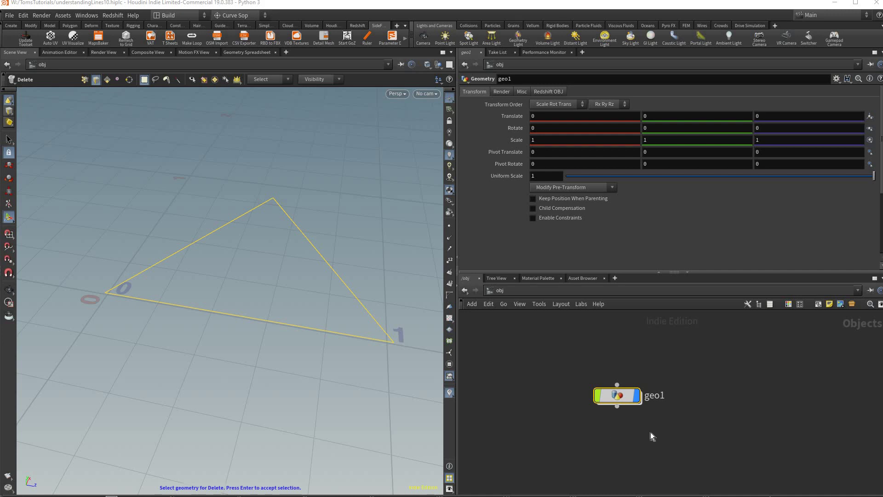
Pan the network editor and dive into geo1 to reach curve1 and its curve network boxes
{"action": "middle_click_drag", "start_coordinate": [650, 431], "coordinate": [620, 435]}
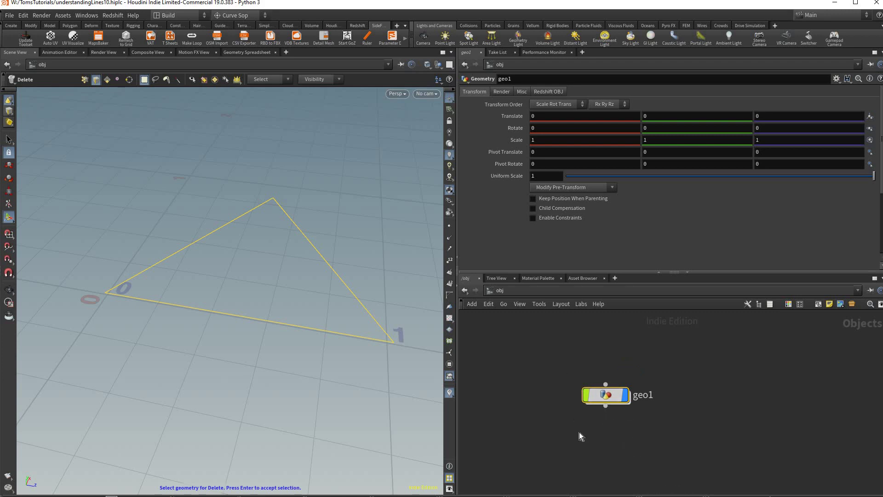
{"action": "double_click", "coordinate": [606, 394]}
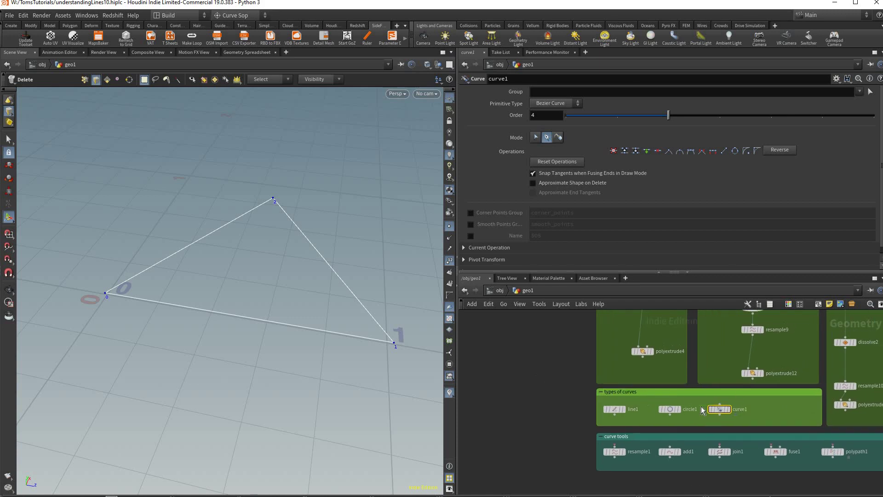
{"action": "scroll", "coordinate": [717, 396], "scroll_direction": "up", "scroll_amount": 3}
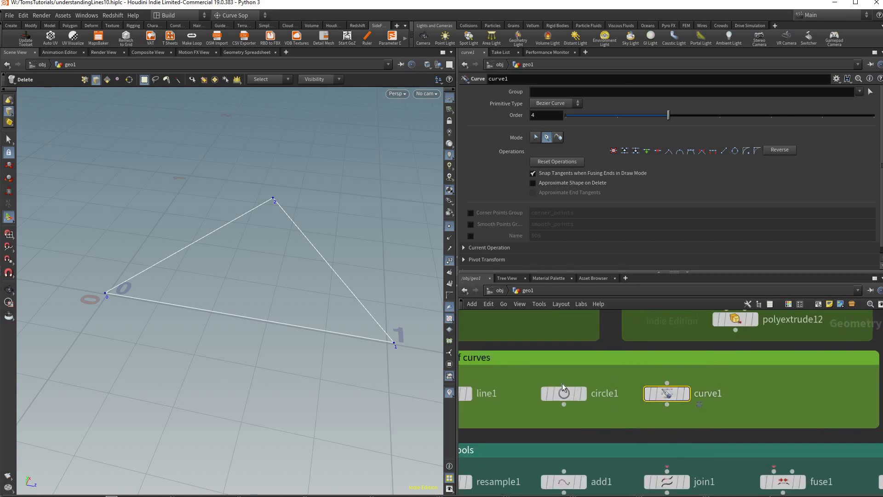
{"action": "scroll", "coordinate": [671, 398], "scroll_direction": "down", "scroll_amount": 3}
{"action": "scroll", "coordinate": [565, 441], "scroll_direction": "up", "scroll_amount": 2}
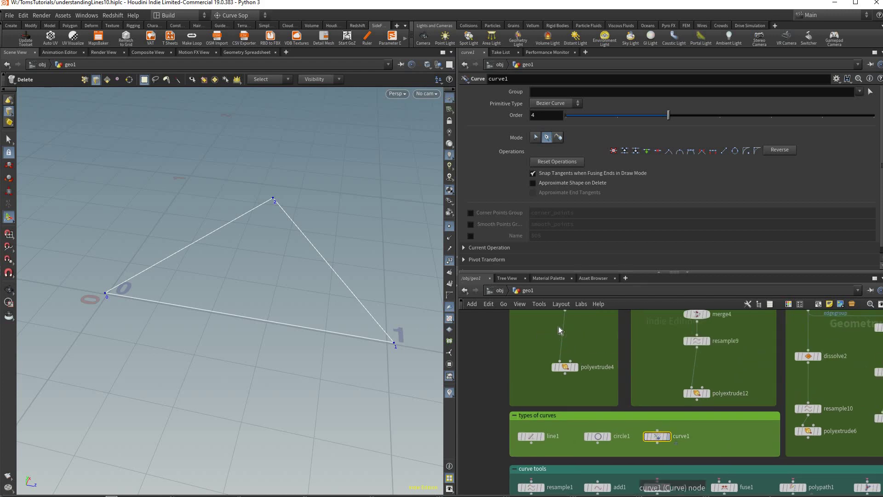
{"action": "scroll", "coordinate": [622, 331], "scroll_direction": "up", "scroll_amount": 3}
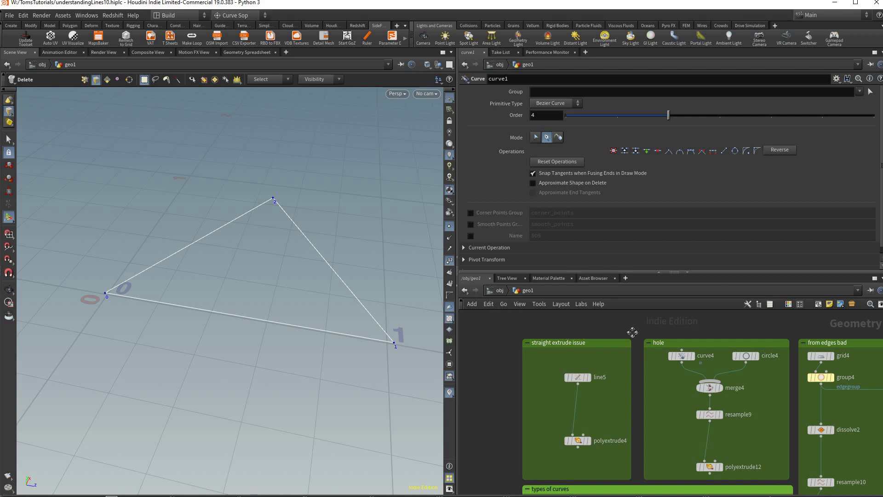
{"action": "middle_click_drag", "start_coordinate": [693, 344], "coordinate": [531, 343]}
{"action": "middle_click_drag", "start_coordinate": [667, 378], "coordinate": [587, 376]}
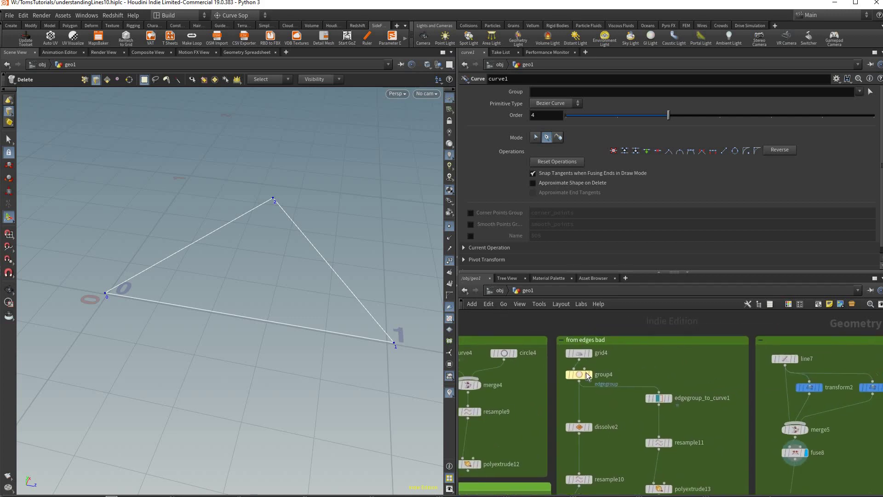
{"action": "scroll", "coordinate": [578, 373], "scroll_direction": "down", "scroll_amount": 3}
{"action": "scroll", "coordinate": [593, 354], "scroll_direction": "up", "scroll_amount": 3}
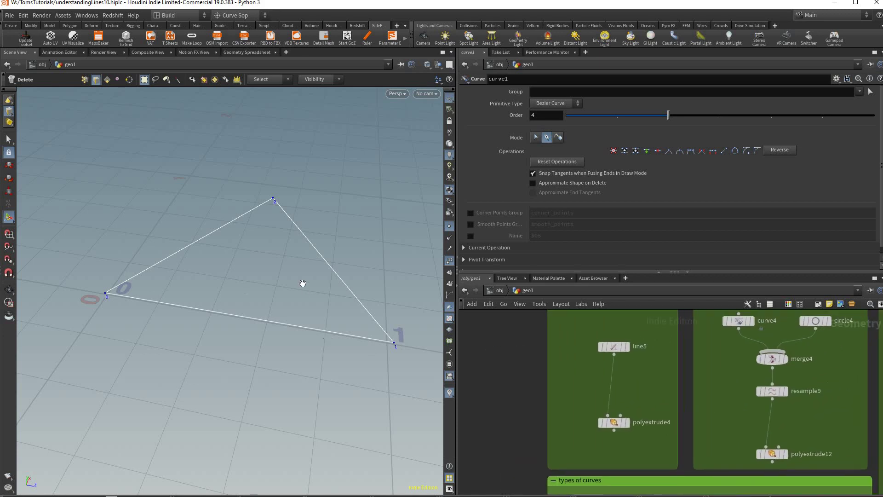
Display and select line5, orbiting to view the straight line
{"action": "left_click", "coordinate": [623, 356]}
{"action": "left_click", "coordinate": [611, 357]}
{"action": "left_click_drag", "start_coordinate": [323, 232], "coordinate": [178, 362]}
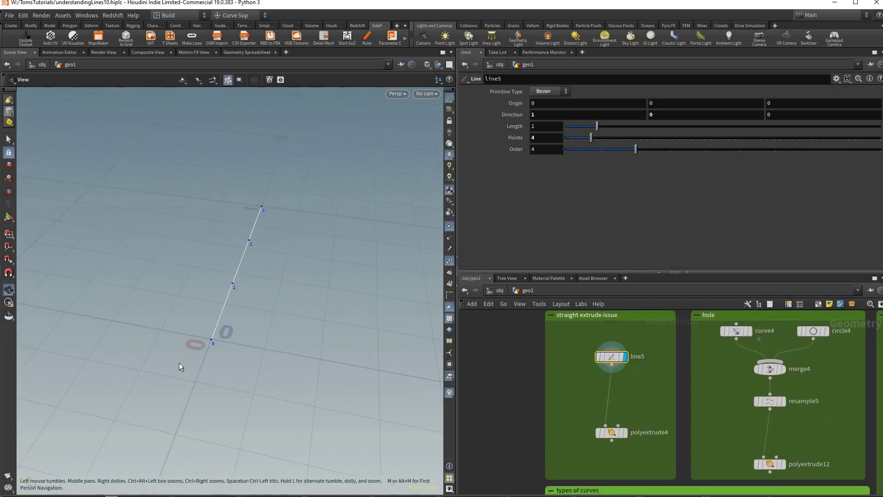
{"action": "key", "text": "Delete"}
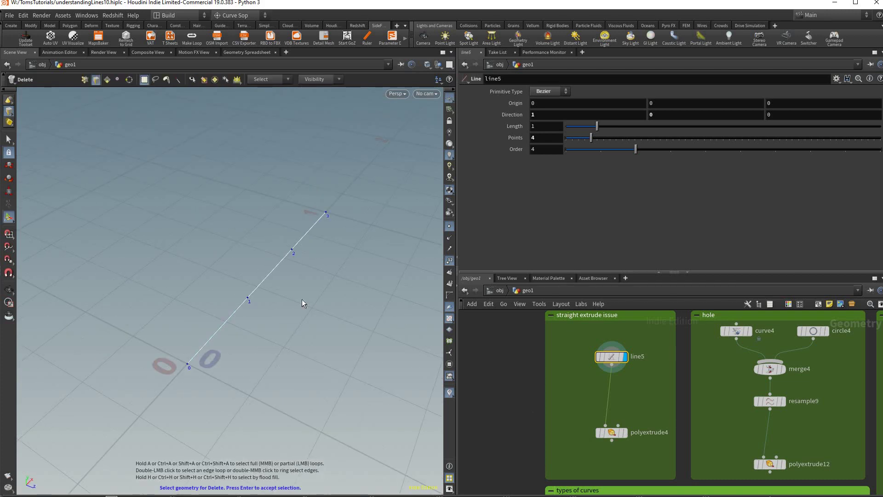
{"action": "key", "text": "space"}
Display polyextrude4, set its Distance to -0.107788, and add an Edit node
{"action": "left_click", "coordinate": [624, 432]}
{"action": "left_click", "coordinate": [612, 433]}
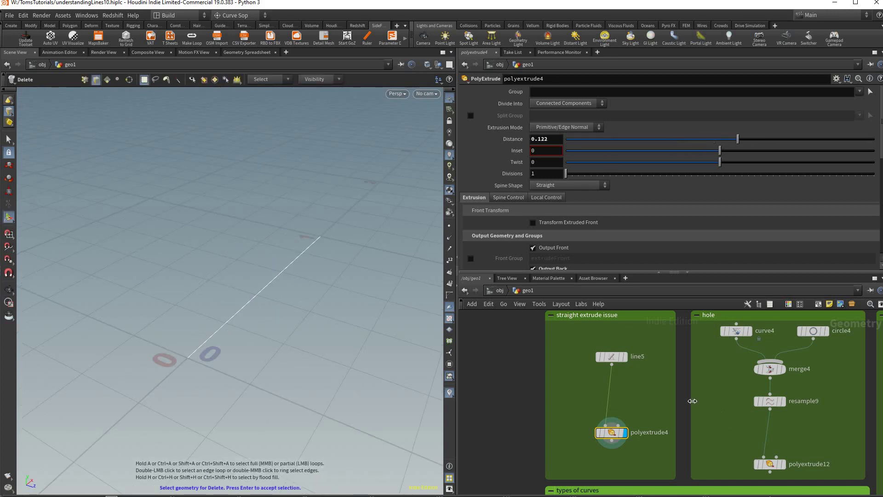
{"action": "left_click_drag", "start_coordinate": [692, 400], "coordinate": [657, 398]}
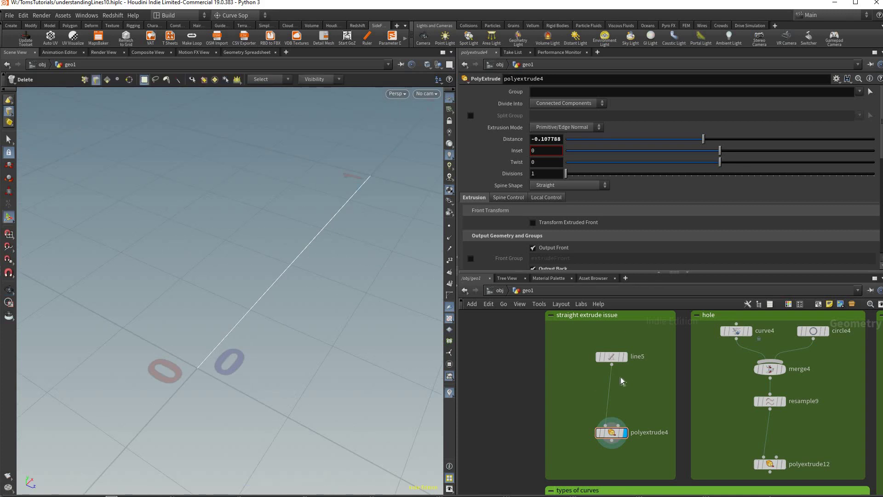
{"action": "key", "text": "Tab"}
{"action": "key", "text": "Return"}
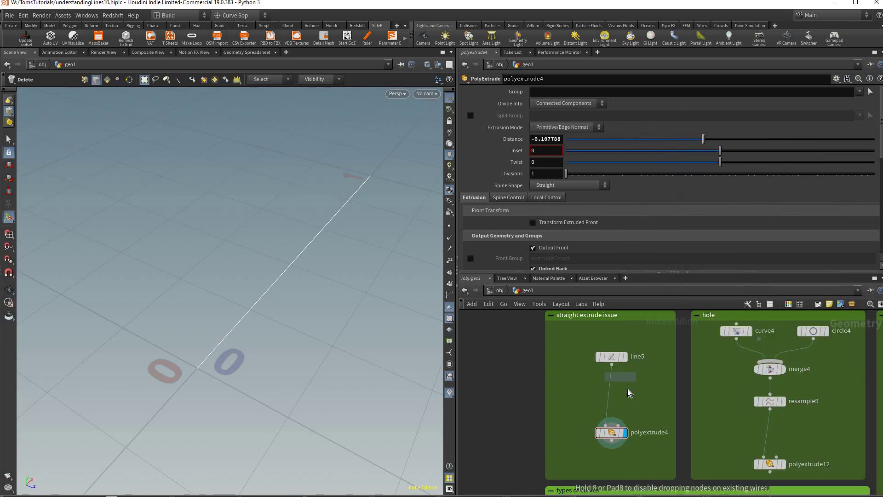
Drop the Edit node between line5 and polyextrude4 and push points sideways to bend the line
{"action": "left_click", "coordinate": [627, 435]}
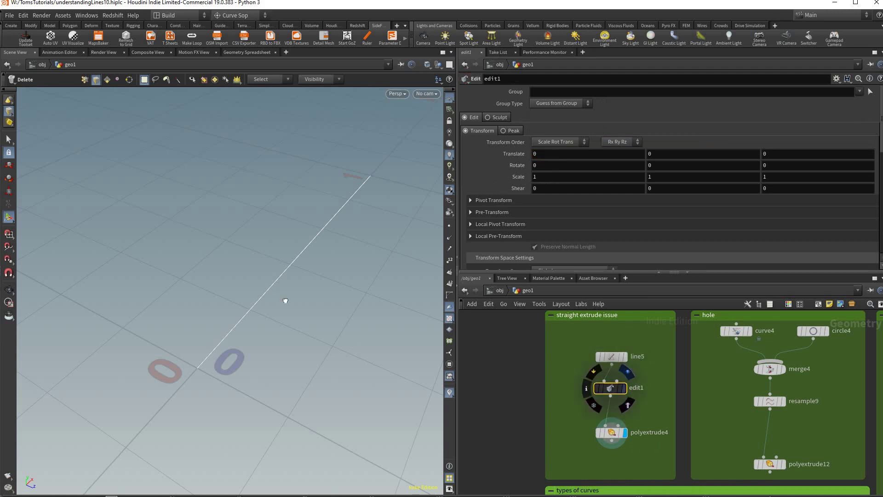
{"action": "left_click", "coordinate": [625, 433]}
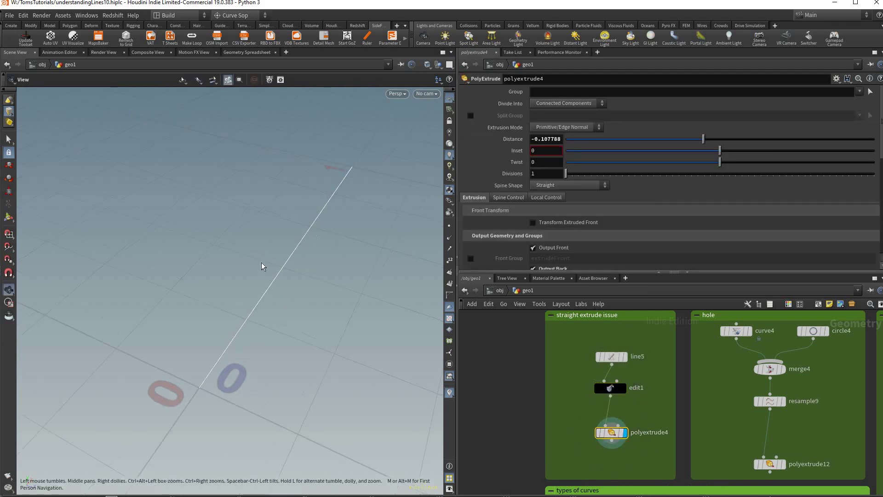
{"action": "key", "text": "1"}
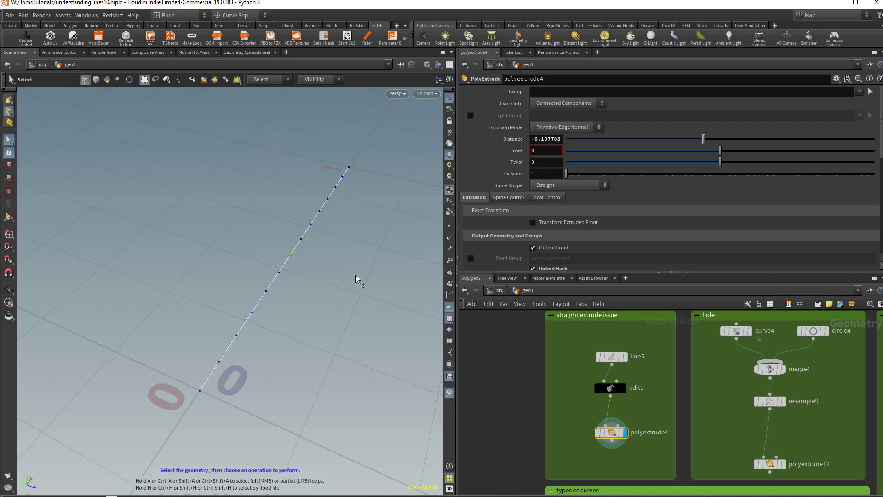
{"action": "key", "text": "t"}
{"action": "left_click_drag", "start_coordinate": [331, 262], "coordinate": [345, 270]}
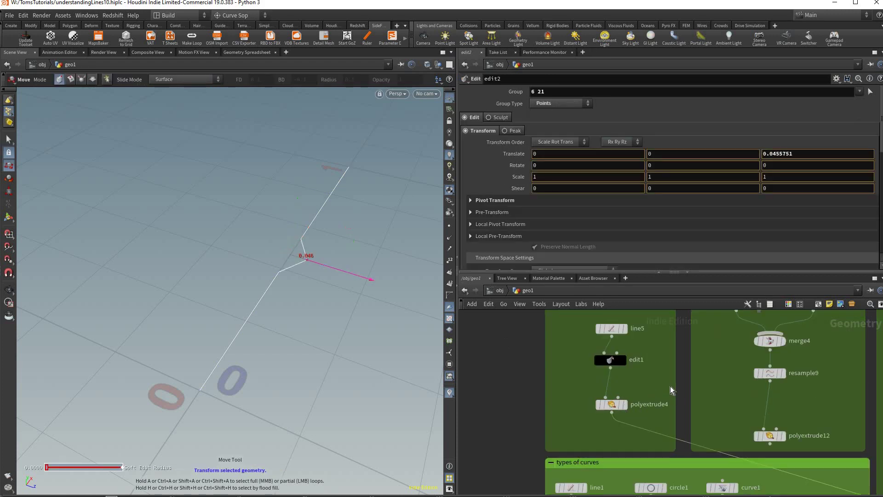
Select polyextrude4 and delete the stray edit2 node
{"action": "left_click", "coordinate": [611, 405]}
{"action": "scroll", "coordinate": [614, 351], "scroll_direction": "down", "scroll_amount": 6}
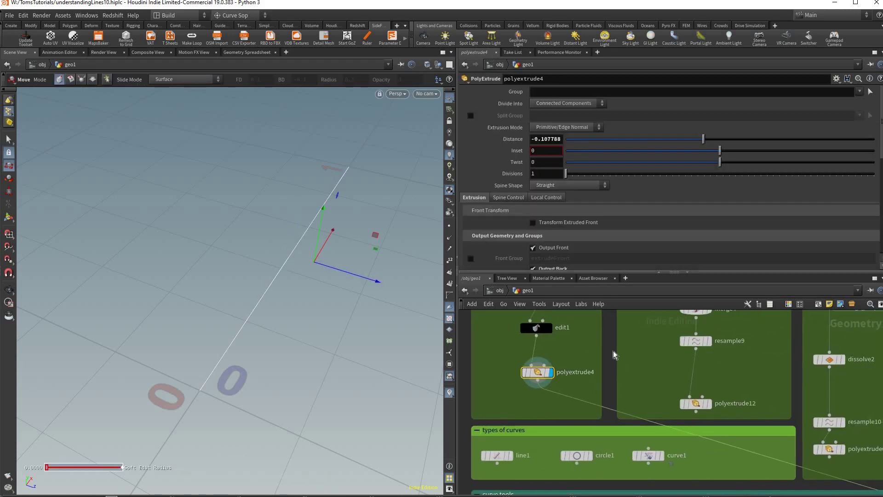
{"action": "scroll", "coordinate": [675, 400], "scroll_direction": "up", "scroll_amount": 2}
{"action": "left_click", "coordinate": [619, 402]}
{"action": "key", "text": "Delete"}
{"action": "scroll", "coordinate": [654, 404], "scroll_direction": "up", "scroll_amount": 4}
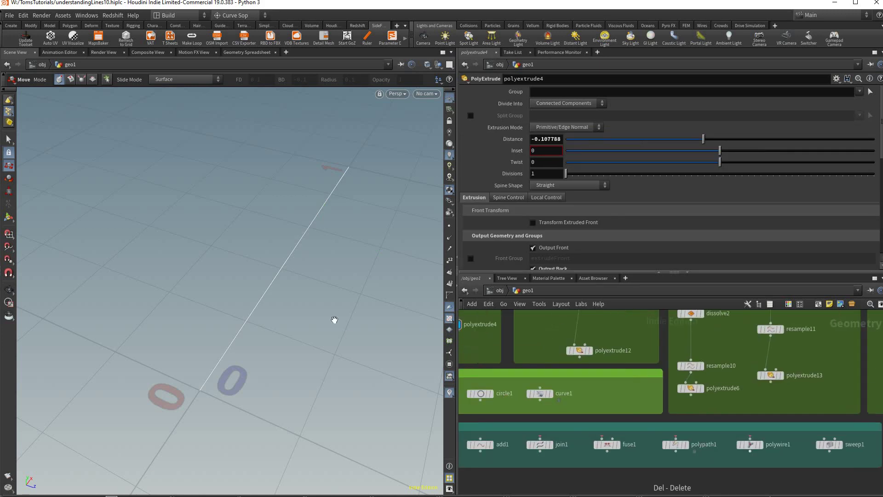
{"action": "scroll", "coordinate": [656, 388], "scroll_direction": "up", "scroll_amount": 3}
Test-bend a point in edit1, undo it, set Distance to -0.078, and delete edit1
{"action": "left_click", "coordinate": [655, 393]}
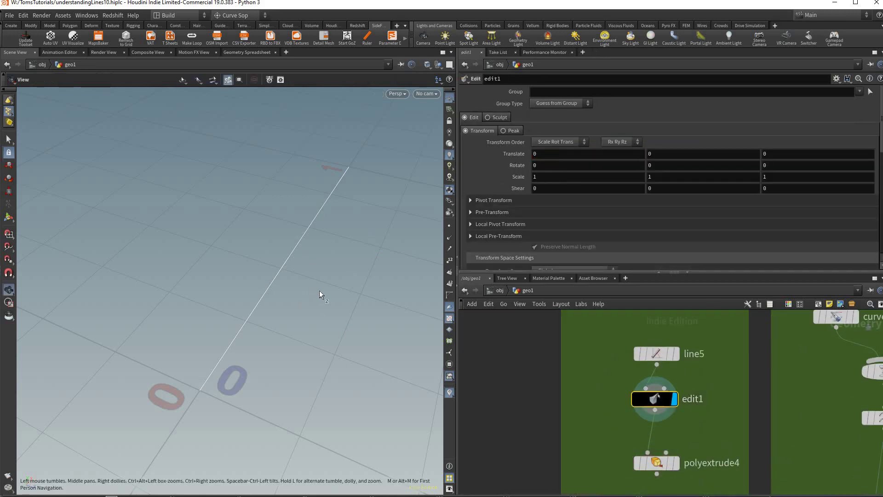
{"action": "left_click", "coordinate": [282, 276]}
{"action": "key", "text": "Return"}
{"action": "mouse_move", "coordinate": [328, 294]}
{"action": "left_mouse_down"}
{"action": "mouse_move", "coordinate": [335, 299]}
{"action": "mouse_move", "coordinate": [322, 298]}
{"action": "left_mouse_up"}
{"action": "key", "text": "Down"}
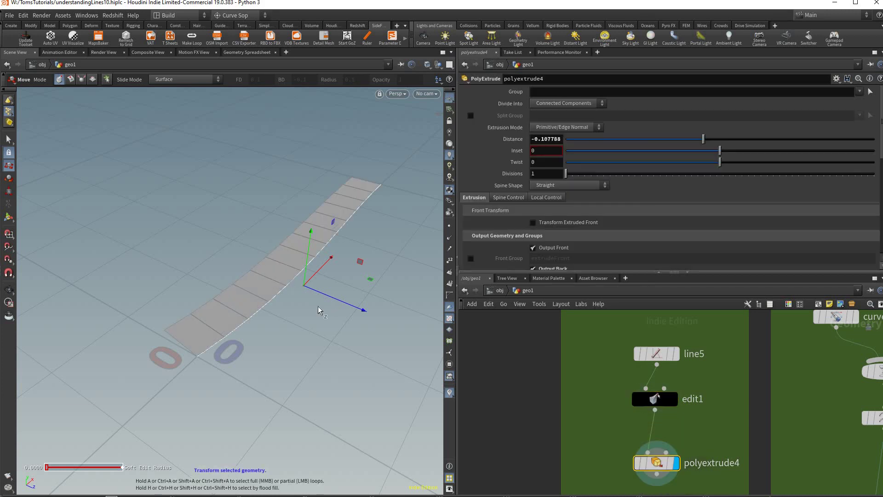
{"action": "middle_click_drag", "start_coordinate": [325, 325], "coordinate": [230, 290]}
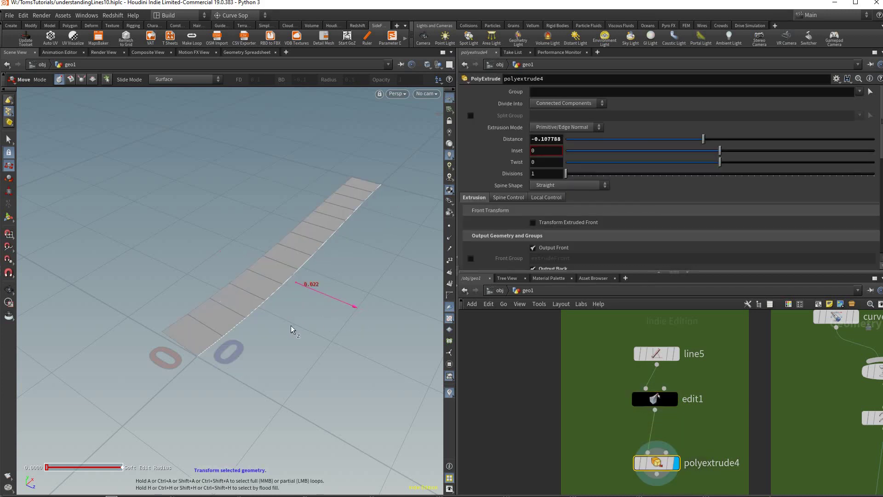
{"action": "key", "text": "ctrl+z"}
{"action": "key", "text": "ctrl+z"}
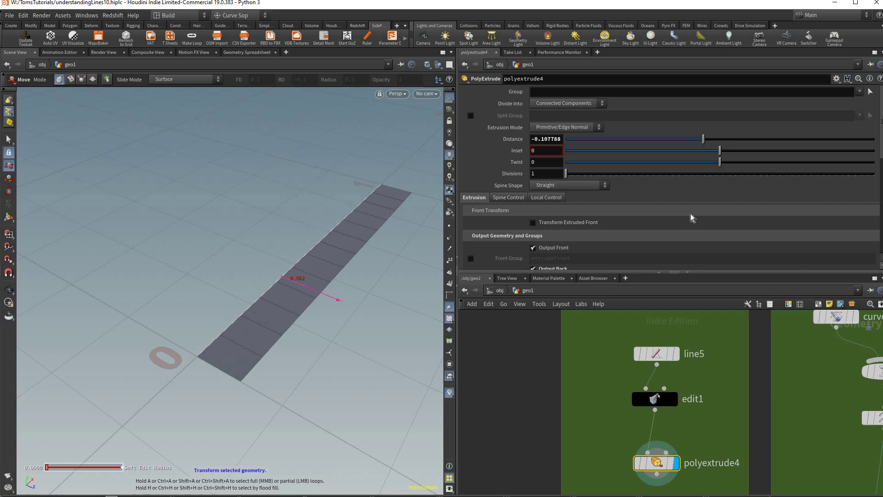
{"action": "key", "text": "ctrl+z"}
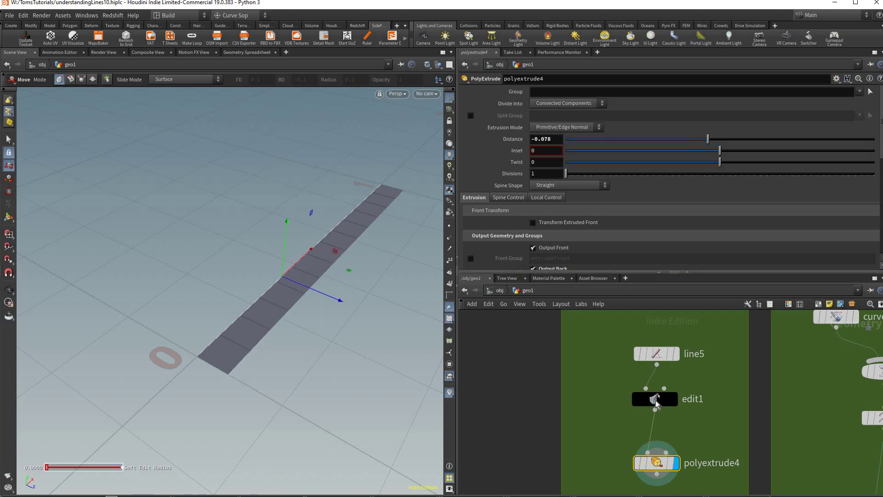
{"action": "left_click", "coordinate": [662, 401]}
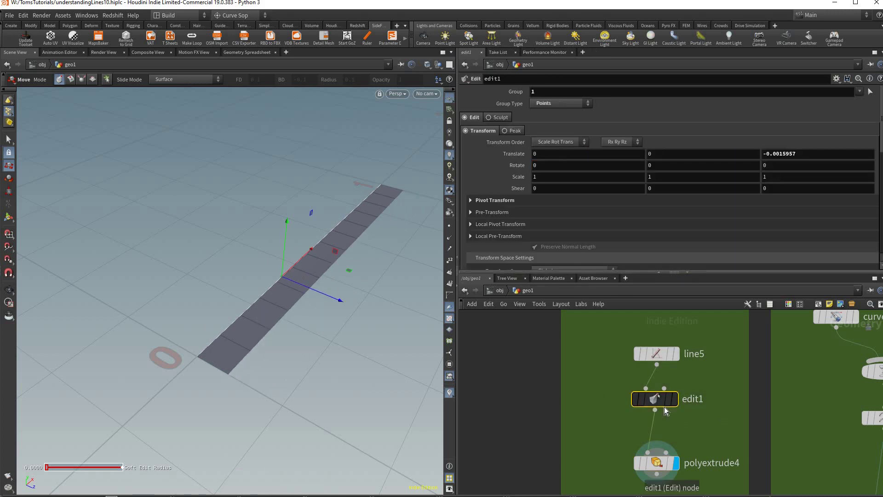
{"action": "key", "text": "Delete"}
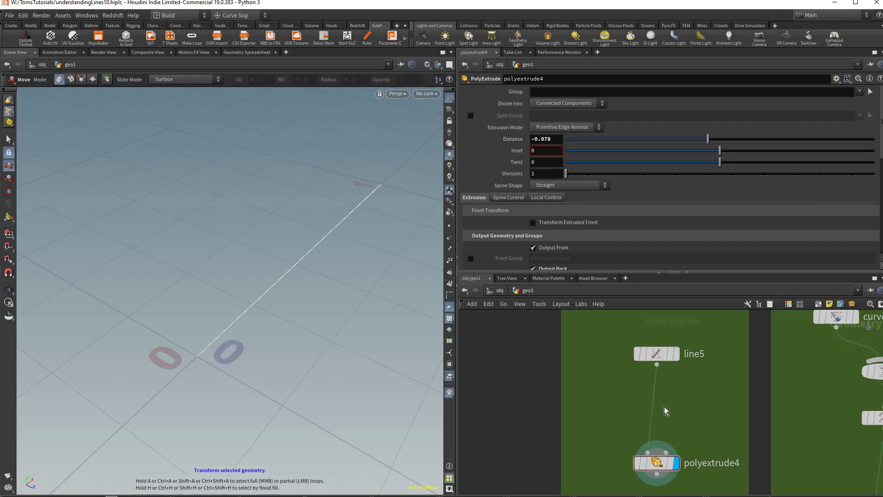
Insert a Transform node, transform1, between line5 and polyextrude4
{"action": "key", "text": "Tab"}
{"action": "type", "text": "tra"}
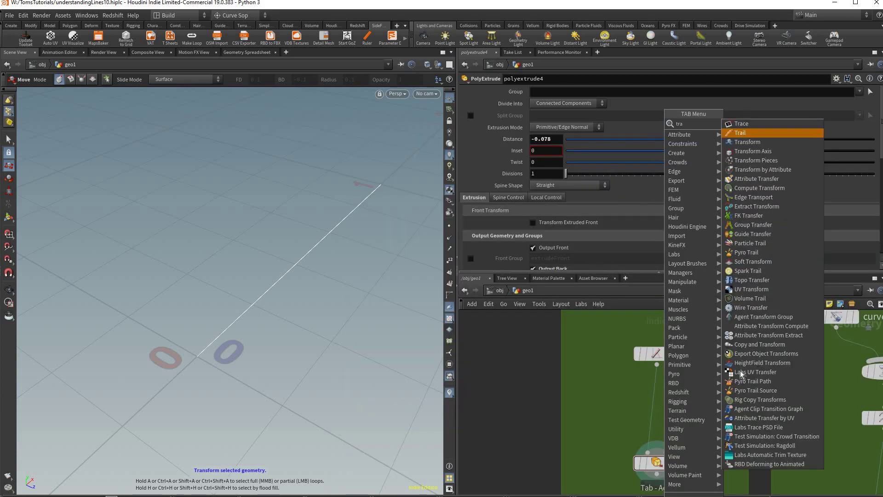
{"action": "left_click", "coordinate": [746, 142]}
{"action": "key", "text": "Return"}
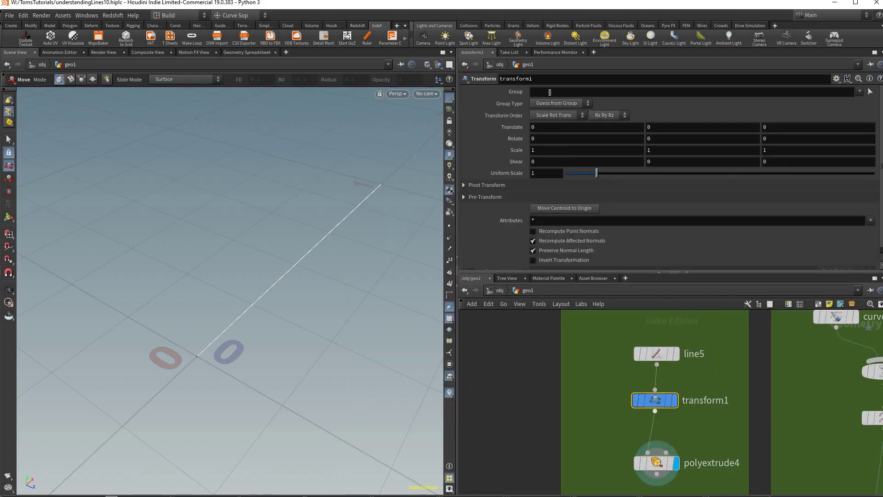
Set transform1's Translate Z to .00001 after trying other tiny offsets
{"action": "left_click", "coordinate": [592, 91]}
{"action": "left_click", "coordinate": [776, 127]}
{"action": "type", "text": ".0"}
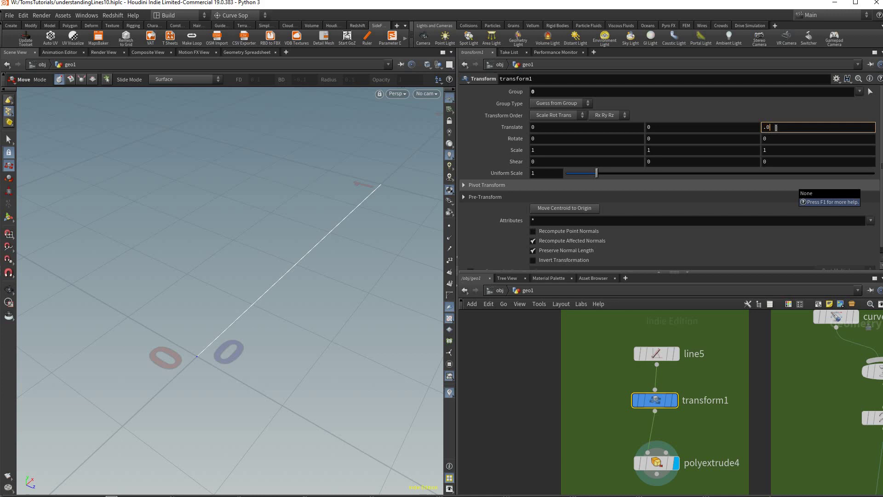
{"action": "type", "text": "001"}
{"action": "key", "text": "Return"}
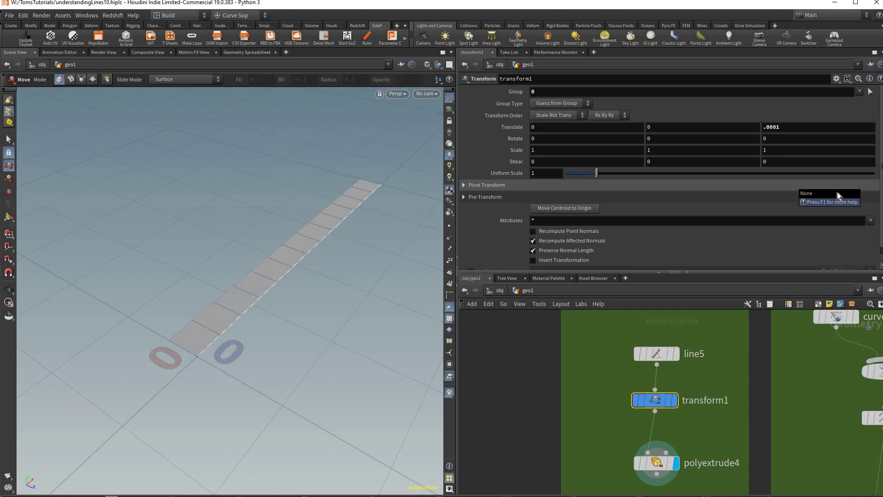
{"action": "left_click", "coordinate": [773, 125]}
{"action": "type", "text": "0"}
{"action": "key", "text": "Return"}
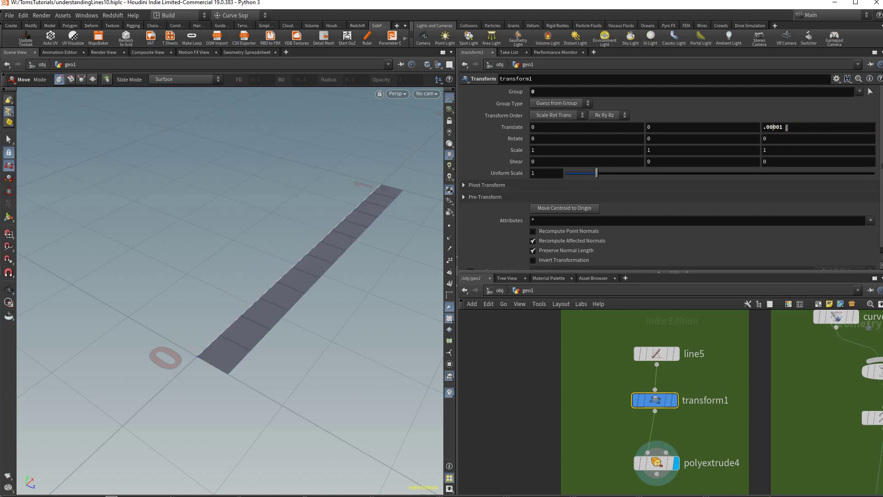
{"action": "type", "text": "0"}
{"action": "key", "text": "Return"}
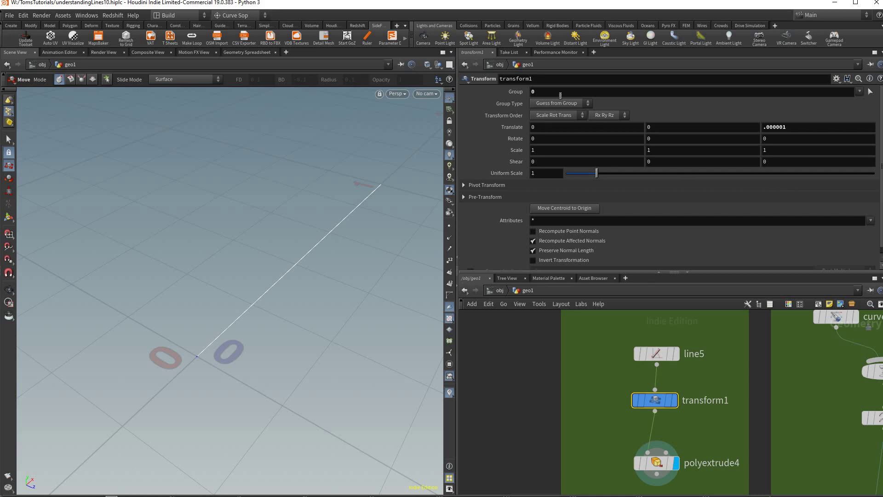
{"action": "key", "text": "BackSpace"}
{"action": "key", "text": "Return"}
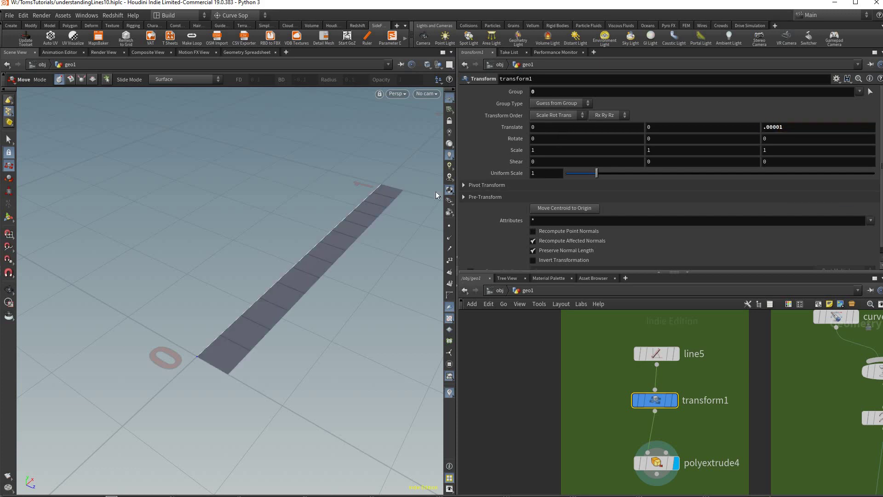
Set transform1's Group Type to Points
{"action": "left_click", "coordinate": [560, 103]}
{"action": "left_click", "coordinate": [551, 131]}
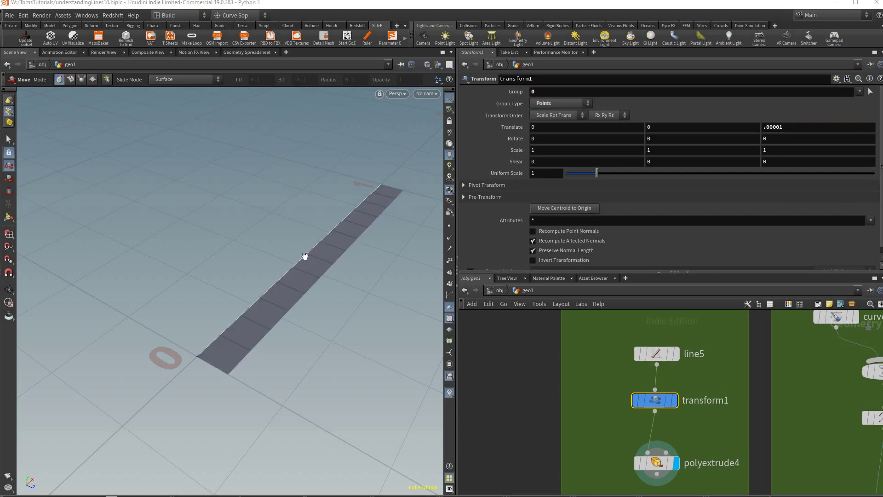
{"action": "key", "text": "Escape"}
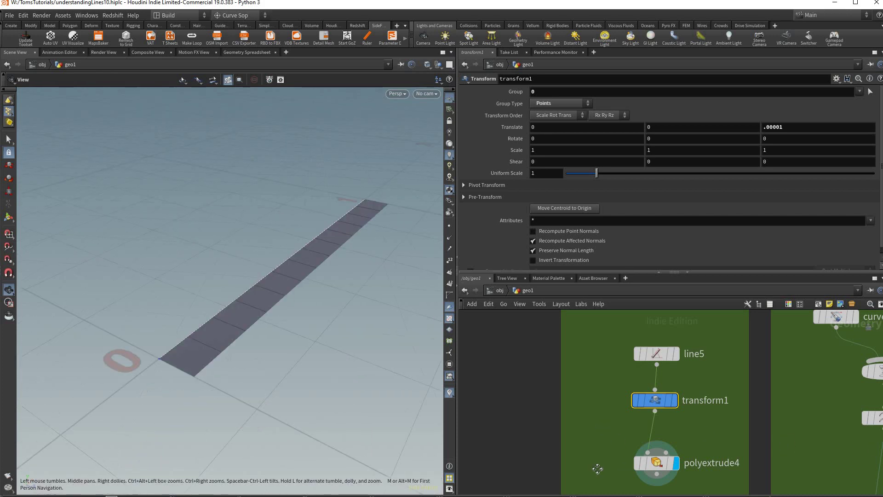
Display merge4, curve4 and circle4 in turn to compare the rounded outline and circle
{"action": "key", "text": "Return"}
{"action": "middle_click_drag", "start_coordinate": [619, 356], "coordinate": [307, 317]}
{"action": "left_click", "coordinate": [675, 395]}
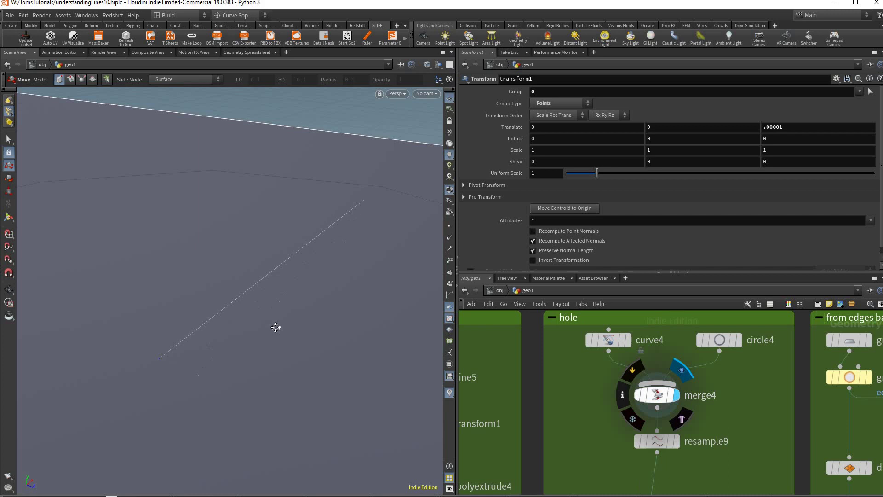
{"action": "left_click", "coordinate": [657, 395]}
{"action": "key", "text": "Escape"}
{"action": "left_click_drag", "start_coordinate": [371, 316], "coordinate": [354, 257]}
{"action": "left_click", "coordinate": [628, 340]}
{"action": "left_click", "coordinate": [608, 340]}
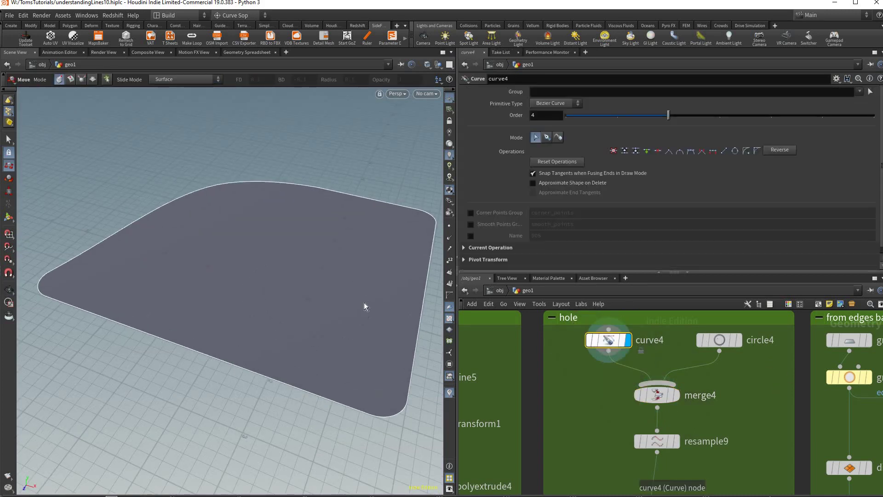
{"action": "left_click", "coordinate": [737, 341]}
{"action": "left_click", "coordinate": [719, 341]}
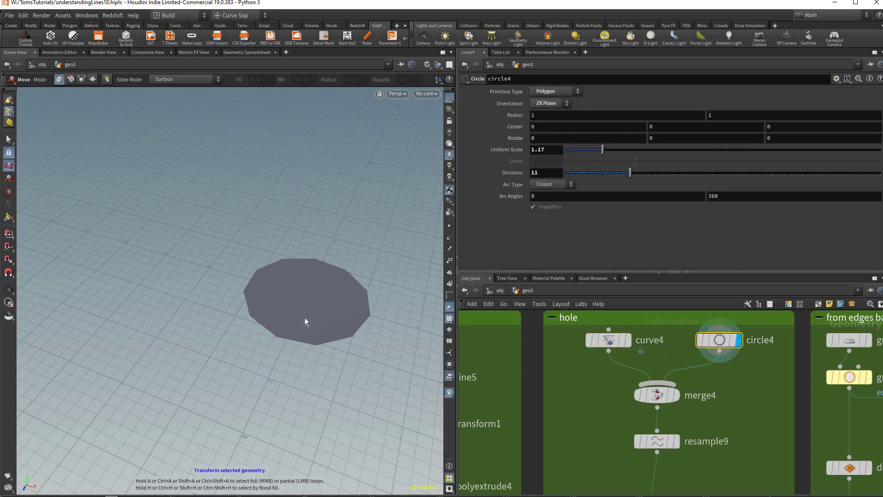
{"action": "left_click", "coordinate": [675, 395]}
{"action": "left_click", "coordinate": [656, 395]}
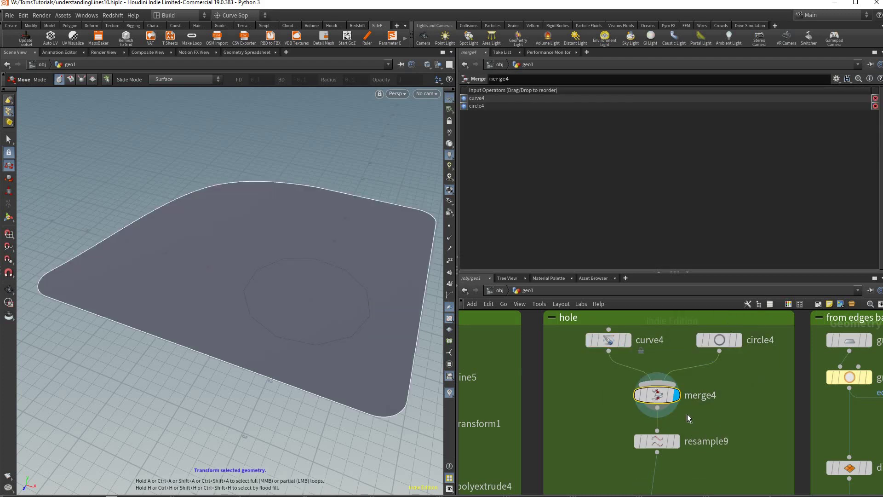
Add a Hole node and wire hole1 between resample9 and polyextrude12
{"action": "key", "text": "t"}
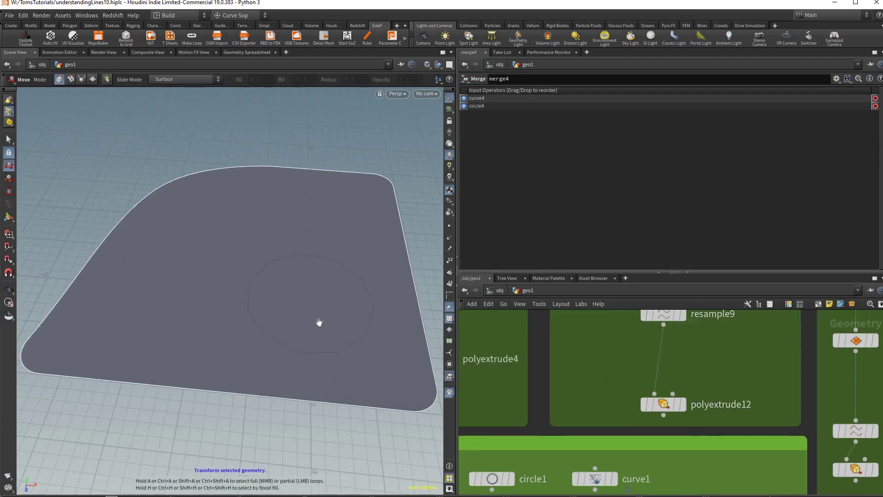
{"action": "key", "text": "Escape"}
{"action": "left_click_drag", "start_coordinate": [301, 235], "coordinate": [308, 319]}
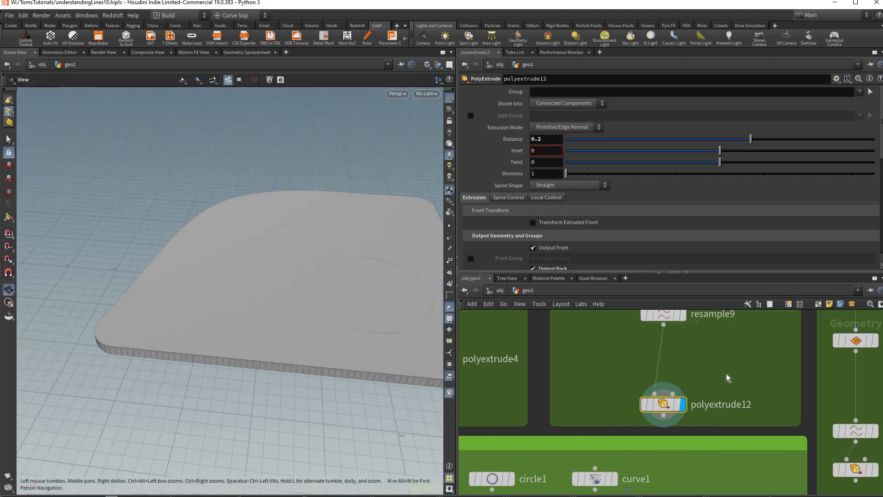
{"action": "key", "text": "t"}
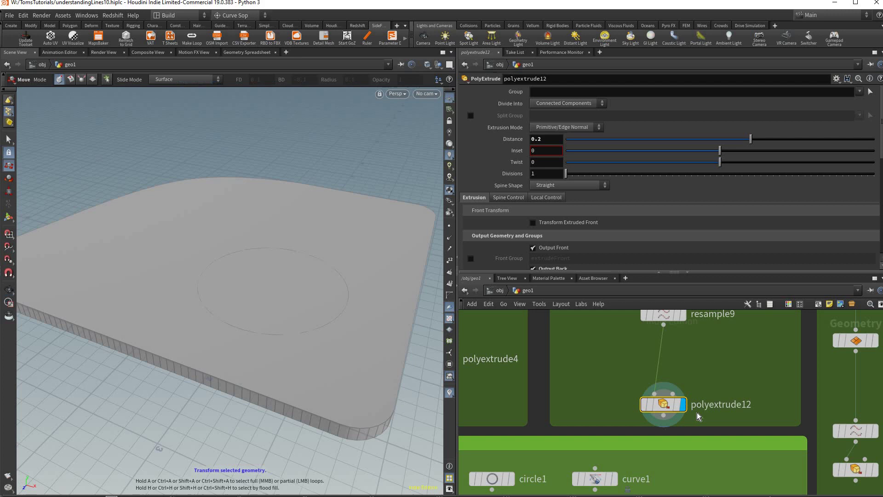
{"action": "key", "text": "Tab"}
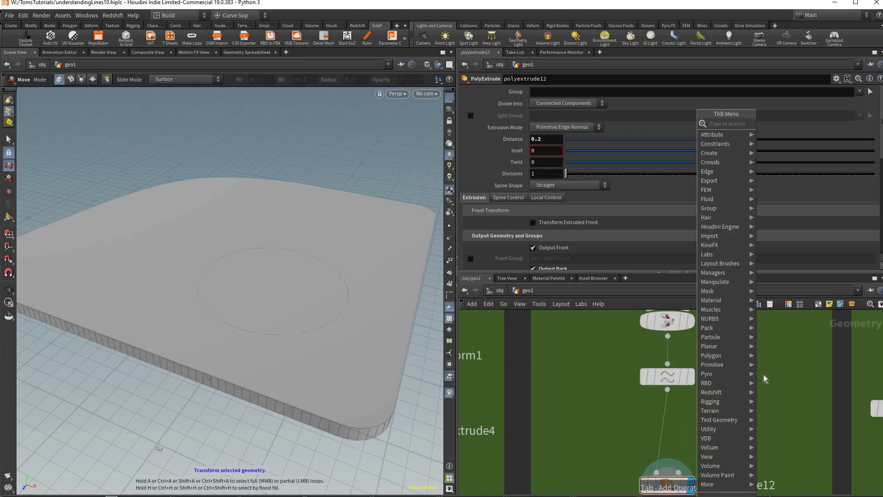
{"action": "type", "text": "resample"}
{"action": "key", "text": "Return"}
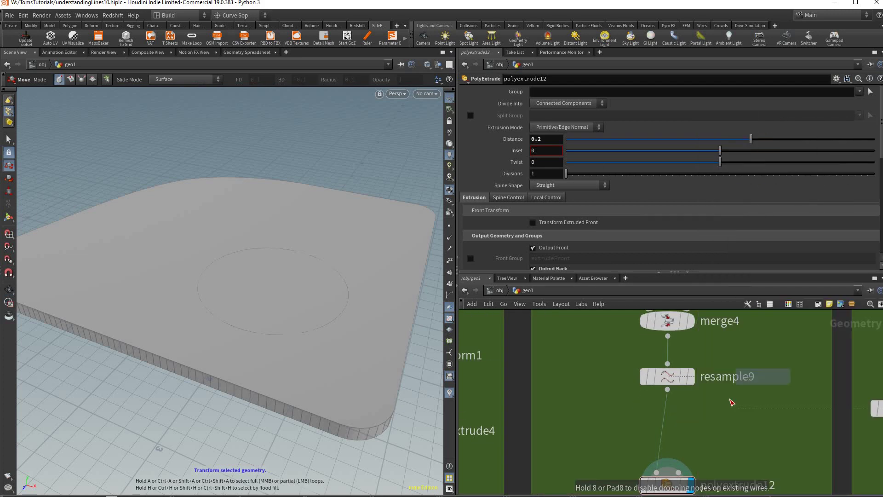
{"action": "left_click", "coordinate": [732, 402]}
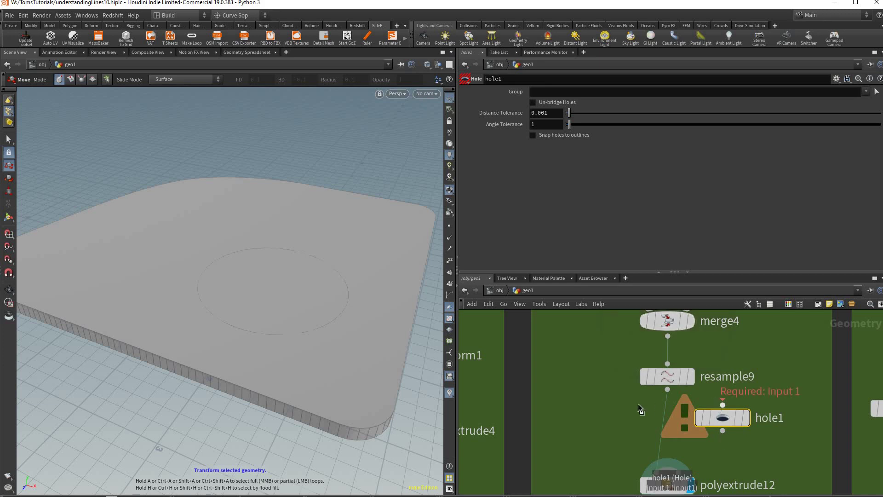
{"action": "left_click_drag", "start_coordinate": [723, 416], "coordinate": [684, 405]}
{"action": "middle_click_drag", "start_coordinate": [670, 437], "coordinate": [671, 418]}
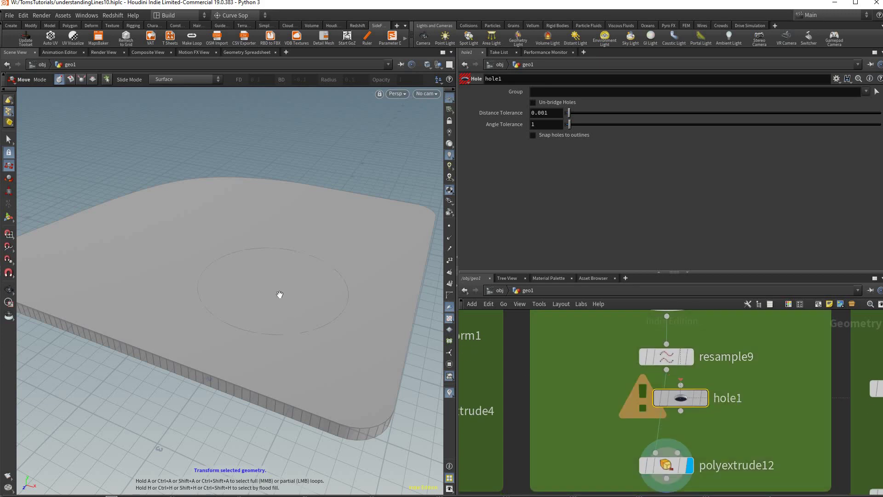
{"action": "left_click_drag", "start_coordinate": [680, 397], "coordinate": [660, 411]}
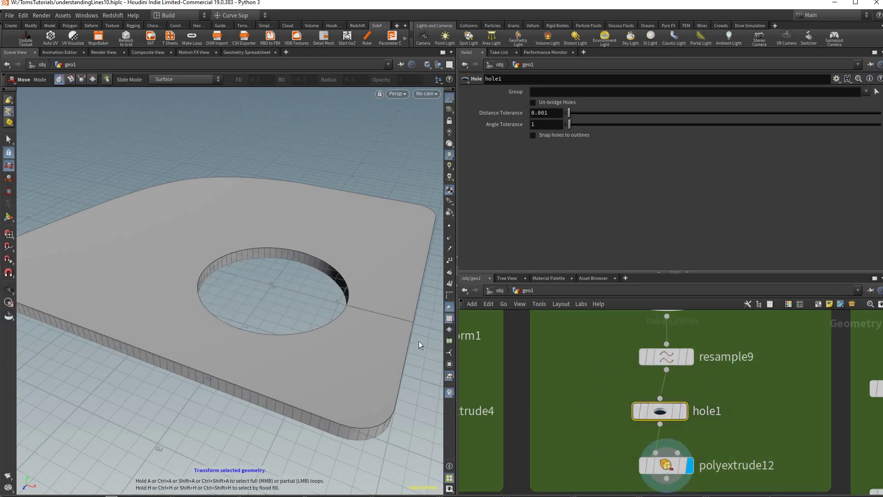
Orbit and zoom around the plate to inspect the round hole
{"action": "left_click_drag", "start_coordinate": [418, 340], "coordinate": [357, 376], "text": "alt"}
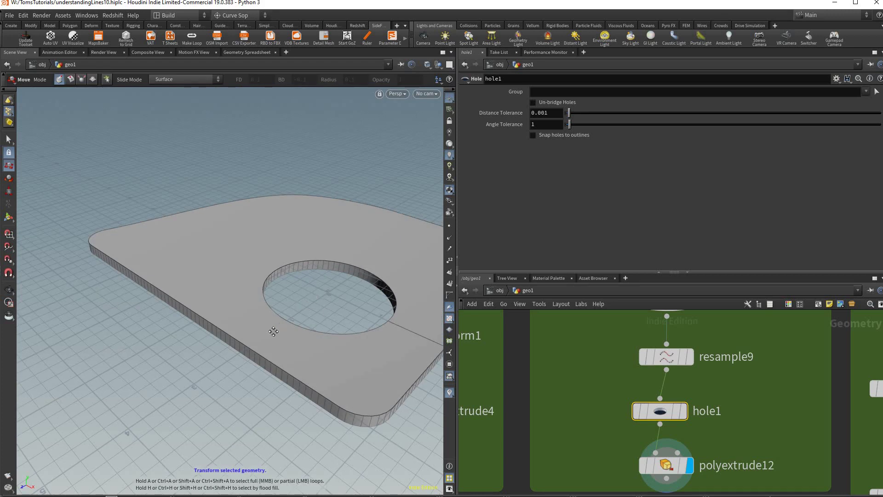
{"action": "left_click_drag", "start_coordinate": [273, 331], "coordinate": [299, 363], "text": "alt"}
{"action": "key", "text": "Escape"}
{"action": "left_click_drag", "start_coordinate": [231, 361], "coordinate": [216, 349]}
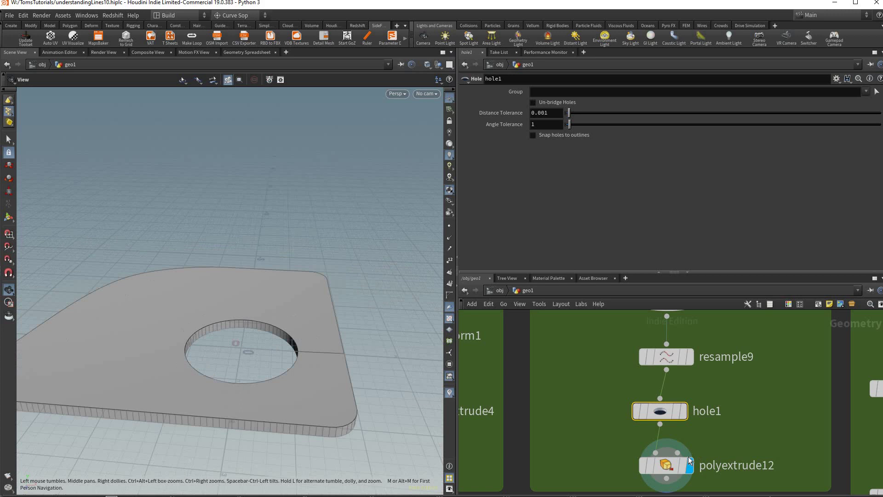
{"action": "key", "text": "t"}
{"action": "middle_click_drag", "start_coordinate": [659, 373], "coordinate": [659, 394]}
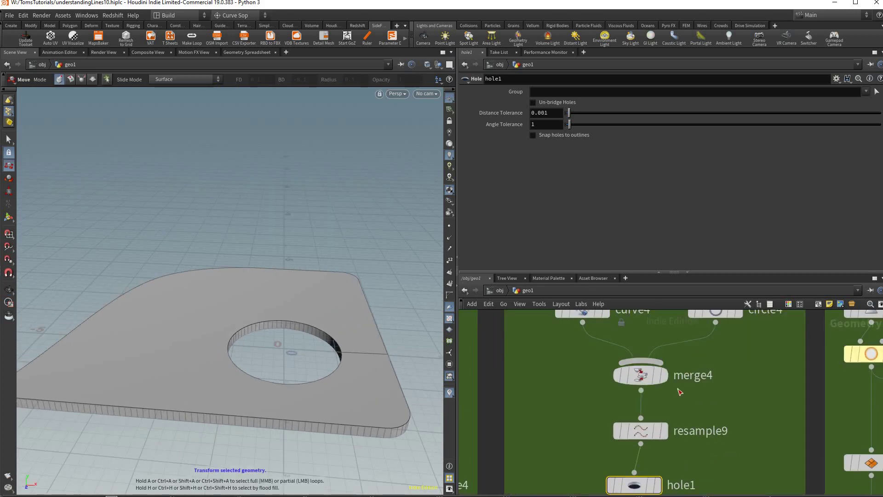
{"action": "left_click", "coordinate": [637, 376]}
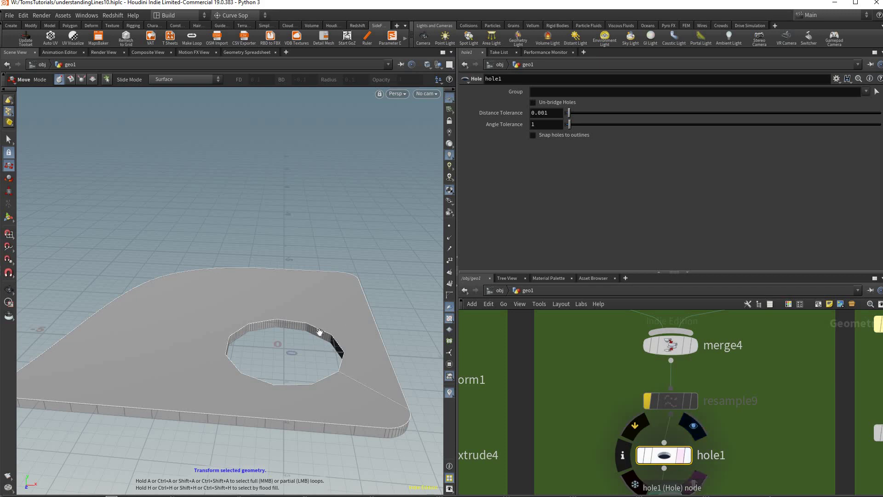
{"action": "left_click_drag", "start_coordinate": [278, 365], "coordinate": [295, 368], "text": "alt"}
{"action": "key", "text": "2"}
{"action": "scroll", "coordinate": [349, 380], "scroll_direction": "up", "scroll_amount": 5}
{"action": "key", "text": "Escape"}
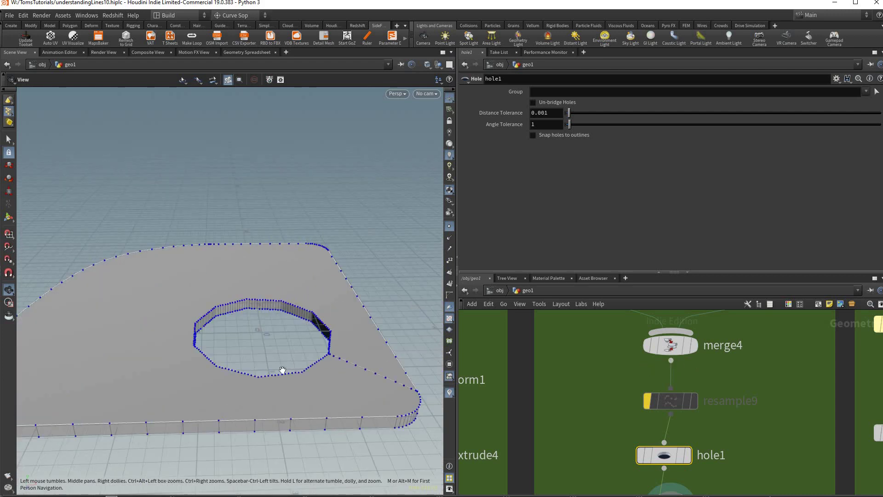
{"action": "left_click", "coordinate": [665, 363]}
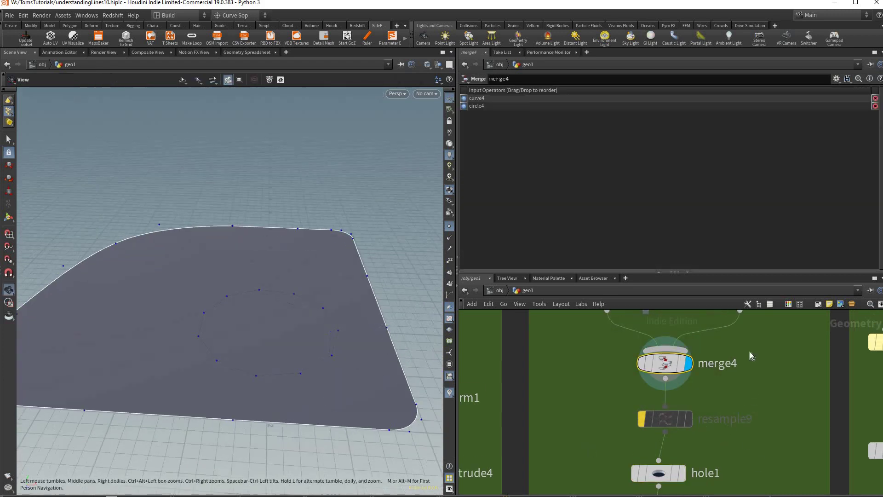
{"action": "middle_click_drag", "start_coordinate": [715, 333], "coordinate": [741, 243]}
{"action": "left_click", "coordinate": [714, 328]}
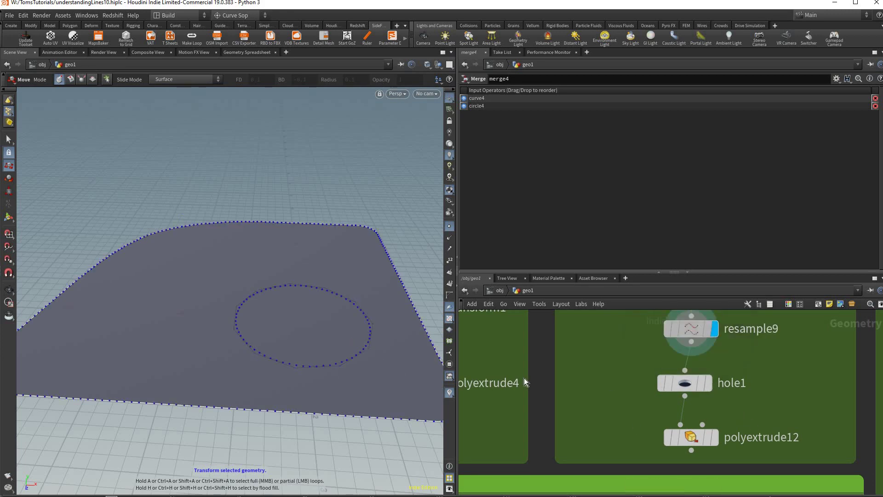
{"action": "left_click", "coordinate": [691, 328]}
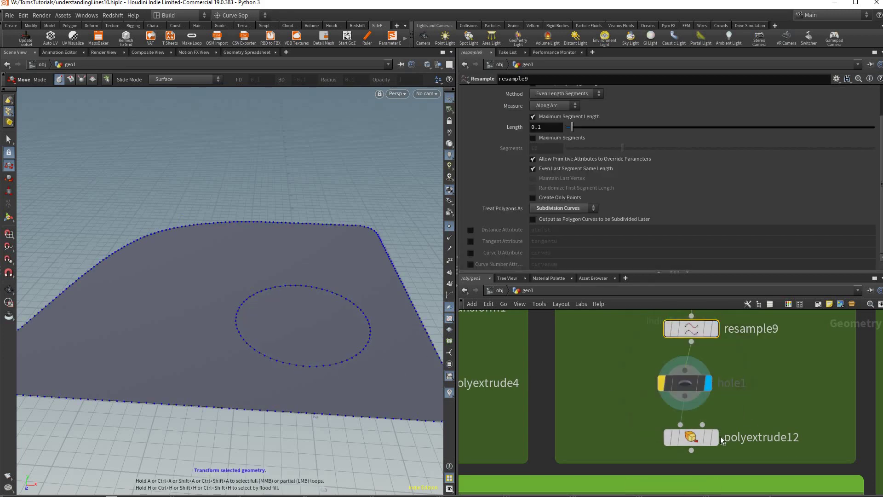
{"action": "left_click", "coordinate": [707, 383]}
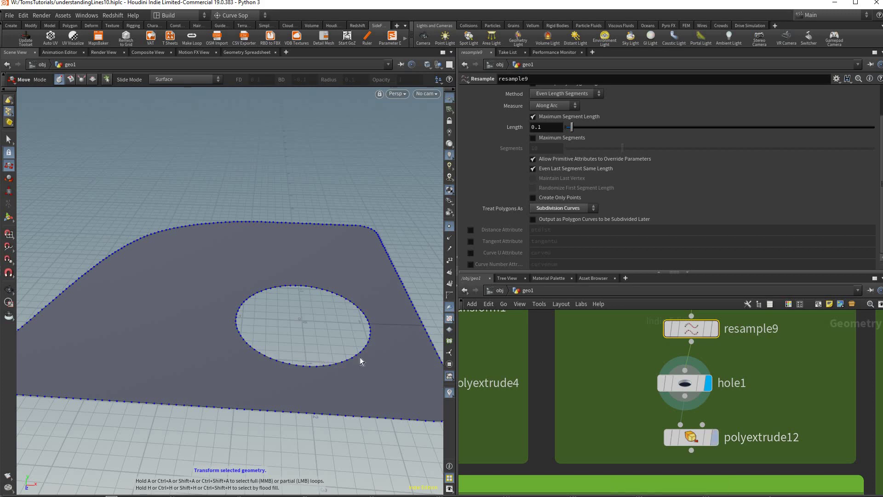
{"action": "left_click", "coordinate": [714, 437]}
{"action": "left_click", "coordinate": [691, 437]}
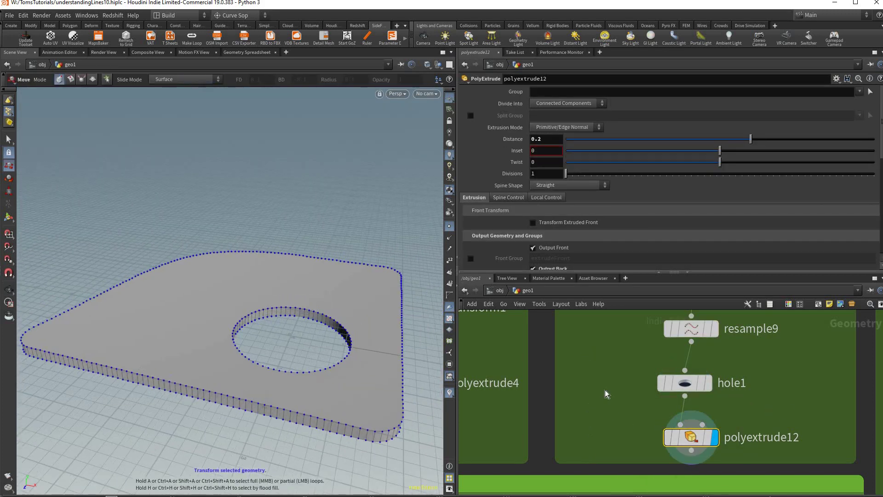
{"action": "scroll", "coordinate": [680, 365], "scroll_direction": "down", "scroll_amount": 5}
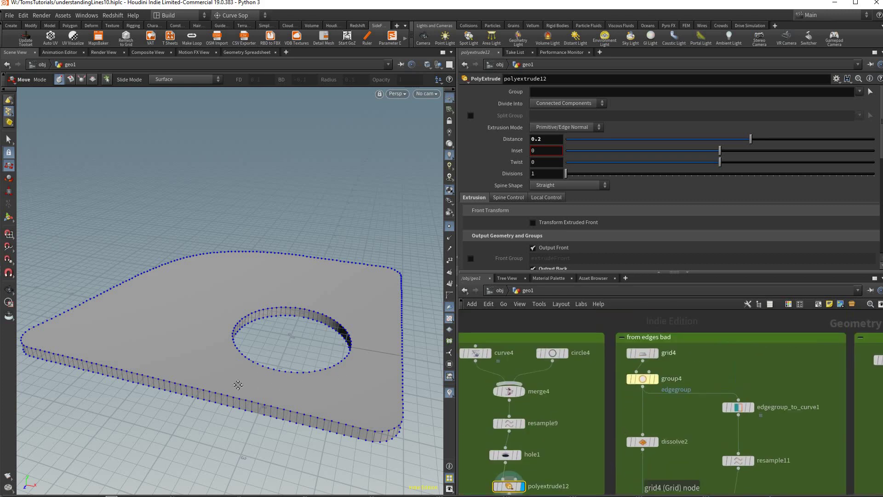
Display grid4, then group4's orange edge group, framing it in the viewport
{"action": "left_click", "coordinate": [653, 352]}
{"action": "left_click", "coordinate": [642, 353]}
{"action": "left_click_drag", "start_coordinate": [291, 352], "coordinate": [221, 345]}
{"action": "left_click", "coordinate": [653, 378]}
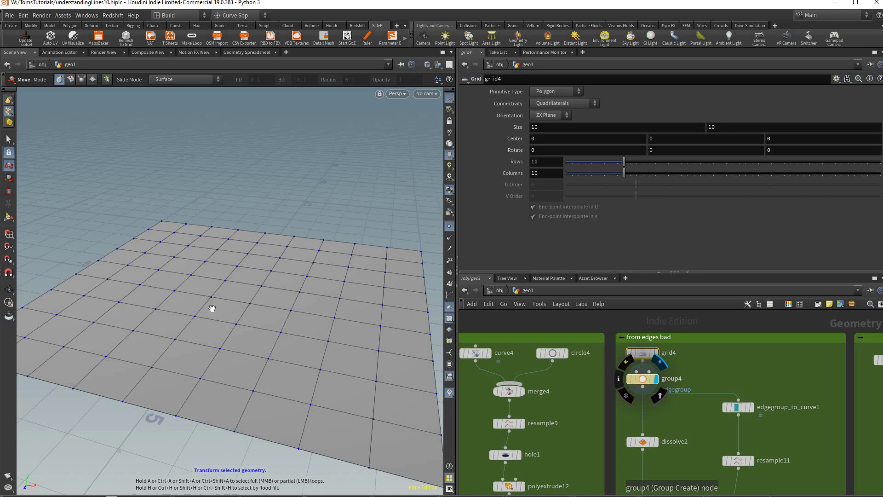
{"action": "left_click", "coordinate": [642, 378]}
{"action": "key", "text": "Escape"}
{"action": "key", "text": "f"}
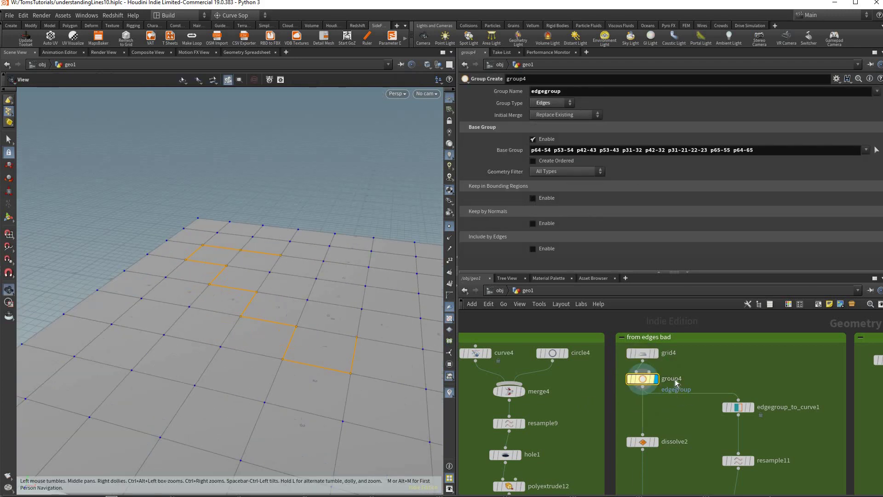
{"action": "key", "text": "t"}
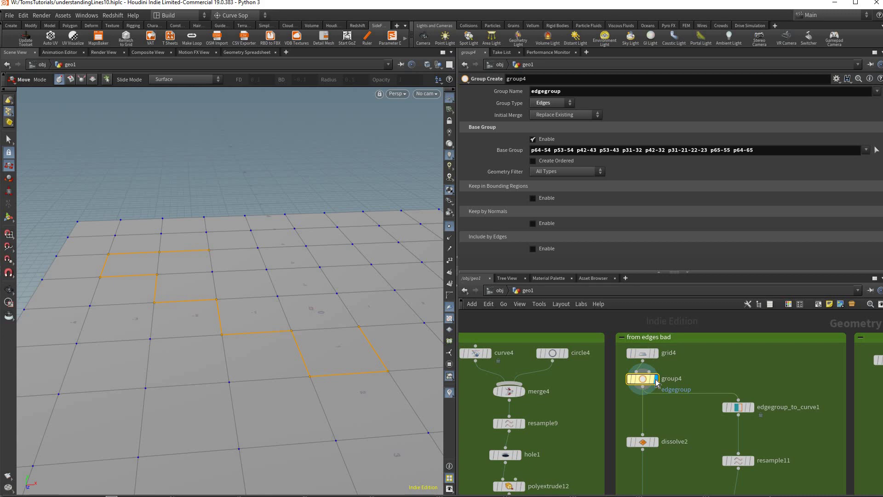
Display dissolve2's result showing only the grid's remaining points
{"action": "middle_click_drag", "start_coordinate": [646, 379], "coordinate": [645, 316]}
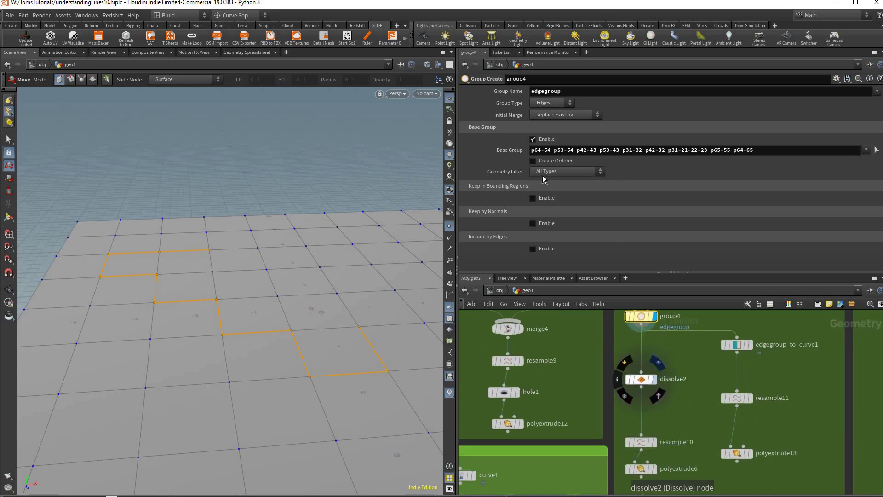
{"action": "left_click", "coordinate": [653, 379]}
{"action": "left_click", "coordinate": [641, 379]}
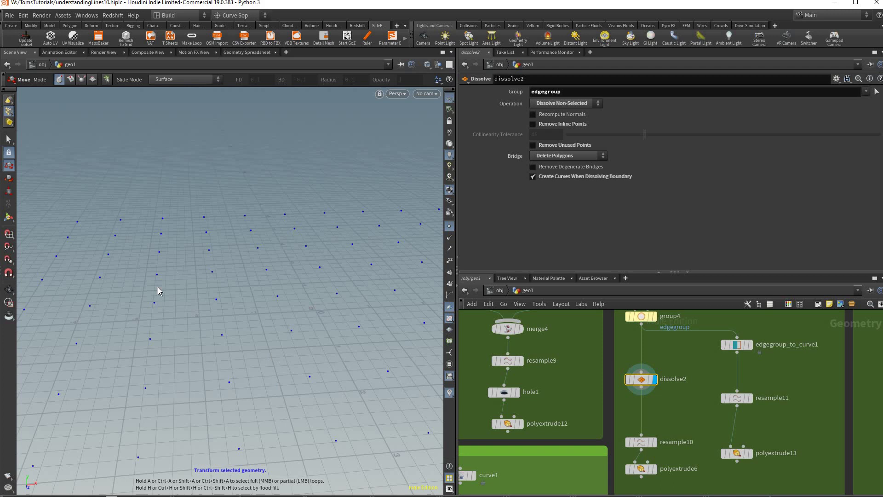
Toggle wireframe, select resample10, and display polyextrude6's extruded walls
{"action": "middle_click_drag", "start_coordinate": [262, 326], "coordinate": [267, 337], "text": "alt"}
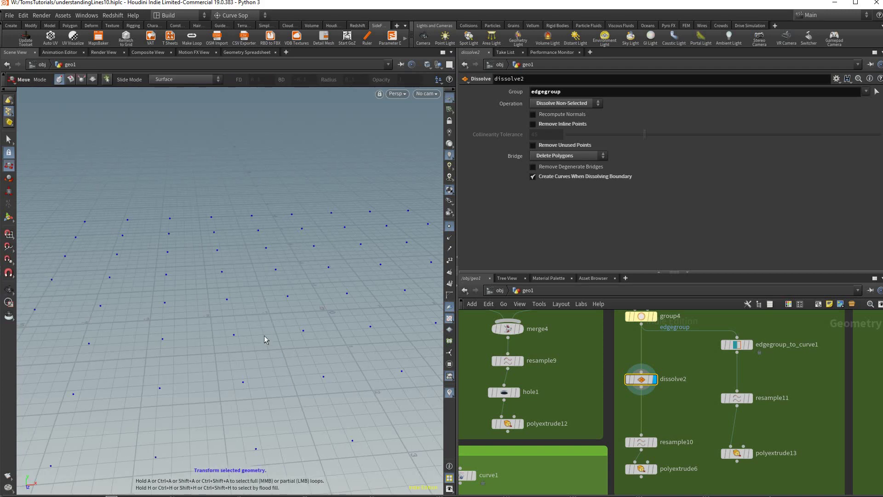
{"action": "left_click_drag", "start_coordinate": [230, 196], "coordinate": [170, 305], "text": "alt"}
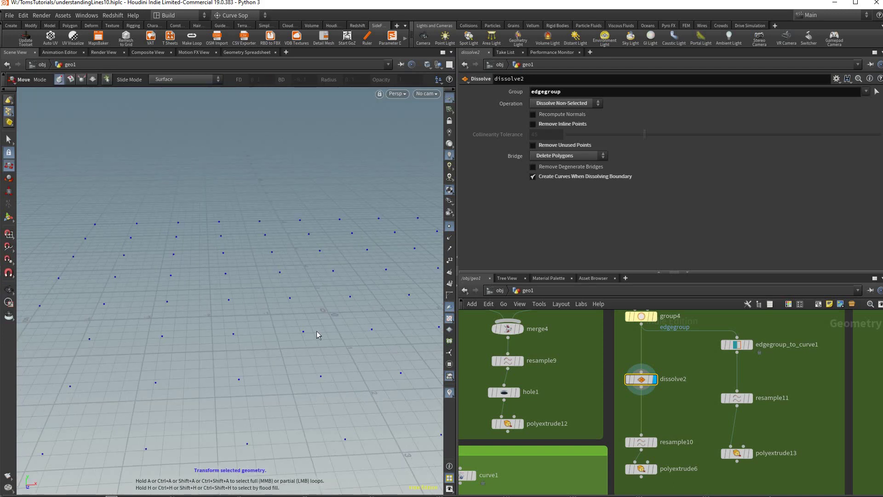
{"action": "key", "text": "w"}
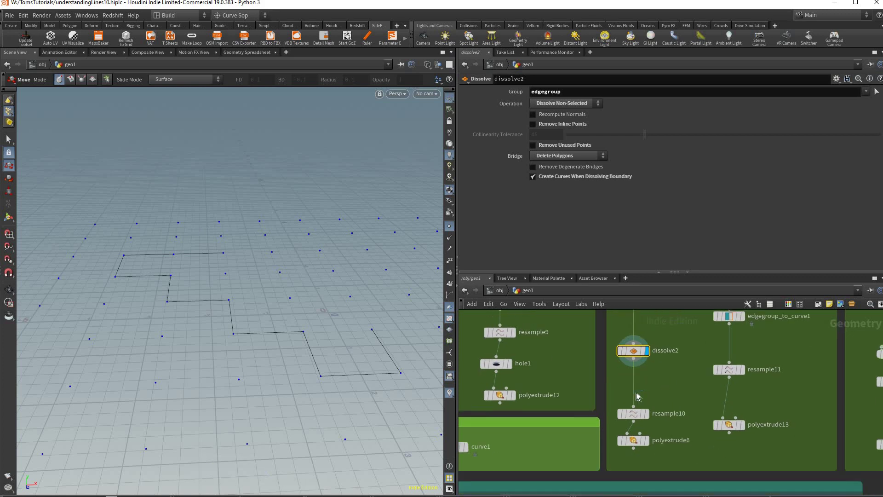
{"action": "left_click_drag", "start_coordinate": [632, 404], "coordinate": [638, 395]}
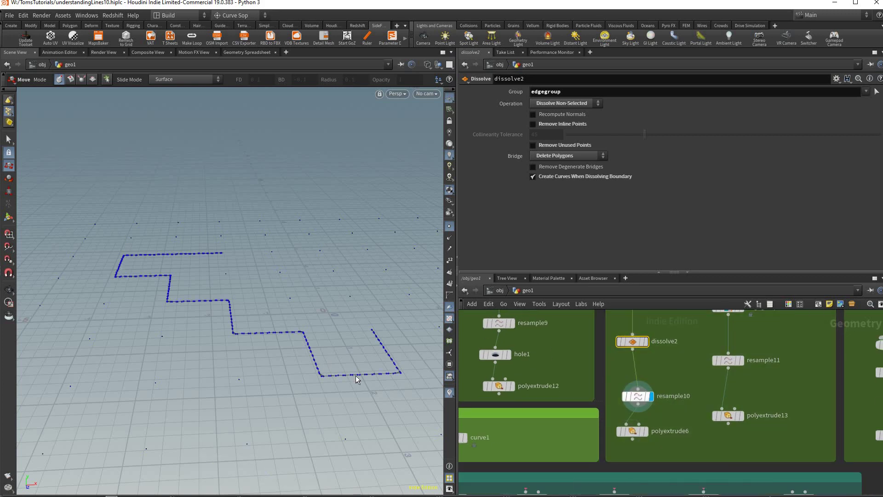
{"action": "left_click", "coordinate": [630, 431]}
{"action": "left_click_drag", "start_coordinate": [257, 357], "coordinate": [396, 350]}
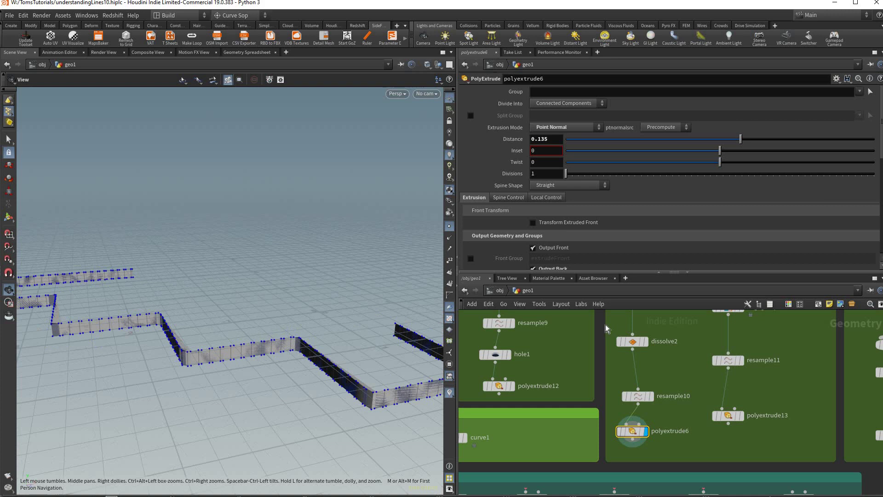
Display the original grid4 surface and orbit around it
{"action": "middle_click_drag", "start_coordinate": [630, 325], "coordinate": [605, 399]}
{"action": "left_click", "coordinate": [621, 326]}
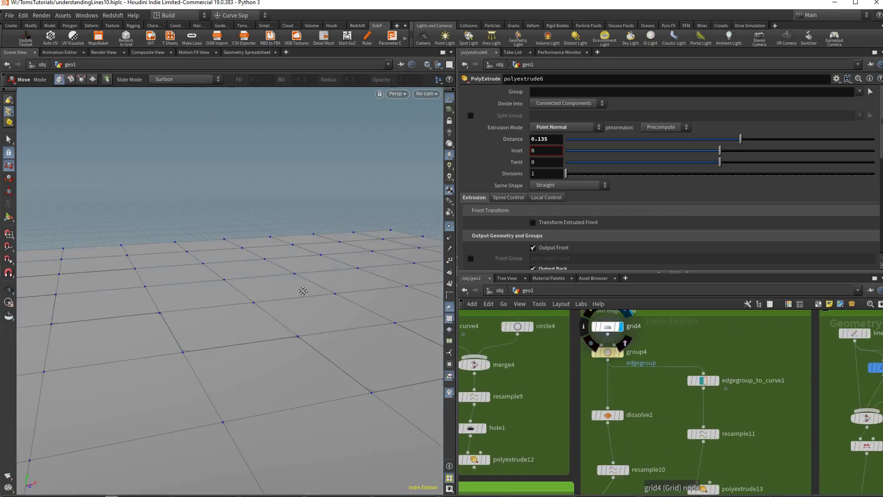
{"action": "left_click_drag", "start_coordinate": [302, 291], "coordinate": [299, 342]}
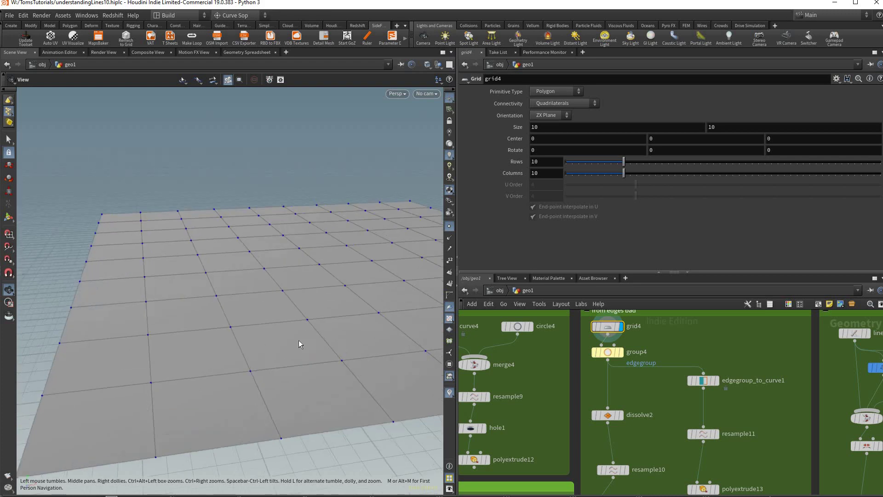
{"action": "key", "text": "t"}
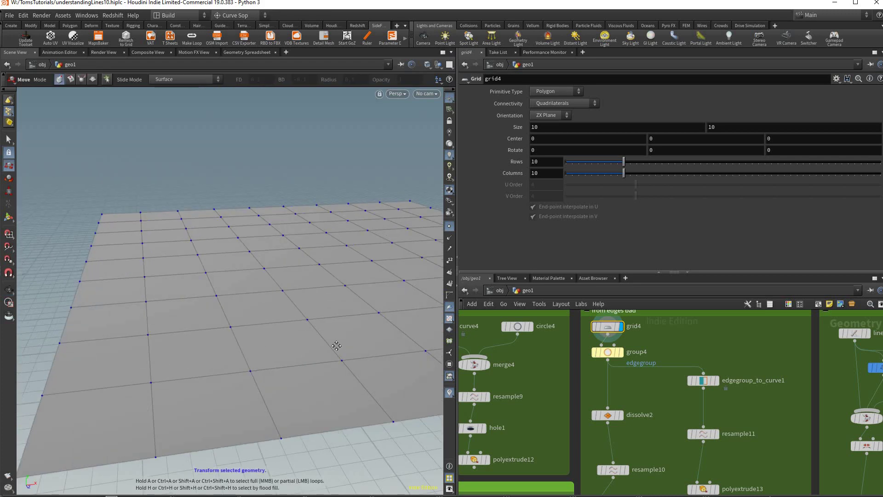
{"action": "key", "text": "Escape"}
{"action": "left_click_drag", "start_coordinate": [362, 350], "coordinate": [384, 351]}
{"action": "key", "text": "t"}
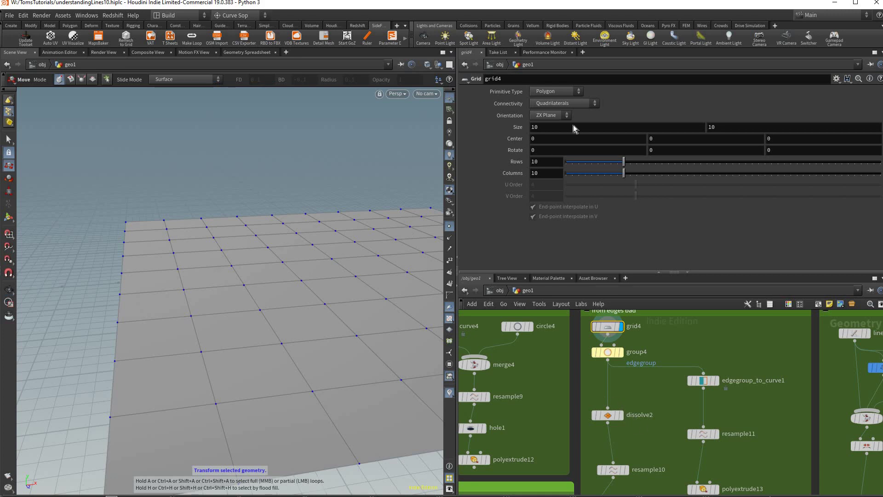
Display dissolve2, then polyextrude6's zigzag walls, and tumble around them
{"action": "left_click", "coordinate": [614, 397]}
{"action": "left_click", "coordinate": [599, 396]}
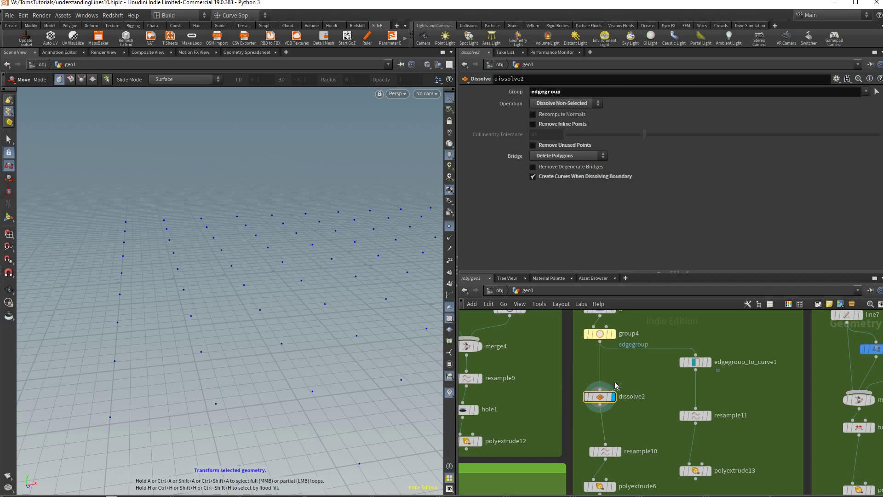
{"action": "middle_click_drag", "start_coordinate": [591, 419], "coordinate": [585, 347]}
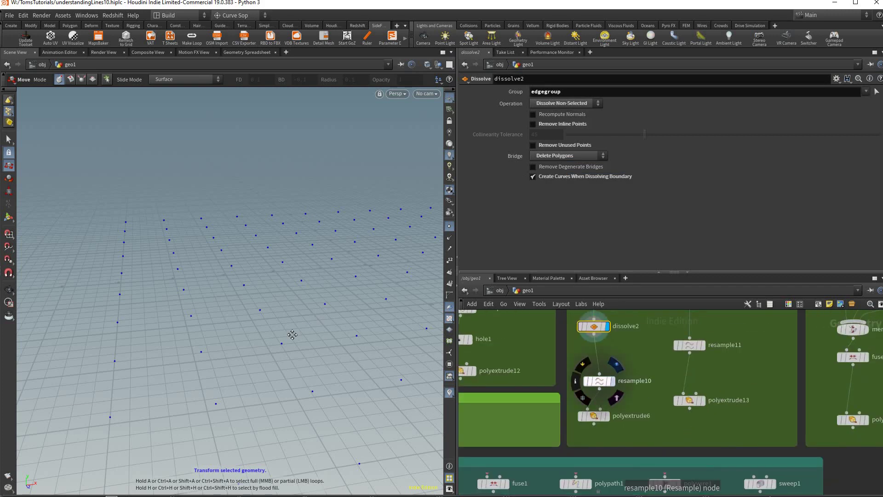
{"action": "left_click", "coordinate": [607, 416]}
{"action": "key", "text": "Escape"}
{"action": "left_click_drag", "start_coordinate": [292, 295], "coordinate": [639, 405]}
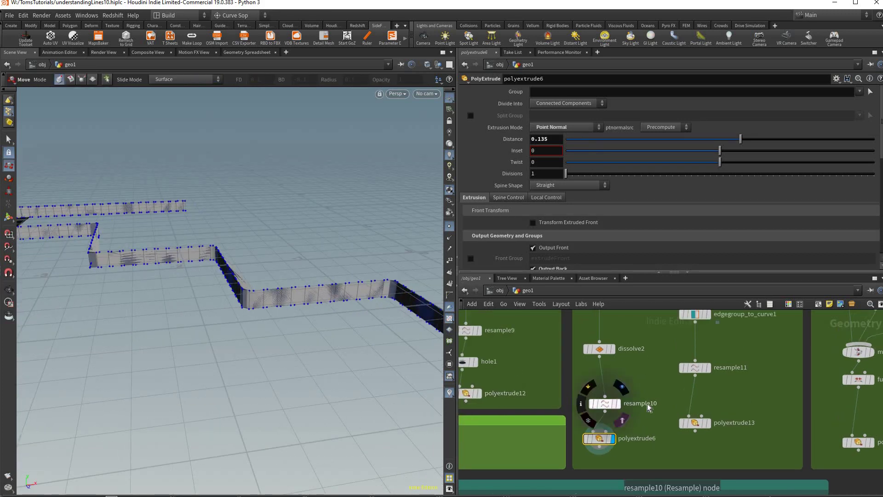
Create a PolyPath node, polypath2, and display its curves
{"action": "key", "text": "Tab"}
{"action": "type", "text": "poly pa"}
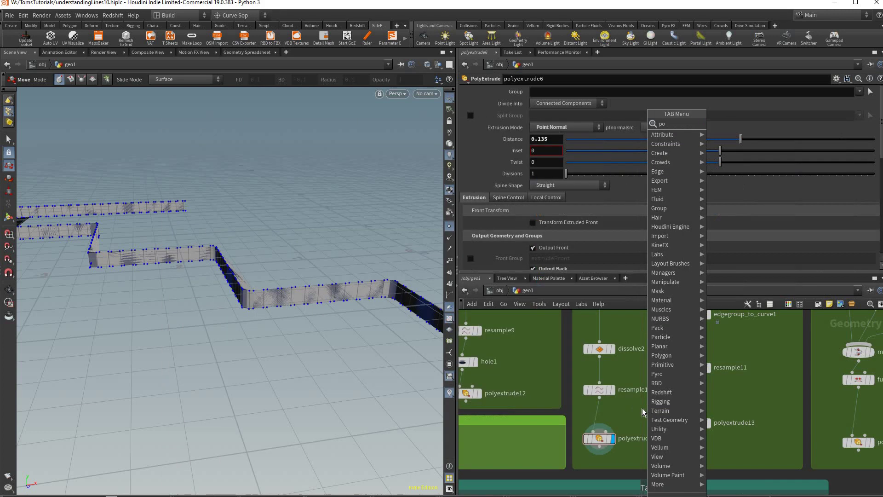
{"action": "key", "text": "Return"}
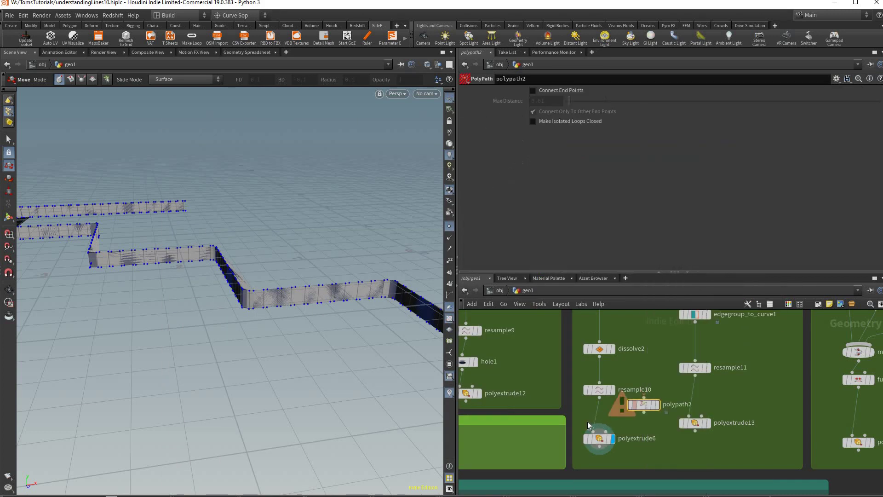
{"action": "left_click", "coordinate": [596, 409]}
{"action": "left_click", "coordinate": [605, 419]}
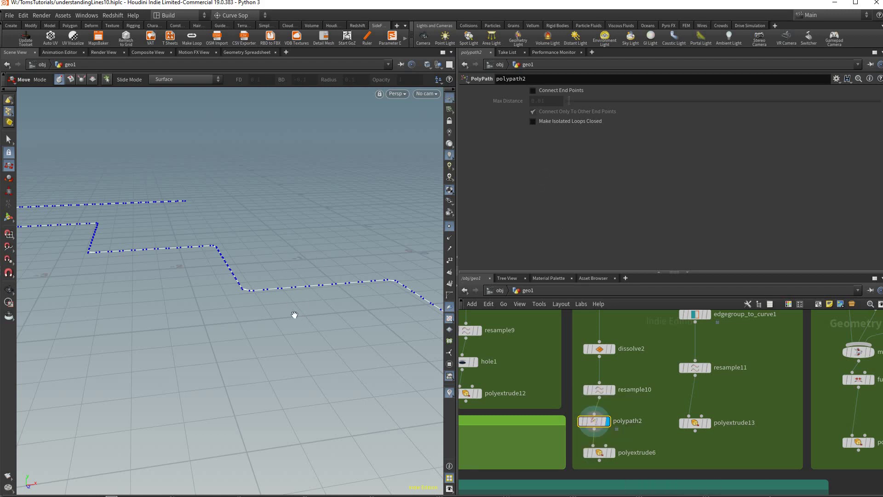
{"action": "key", "text": "Return"}
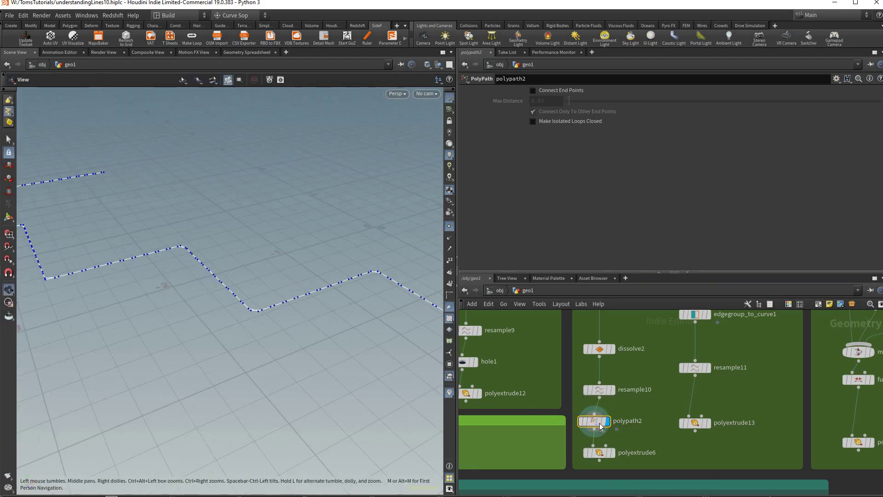
Wire polypath2 between dissolve2 and resample10 and display its curve
{"action": "left_click", "coordinate": [612, 452]}
{"action": "left_click", "coordinate": [597, 452]}
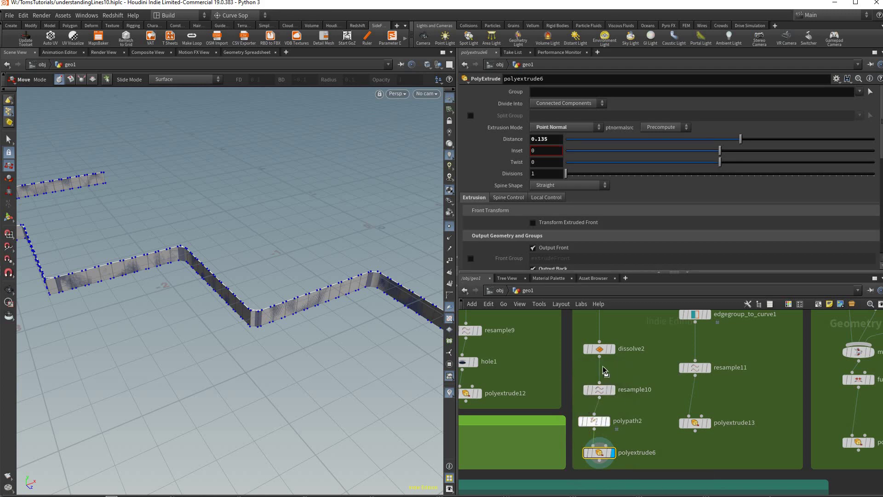
{"action": "left_click_drag", "start_coordinate": [593, 420], "coordinate": [608, 385]}
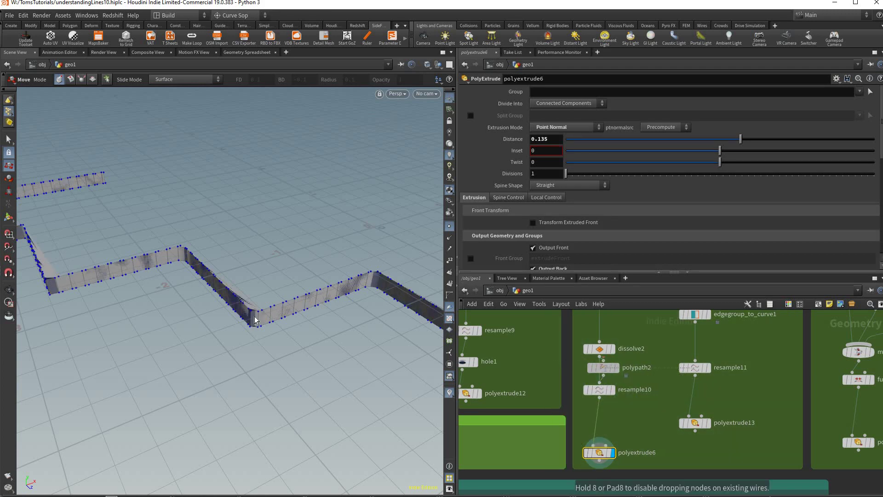
{"action": "left_click", "coordinate": [612, 379]}
{"action": "left_click", "coordinate": [597, 380]}
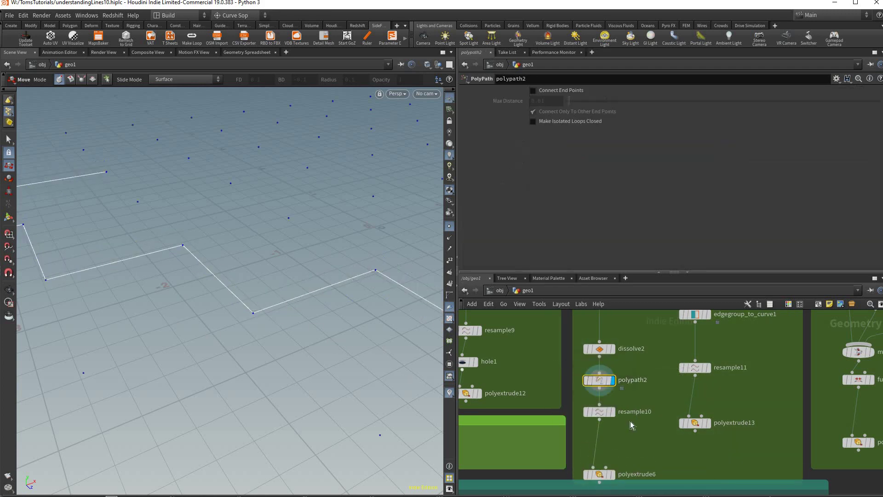
{"action": "key", "text": "Return"}
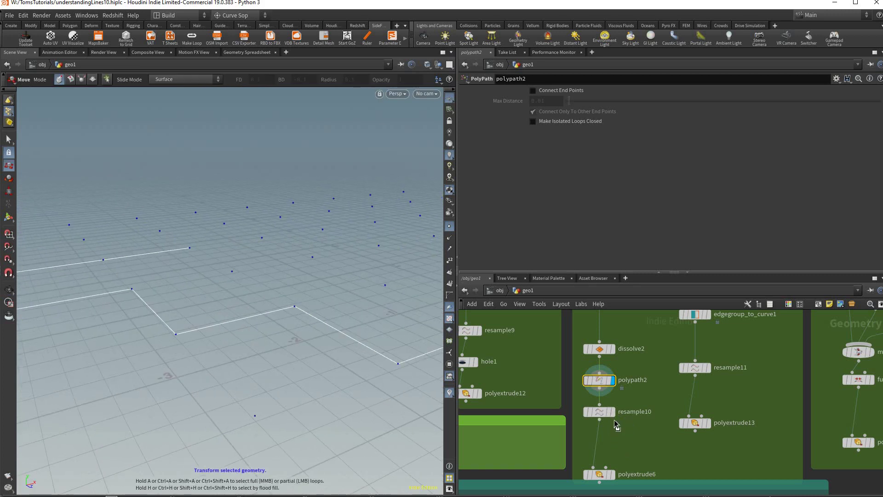
Check resample10 and polyextrude6 outputs, then display edgegroup_to_curve1's clean zigzag curve
{"action": "left_click", "coordinate": [597, 411]}
{"action": "left_click", "coordinate": [612, 411]}
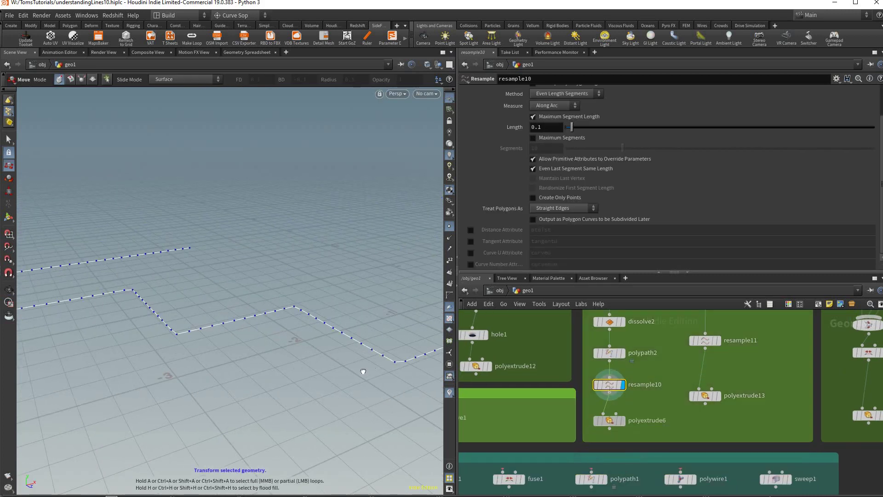
{"action": "left_click", "coordinate": [621, 420]}
{"action": "left_click", "coordinate": [609, 420]}
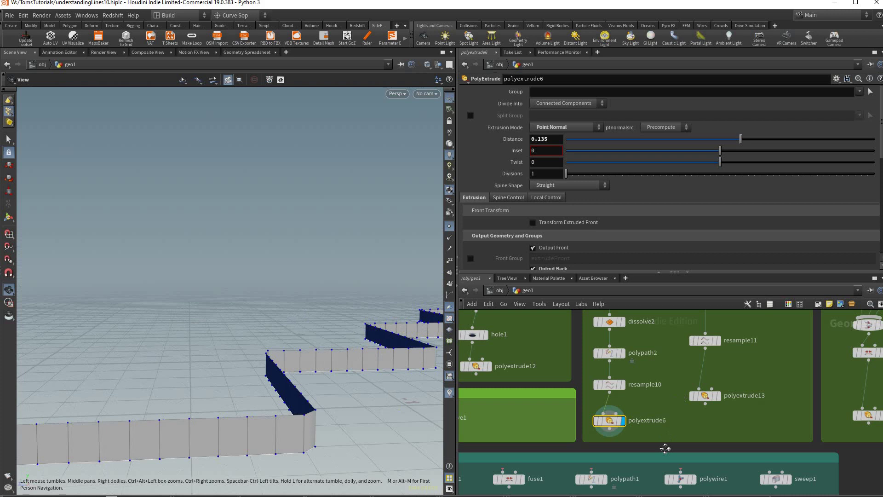
{"action": "key", "text": "t"}
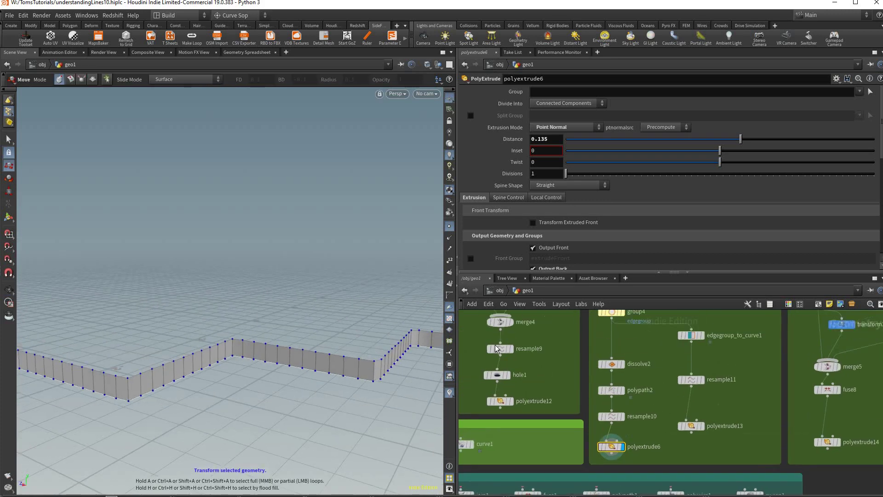
{"action": "scroll", "coordinate": [644, 368], "scroll_direction": "up", "scroll_amount": 3}
{"action": "left_click", "coordinate": [593, 358]}
{"action": "left_click", "coordinate": [615, 358]}
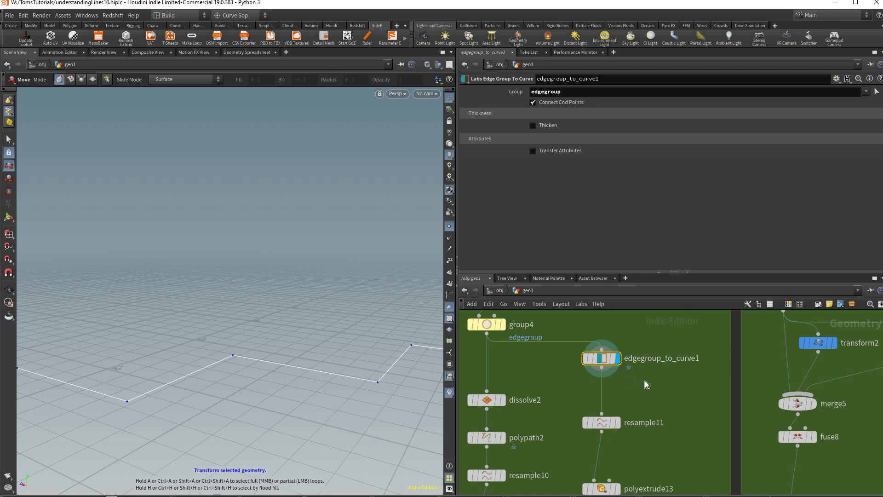
Browse 'labs' nodes without adding one, then select edgegroup_to_curve1
{"action": "key", "text": "Tab"}
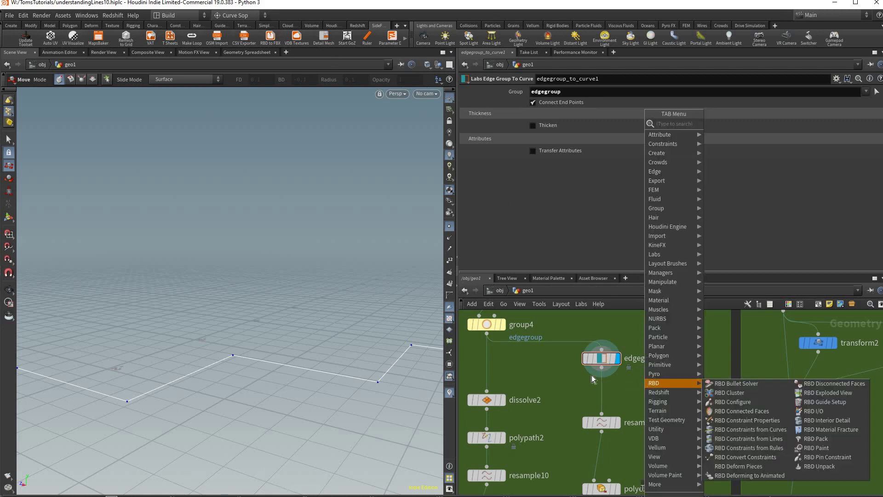
{"action": "type", "text": "labs"}
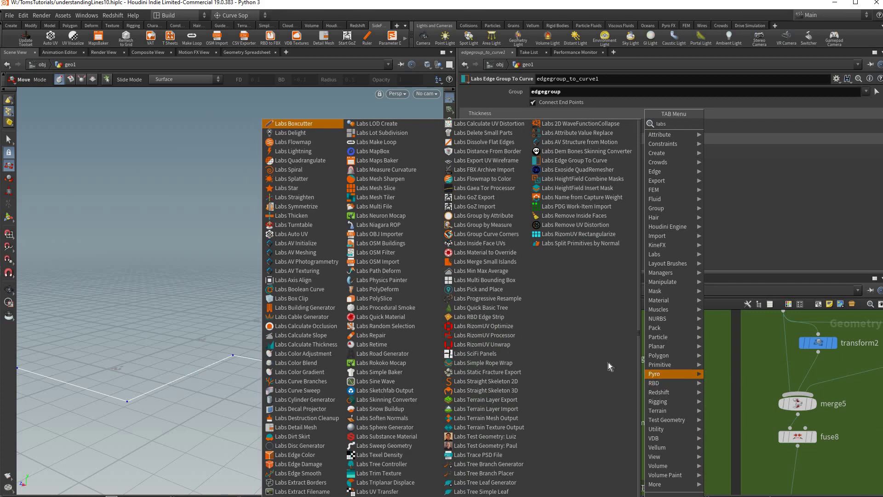
{"action": "key", "text": "Escape"}
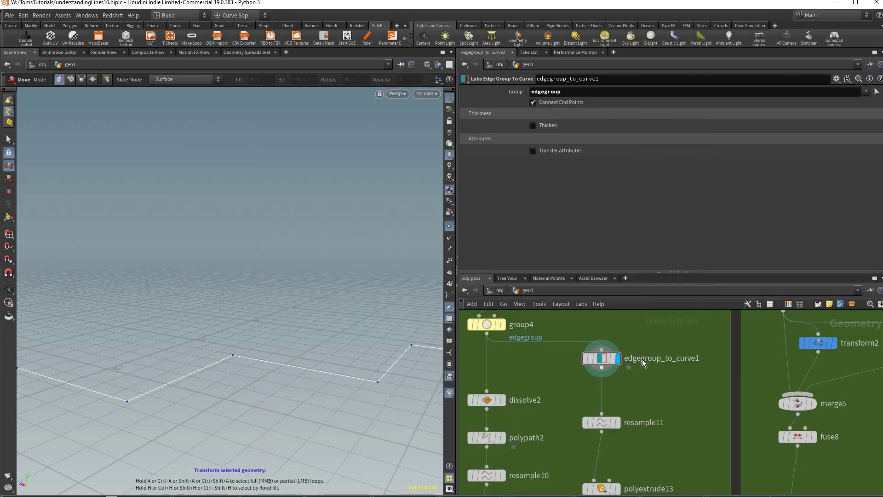
{"action": "left_click", "coordinate": [643, 362]}
Display polyextrude13's extruded zigzag fence and orbit around it
{"action": "mouse_move", "coordinate": [616, 349]}
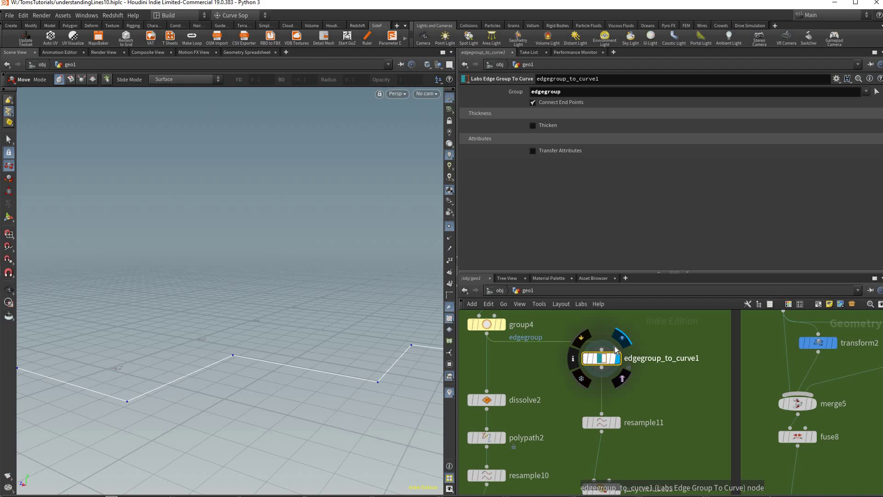
{"action": "middle_click_drag", "start_coordinate": [570, 366], "coordinate": [583, 355]}
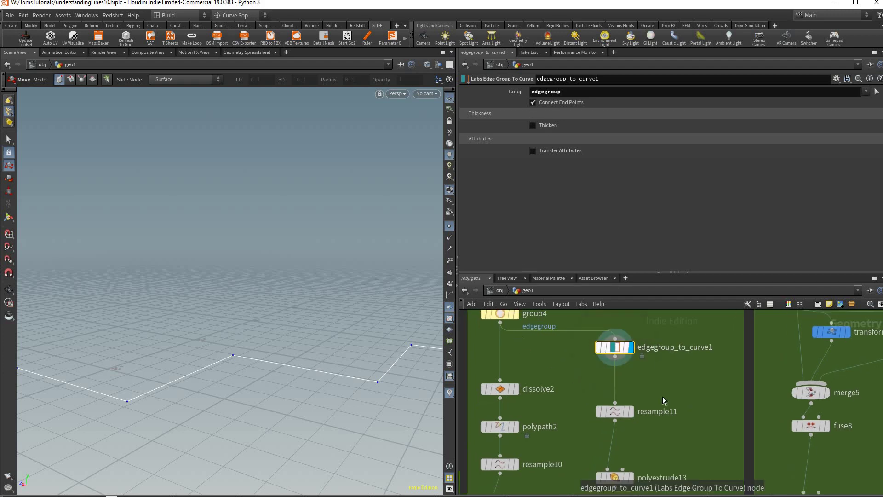
{"action": "middle_click_drag", "start_coordinate": [642, 401], "coordinate": [650, 462]}
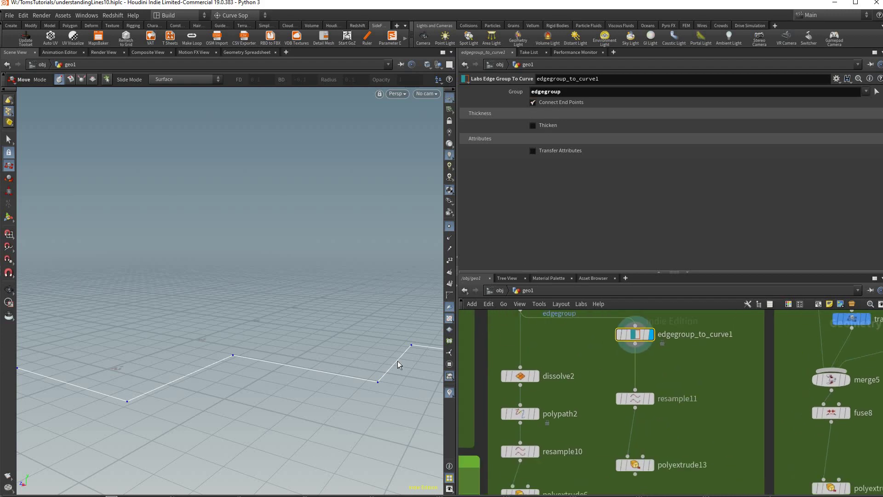
{"action": "left_click", "coordinate": [650, 464]}
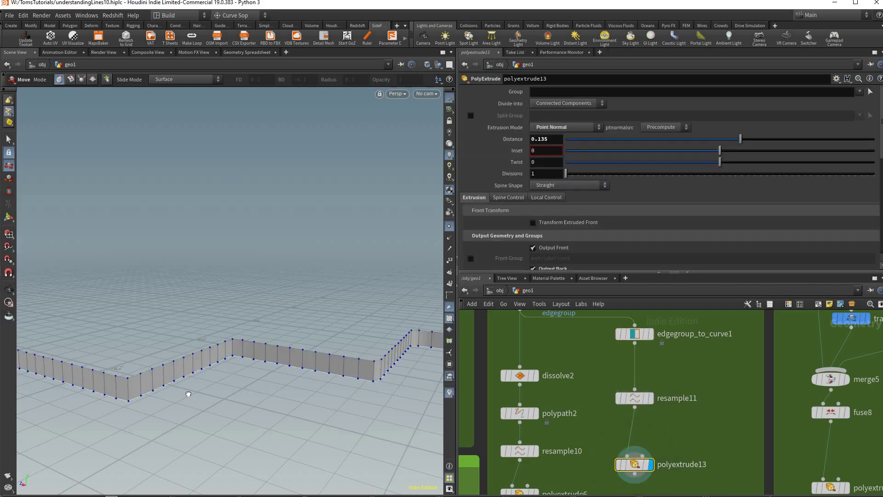
{"action": "left_click_drag", "start_coordinate": [187, 390], "coordinate": [151, 349]}
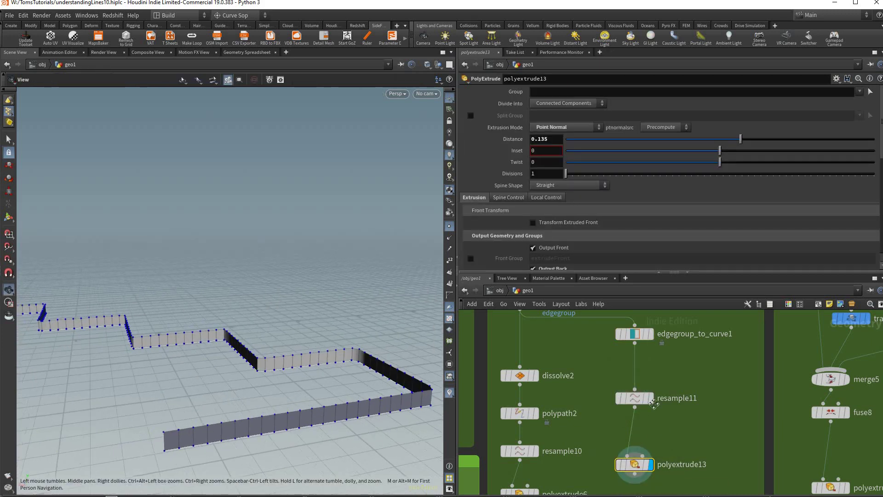
Display the single line from line7 and orbit around it
{"action": "key", "text": "t"}
{"action": "scroll", "coordinate": [650, 353], "scroll_direction": "down", "scroll_amount": 5}
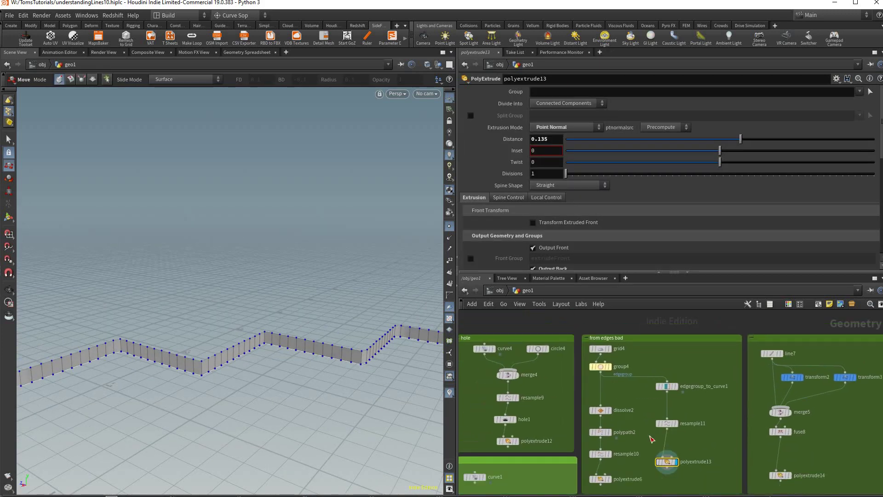
{"action": "scroll", "coordinate": [684, 375], "scroll_direction": "up", "scroll_amount": 5}
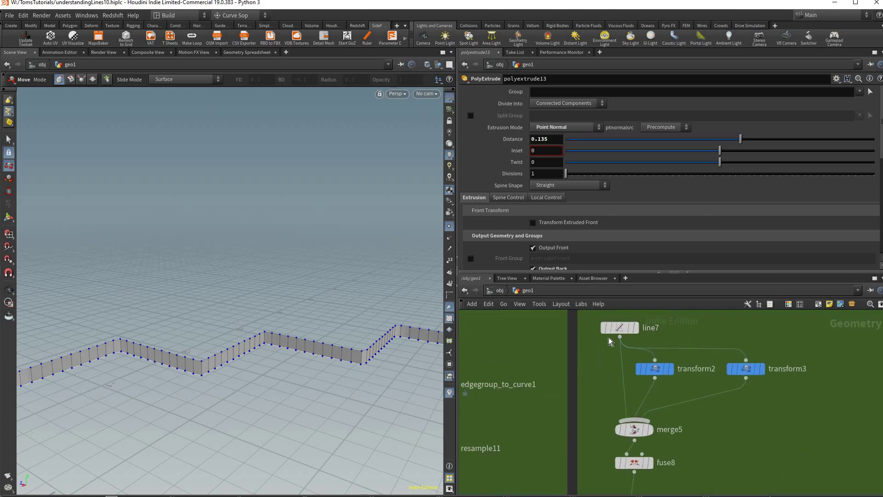
{"action": "middle_click_drag", "start_coordinate": [598, 364], "coordinate": [600, 426]}
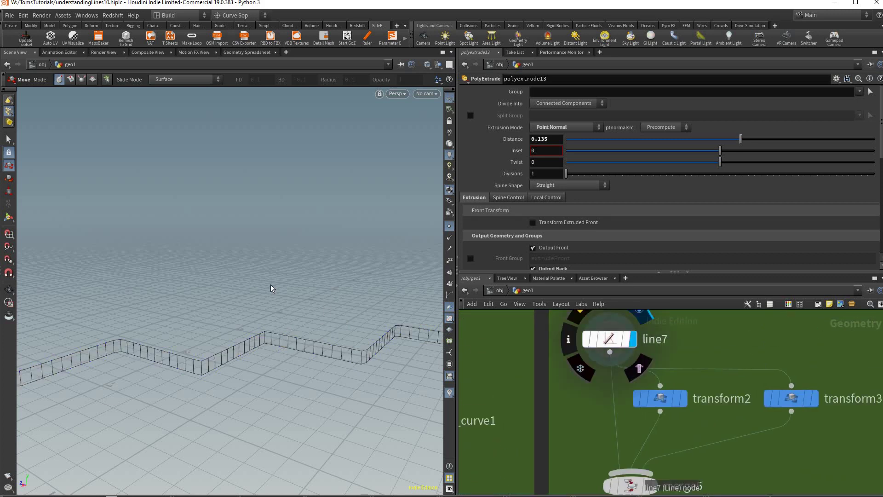
{"action": "left_click", "coordinate": [609, 339]}
{"action": "left_click_drag", "start_coordinate": [361, 368], "coordinate": [404, 375]}
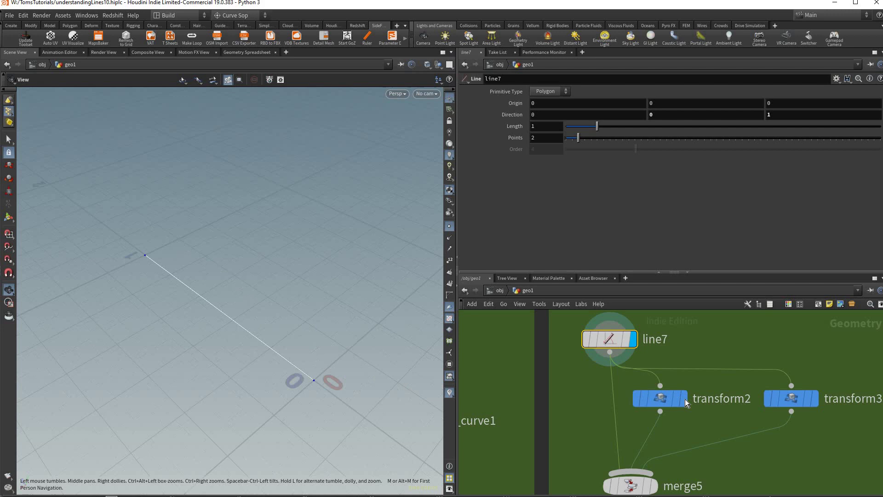
Step the display through transform2, transform3 and merge5 to fuse8's fused triangle
{"action": "key", "text": "t"}
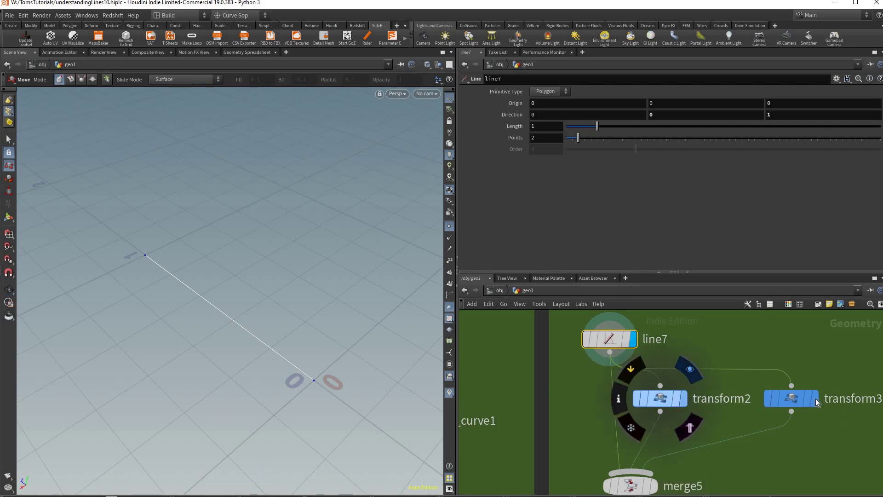
{"action": "left_click", "coordinate": [682, 399]}
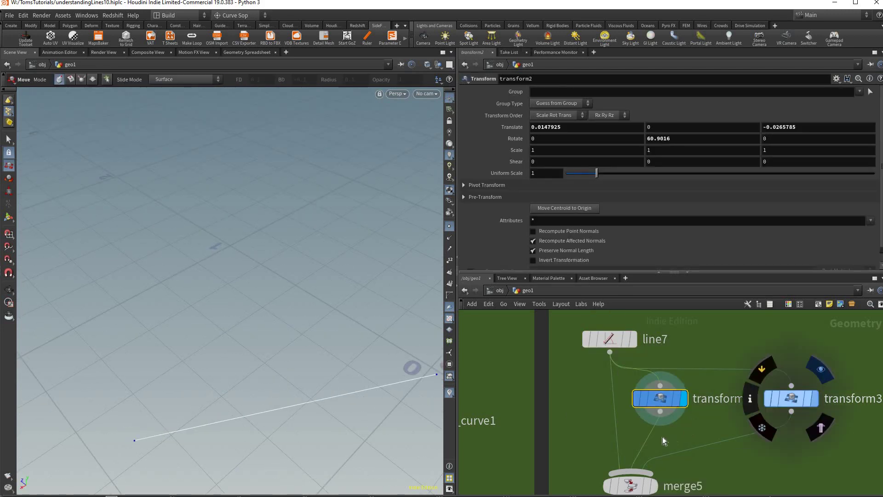
{"action": "left_click", "coordinate": [813, 398]}
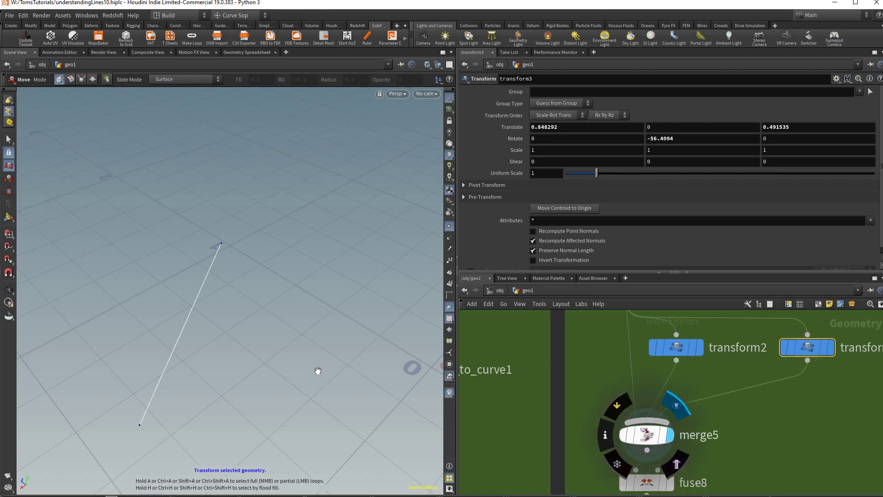
{"action": "left_click", "coordinate": [643, 433]}
{"action": "left_click_drag", "start_coordinate": [322, 299], "coordinate": [352, 406]}
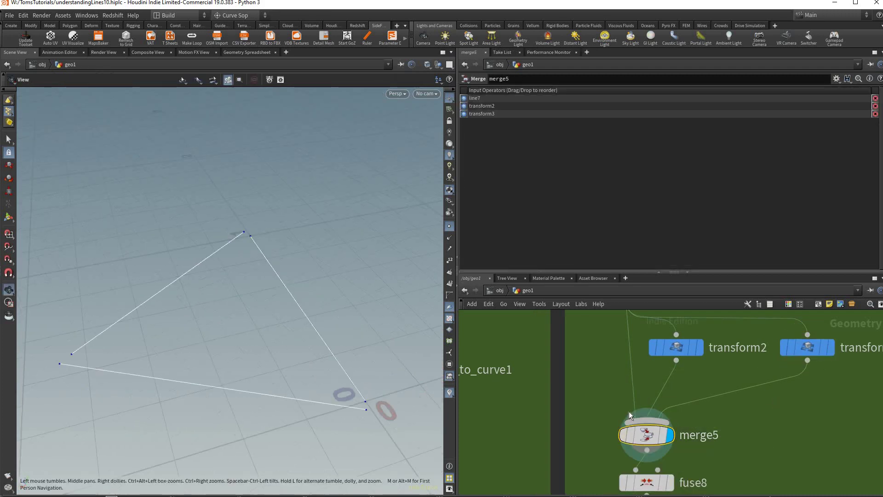
{"action": "key", "text": "t"}
{"action": "key", "text": "Down"}
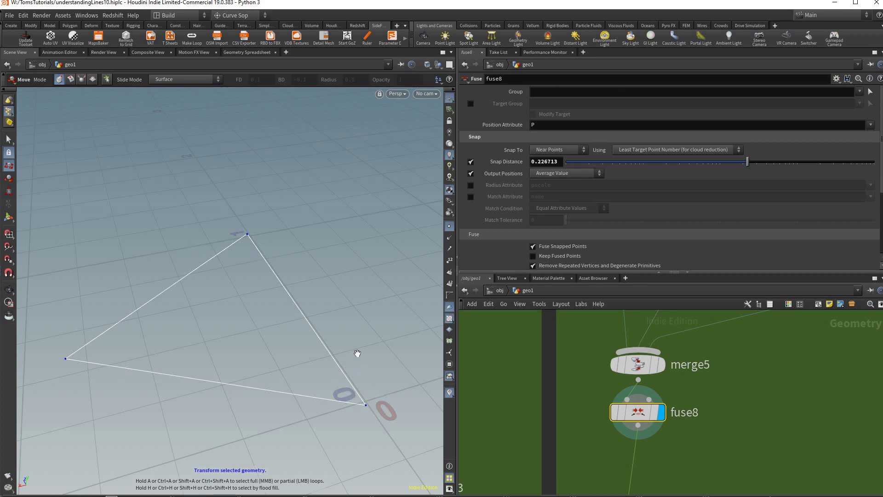
Bypass fuse8 to see the unfused corners, restore it, and orbit around the triangle
{"action": "key", "text": "Escape"}
{"action": "scroll", "coordinate": [379, 337], "scroll_direction": "up", "scroll_amount": 6}
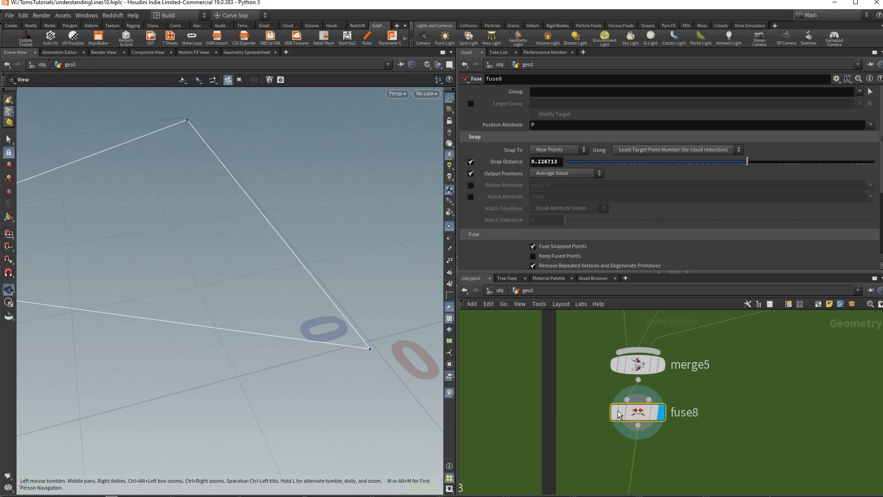
{"action": "key", "text": "t"}
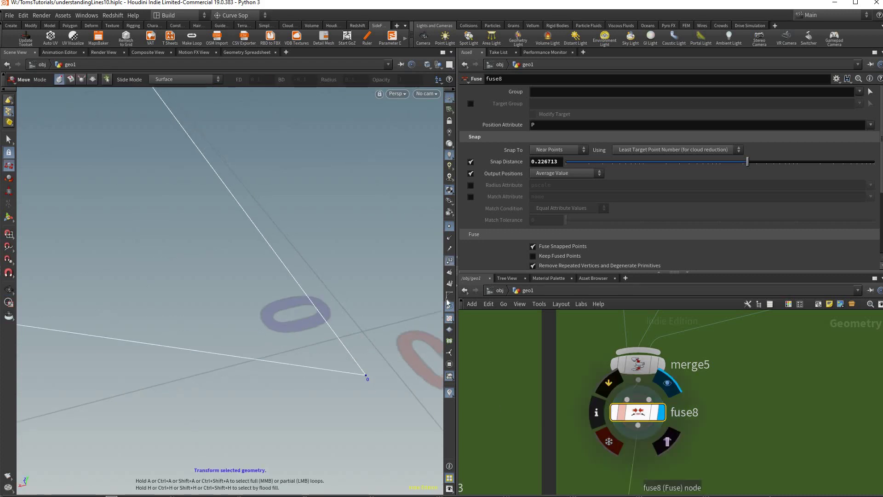
{"action": "left_click", "coordinate": [597, 426]}
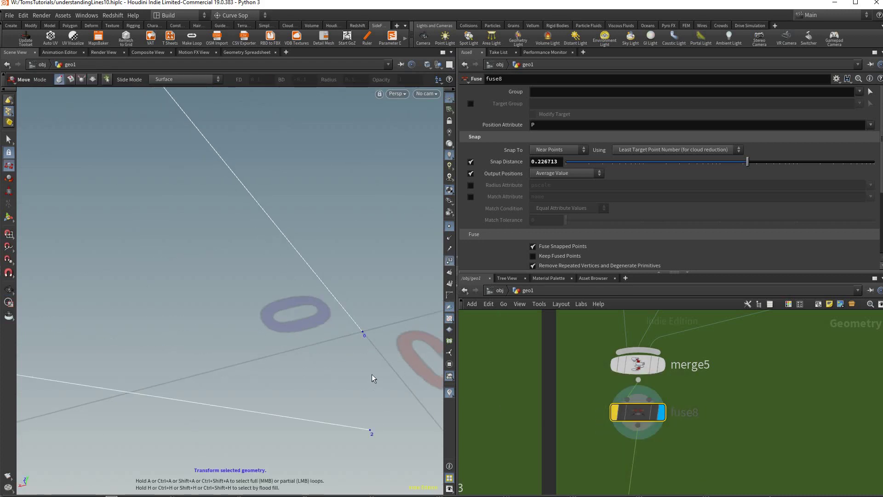
{"action": "left_click", "coordinate": [614, 411]}
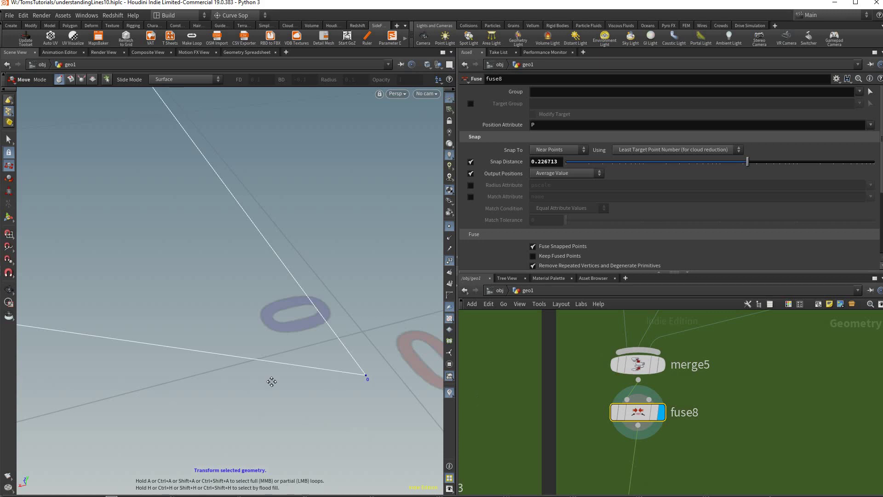
{"action": "key", "text": "Escape"}
{"action": "left_click_drag", "start_coordinate": [271, 382], "coordinate": [394, 174]}
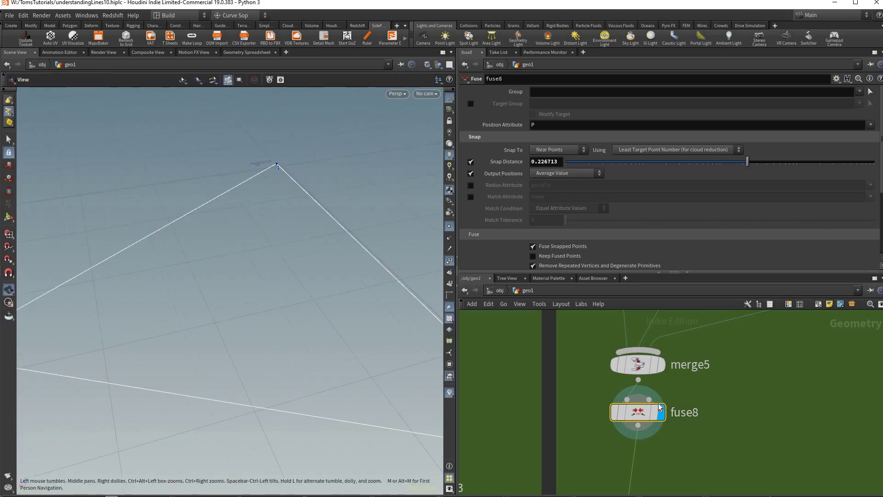
{"action": "left_click_drag", "start_coordinate": [322, 384], "coordinate": [357, 381]}
Insert a join2 node between fuse8 and polyextrude14
{"action": "key", "text": "t"}
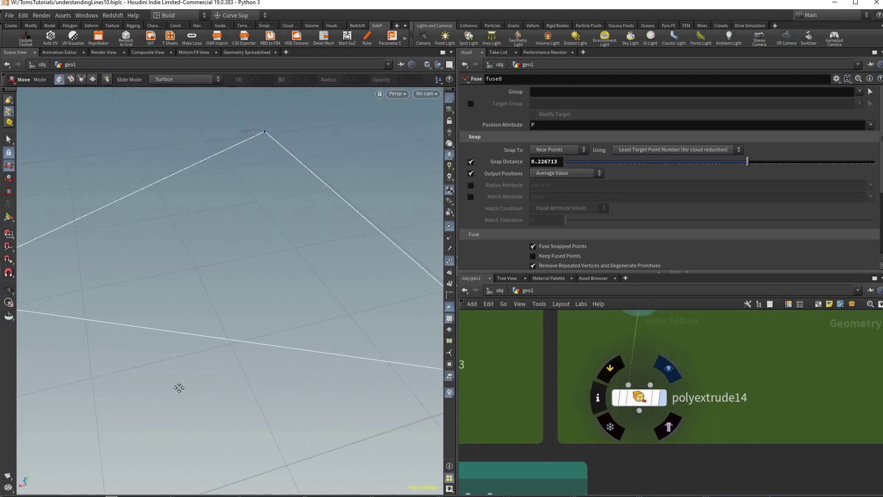
{"action": "key", "text": "Escape"}
{"action": "mouse_move", "coordinate": [236, 348]}
{"action": "left_mouse_down"}
{"action": "mouse_move", "coordinate": [211, 366]}
{"action": "mouse_move", "coordinate": [302, 377]}
{"action": "mouse_move", "coordinate": [282, 392]}
{"action": "mouse_move", "coordinate": [278, 364]}
{"action": "mouse_move", "coordinate": [347, 360]}
{"action": "mouse_move", "coordinate": [117, 335]}
{"action": "mouse_move", "coordinate": [238, 355]}
{"action": "left_mouse_up"}
{"action": "key", "text": "t"}
{"action": "middle_click_drag", "start_coordinate": [755, 335], "coordinate": [716, 415]}
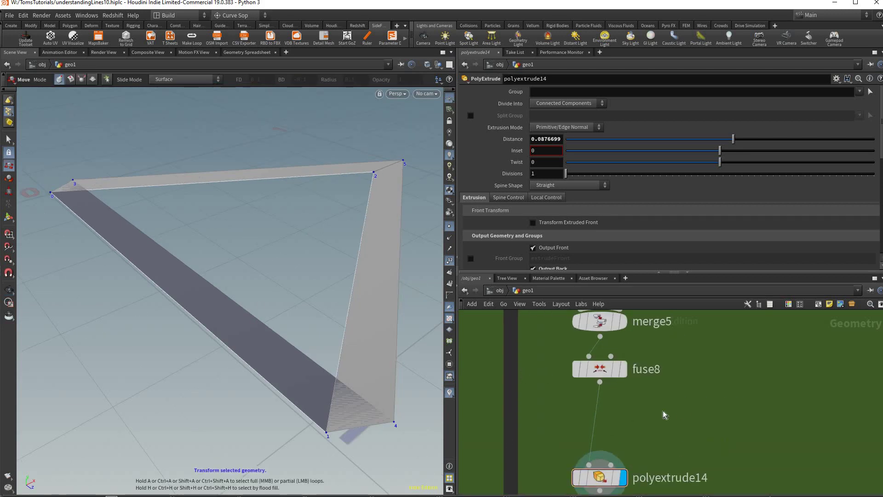
{"action": "key", "text": "Tab"}
{"action": "left_click", "coordinate": [749, 221]}
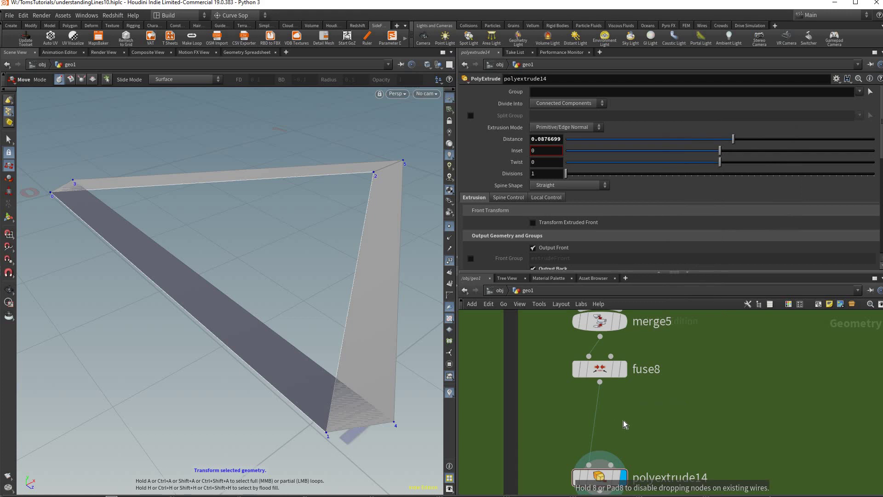
{"action": "left_click", "coordinate": [603, 421]}
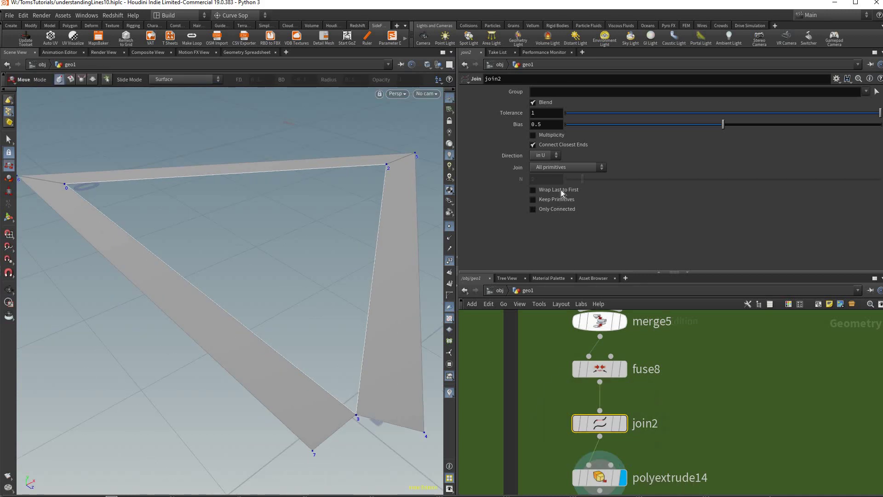
Turn on join2's Wrap Last to First to close the slab, then orbit to inspect it
{"action": "left_click", "coordinate": [533, 189]}
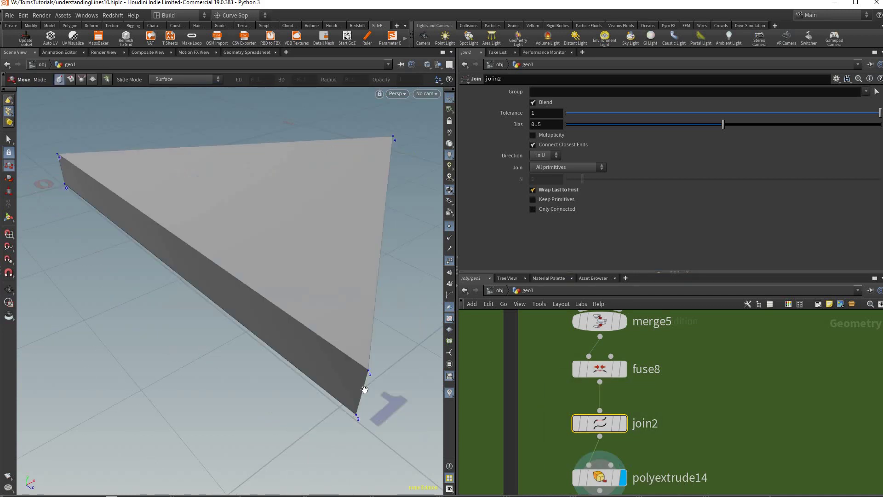
{"action": "key", "text": "Escape"}
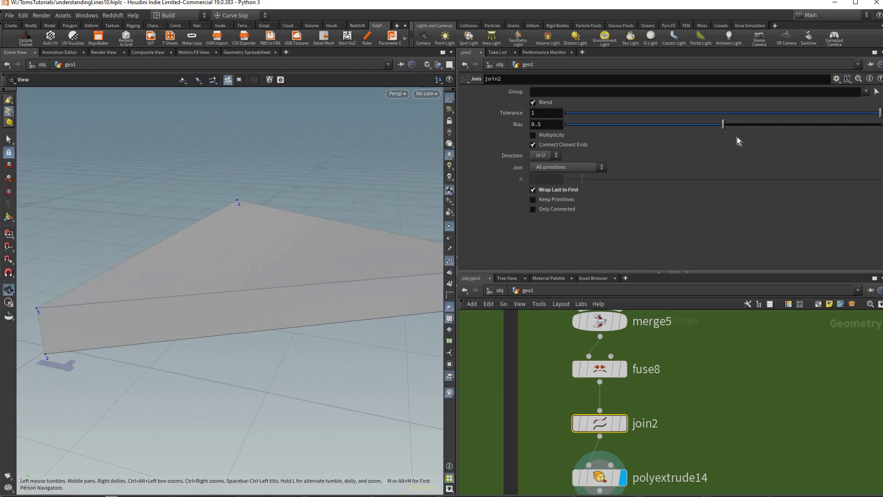
{"action": "key", "text": "t"}
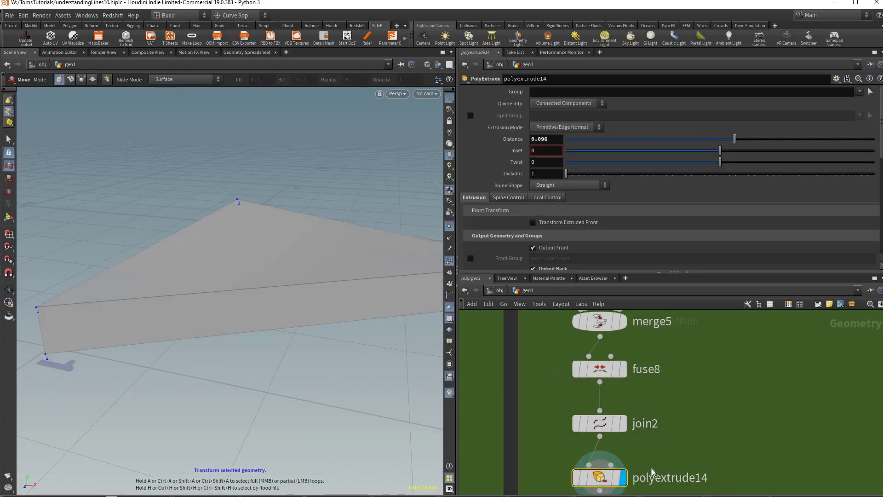
{"action": "key", "text": "Escape"}
{"action": "left_click_drag", "start_coordinate": [206, 366], "coordinate": [740, 456]}
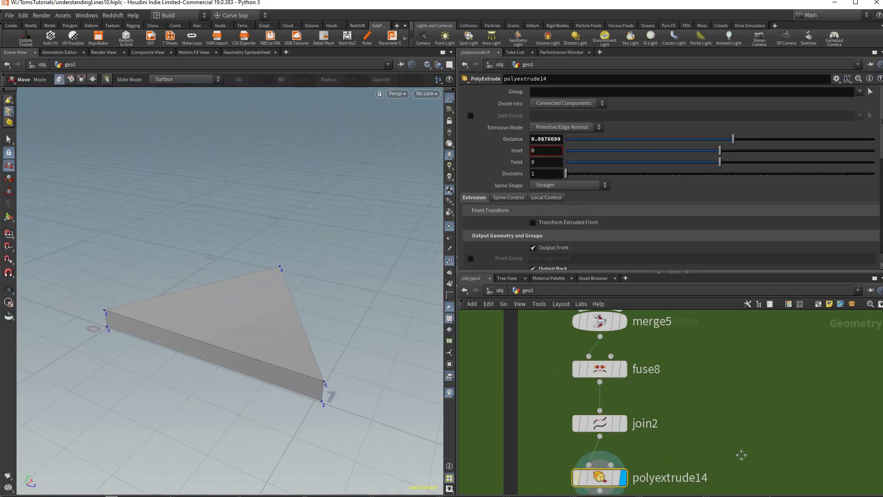
{"action": "scroll", "coordinate": [735, 448], "scroll_direction": "down", "scroll_amount": 5}
Zoom the network editor to an empty area and pick the Line SOP from the Tab menu
{"action": "scroll", "coordinate": [728, 444], "scroll_direction": "down", "scroll_amount": 2}
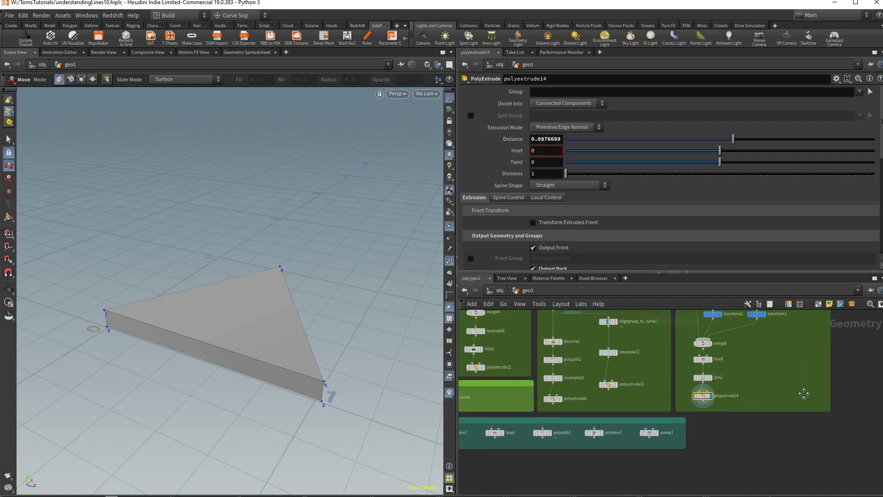
{"action": "scroll", "coordinate": [685, 419], "scroll_direction": "up", "scroll_amount": 8}
{"action": "scroll", "coordinate": [629, 394], "scroll_direction": "down", "scroll_amount": 8}
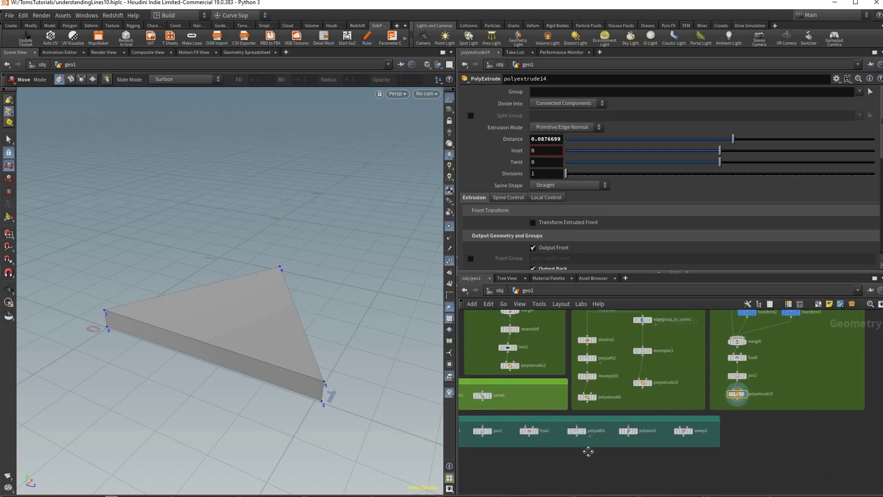
{"action": "scroll", "coordinate": [560, 438], "scroll_direction": "up", "scroll_amount": 5}
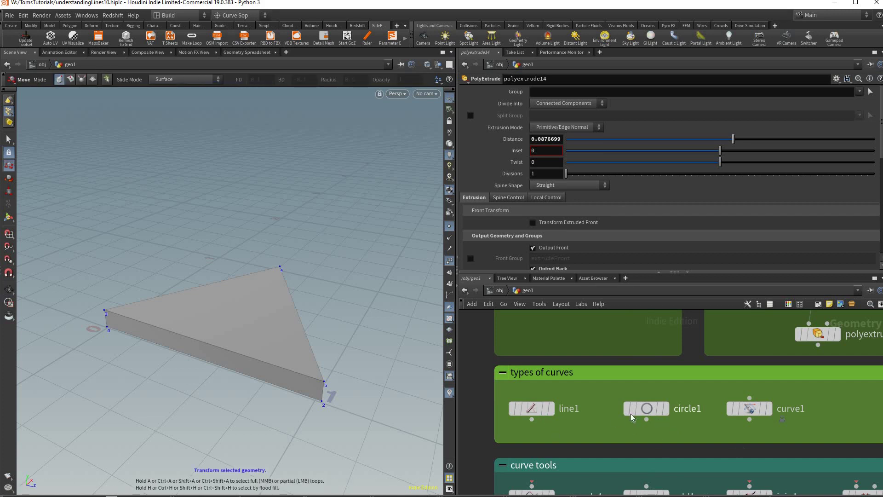
{"action": "scroll", "coordinate": [597, 405], "scroll_direction": "down", "scroll_amount": 5}
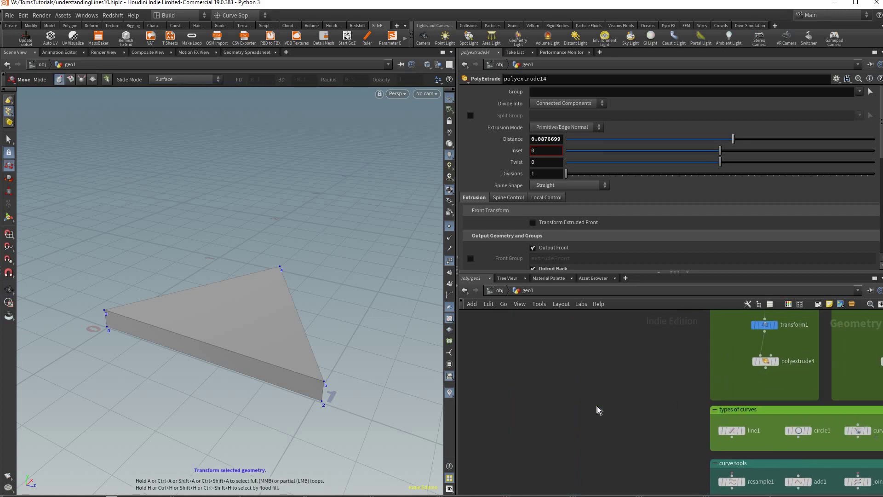
{"action": "key", "text": "Tab"}
{"action": "left_click", "coordinate": [290, 372]}
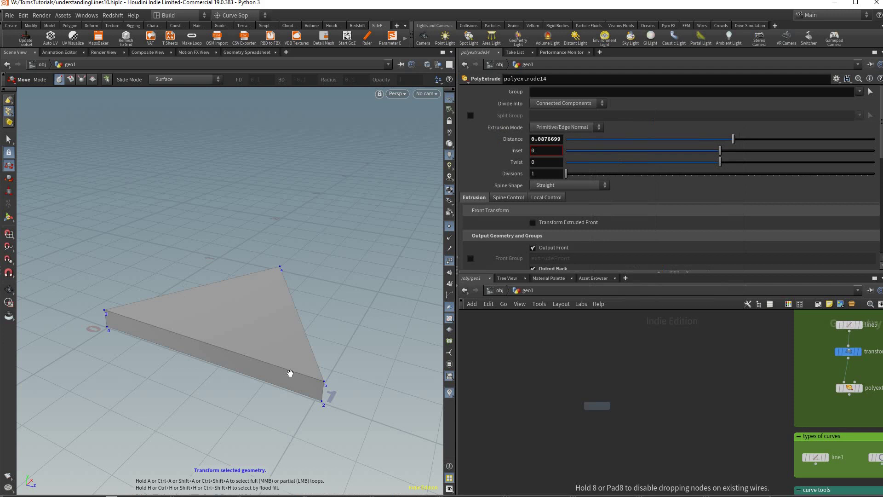
Place line2, set its Direction Y to 0 so it lies flat, and display it
{"action": "left_click", "coordinate": [606, 394]}
{"action": "key", "text": "h"}
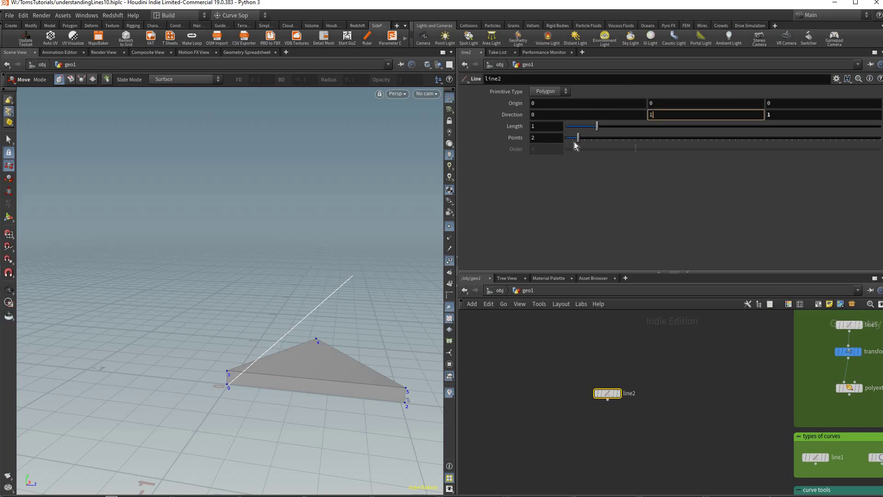
{"action": "key", "text": "BackSpace"}
{"action": "type", "text": "0"}
{"action": "key", "text": "Return"}
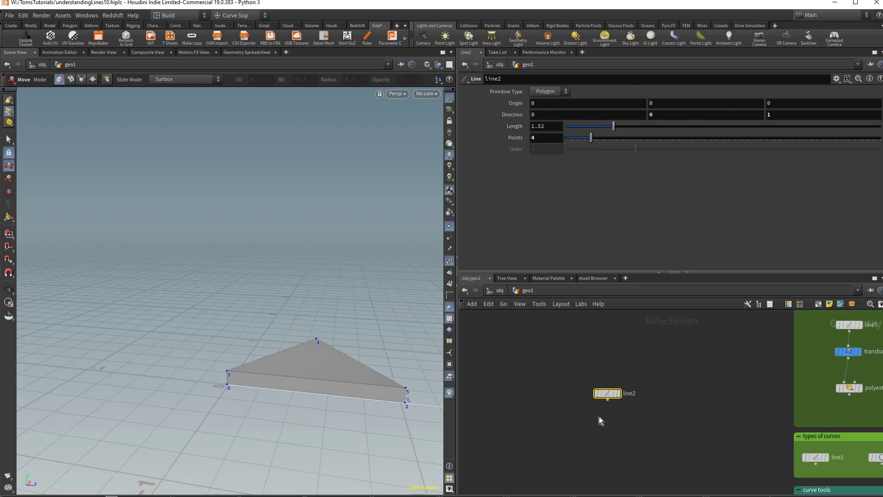
{"action": "middle_click_drag", "start_coordinate": [343, 385], "coordinate": [291, 357]}
{"action": "left_click", "coordinate": [622, 406]}
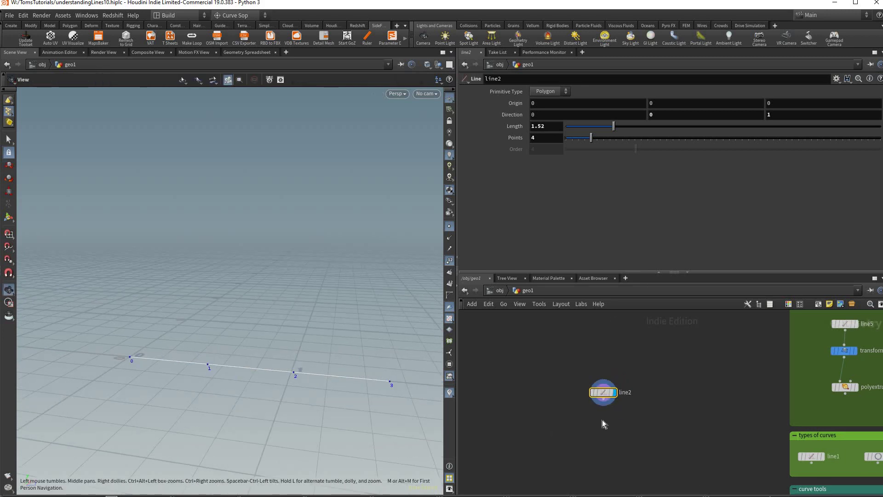
Add an Edit node via the Tab search 'edit'
{"action": "key", "text": "Tab"}
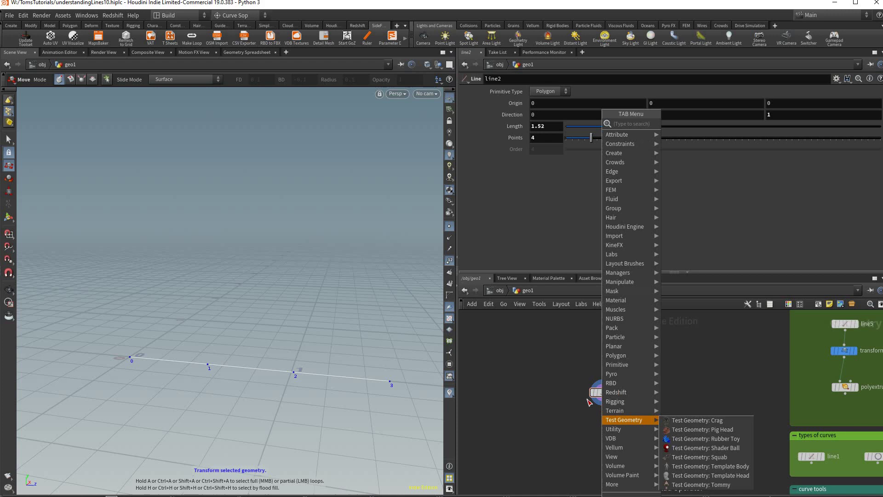
{"action": "type", "text": "edit"}
{"action": "key", "text": "Return"}
Place edit1 below line2 and raise points 1 and 2 of the line
{"action": "scroll", "coordinate": [606, 422], "scroll_direction": "up", "scroll_amount": 3}
{"action": "left_click", "coordinate": [606, 421]}
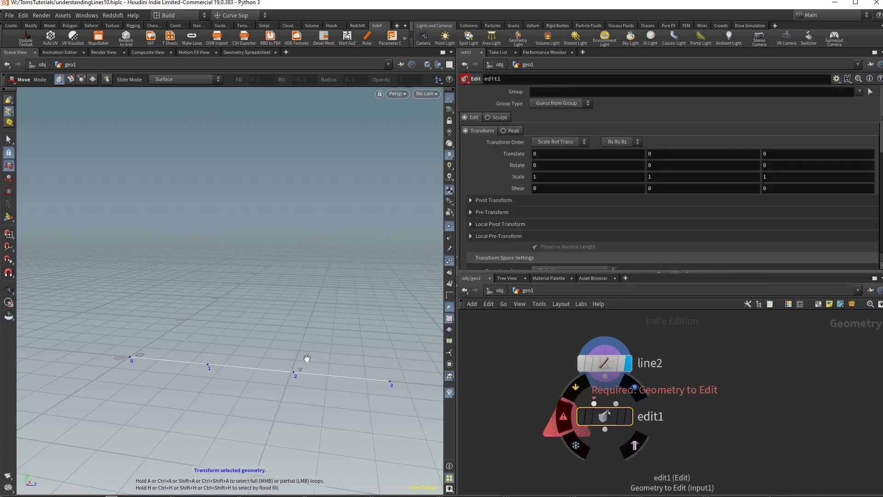
{"action": "left_click_drag", "start_coordinate": [262, 290], "coordinate": [221, 393], "text": "alt"}
{"action": "left_click_drag", "start_coordinate": [230, 340], "coordinate": [320, 378], "text": "alt"}
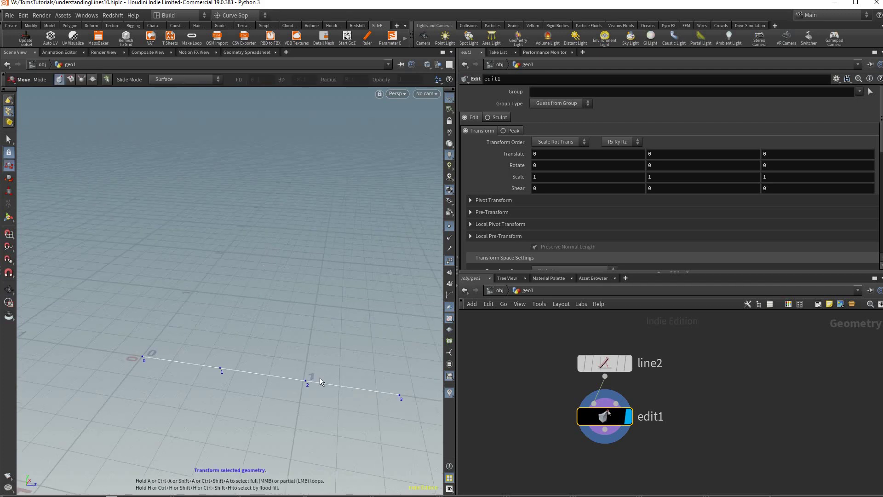
{"action": "left_click_drag", "start_coordinate": [199, 344], "coordinate": [251, 398]}
{"action": "middle_click_drag", "start_coordinate": [314, 347], "coordinate": [344, 258]}
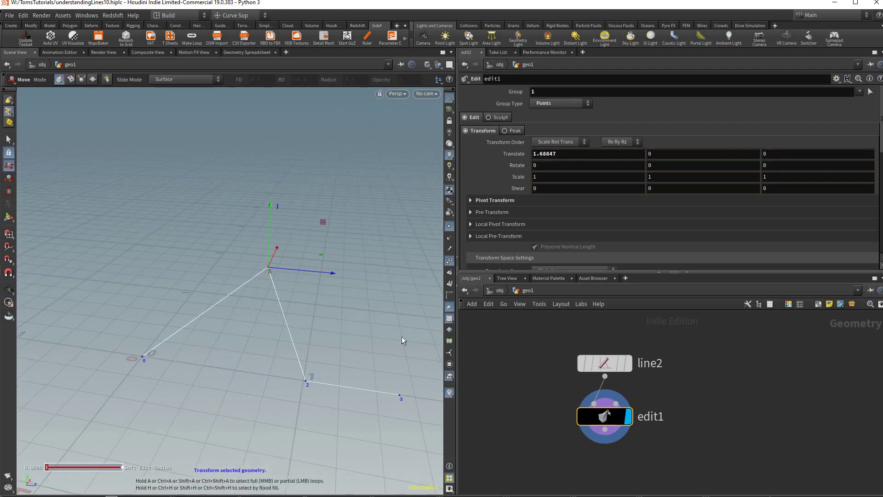
{"action": "left_click_drag", "start_coordinate": [285, 395], "coordinate": [353, 354]}
{"action": "middle_click_drag", "start_coordinate": [353, 354], "coordinate": [300, 430]}
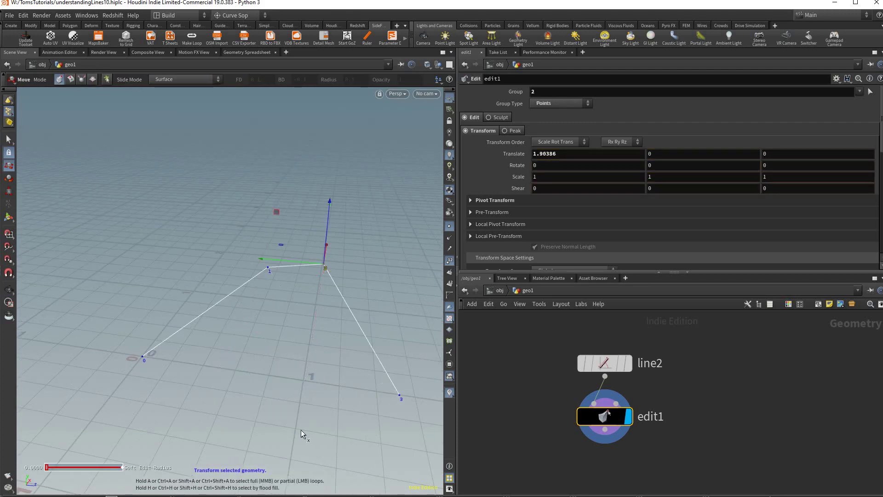
Move point 3 along X and upward to bend the line further
{"action": "left_click_drag", "start_coordinate": [319, 478], "coordinate": [418, 354]}
{"action": "key", "text": "space"}
{"action": "left_click_drag", "start_coordinate": [278, 352], "coordinate": [321, 322]}
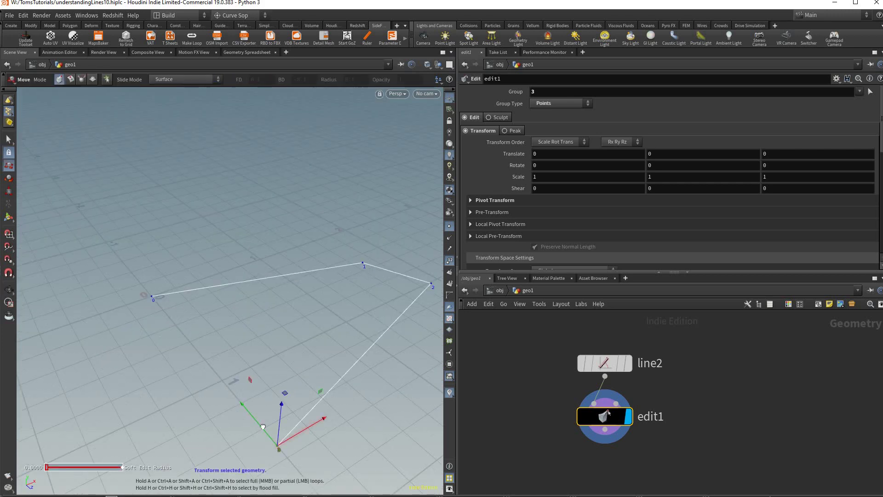
{"action": "left_click_drag", "start_coordinate": [294, 441], "coordinate": [396, 413]}
{"action": "left_click_drag", "start_coordinate": [354, 262], "coordinate": [322, 331]}
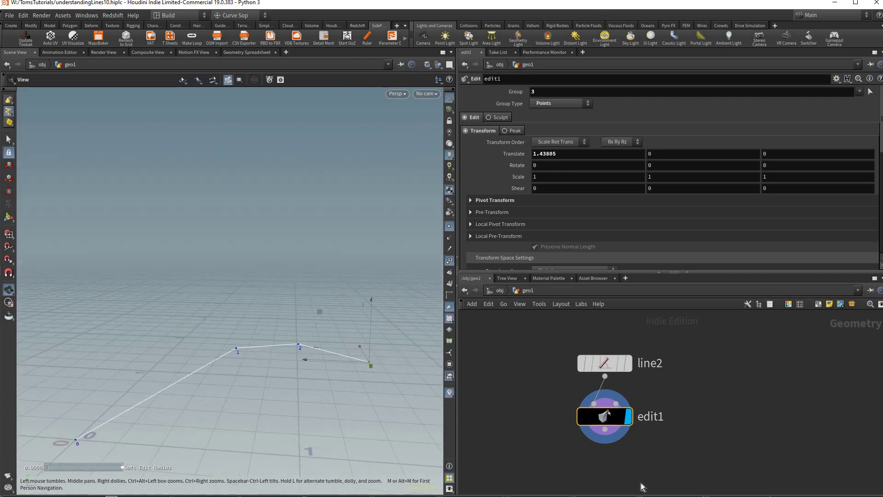
{"action": "left_click_drag", "start_coordinate": [365, 349], "coordinate": [365, 322]}
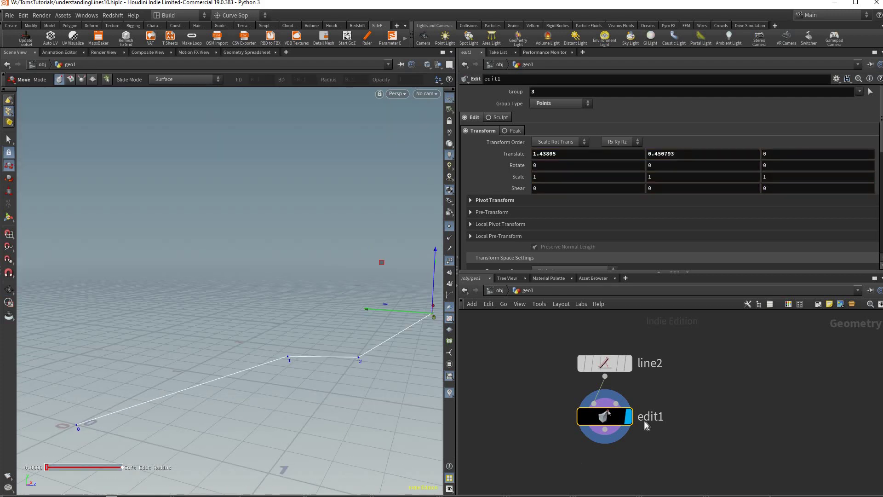
{"action": "key", "text": "Tab"}
Add resample2 below edit1, wire edit1 into it, and inspect the resampled curve
{"action": "type", "text": "re"}
{"action": "key", "text": "Escape"}
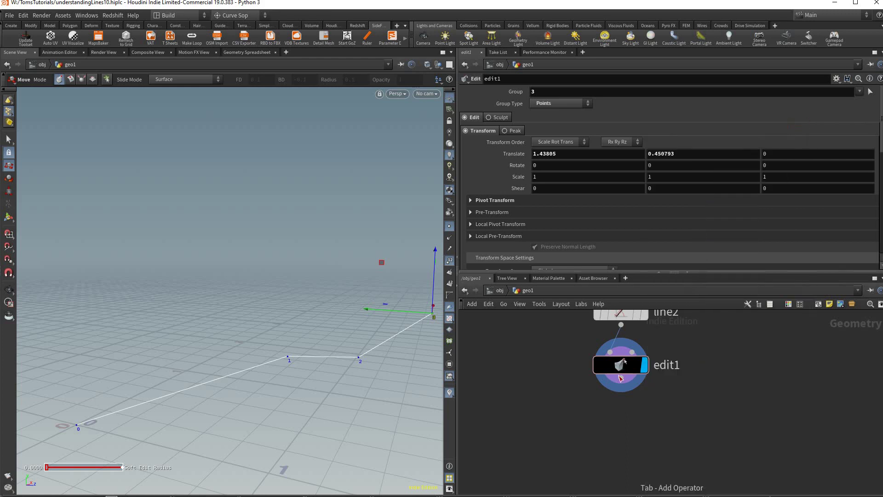
{"action": "left_click", "coordinate": [665, 417]}
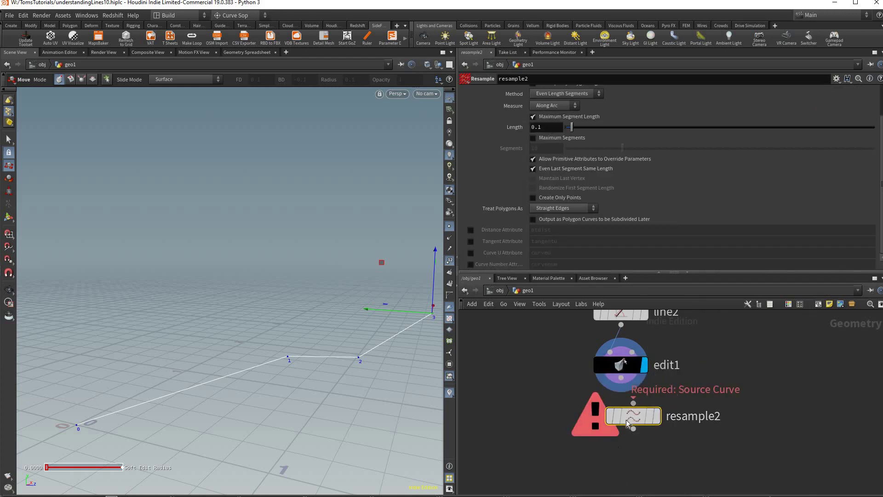
{"action": "left_click_drag", "start_coordinate": [621, 378], "coordinate": [634, 404]}
{"action": "key", "text": "Escape"}
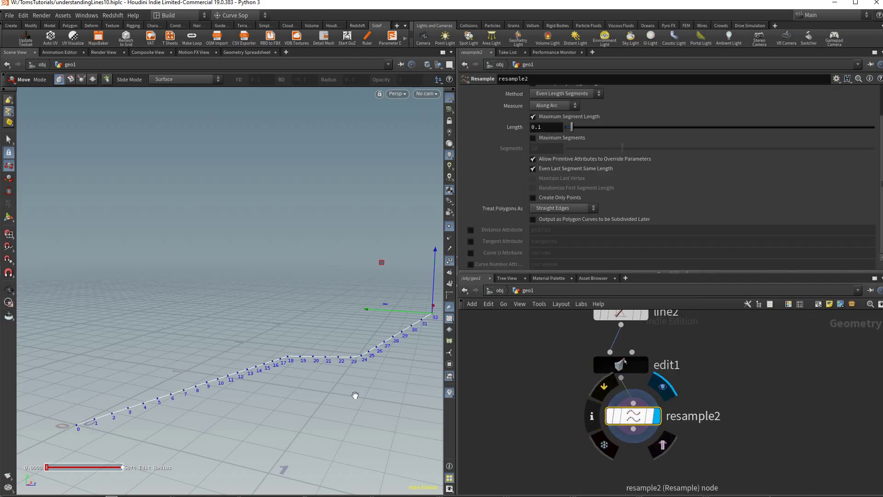
{"action": "left_click_drag", "start_coordinate": [354, 396], "coordinate": [283, 378]}
{"action": "left_click_drag", "start_coordinate": [361, 361], "coordinate": [276, 391]}
Try different line2 Length values: 0.25, 6.84 and 0.82
{"action": "key", "text": "Return"}
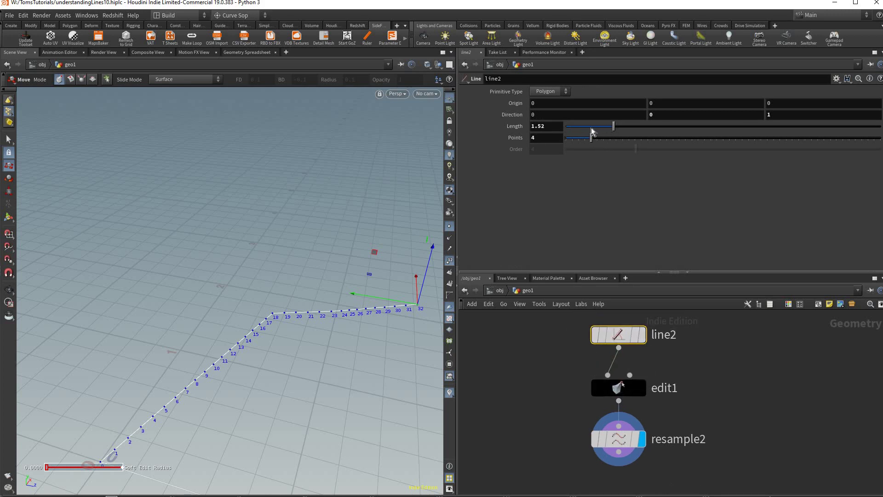
{"action": "left_click_drag", "start_coordinate": [569, 131], "coordinate": [303, 364]}
{"action": "key", "text": "Escape"}
{"action": "key", "text": "Return"}
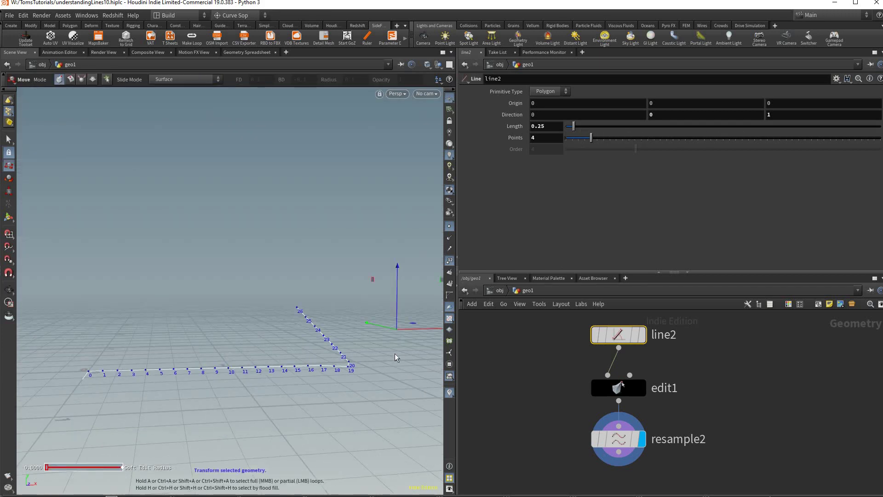
{"action": "left_click_drag", "start_coordinate": [394, 357], "coordinate": [91, 359]}
{"action": "key", "text": "Escape"}
{"action": "key", "text": "Return"}
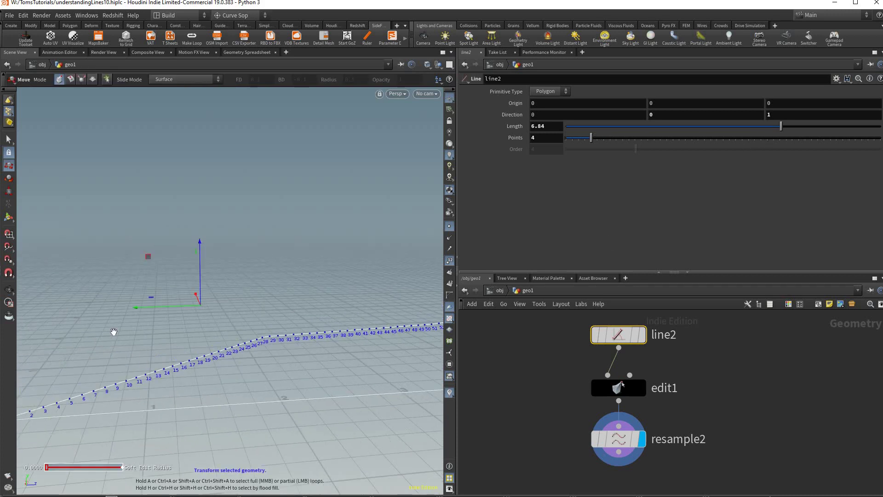
{"action": "left_click_drag", "start_coordinate": [114, 331], "coordinate": [409, 382]}
{"action": "key", "text": "Escape"}
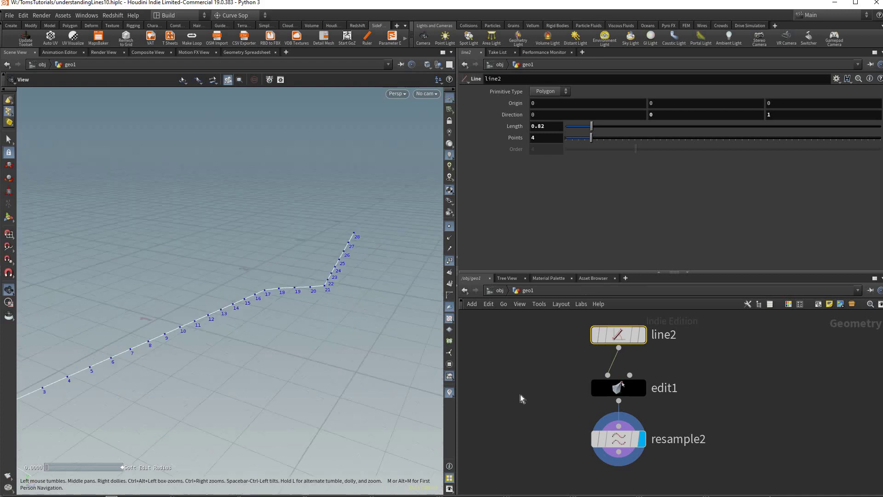
Settle line2's Length at 0.25 and orbit to view the curve from a low angle
{"action": "left_click_drag", "start_coordinate": [522, 398], "coordinate": [319, 357]}
{"action": "key", "text": "Return"}
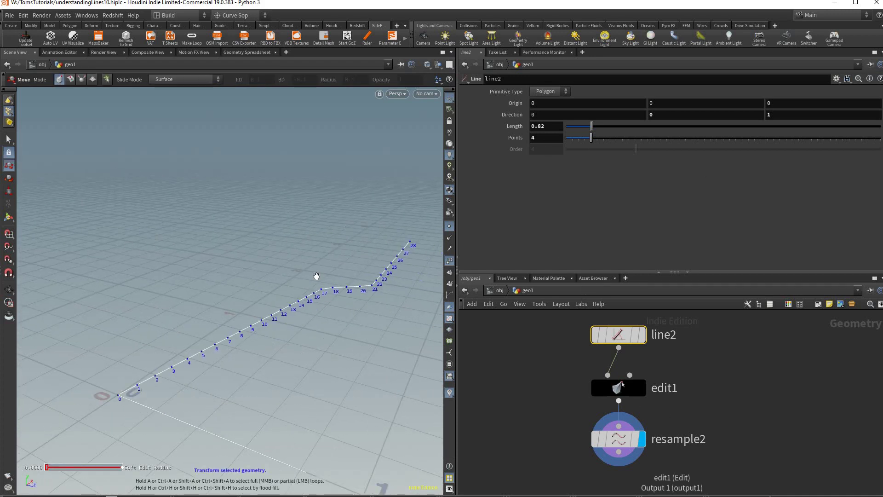
{"action": "left_click_drag", "start_coordinate": [317, 276], "coordinate": [336, 233]}
{"action": "key", "text": "Escape"}
{"action": "left_click_drag", "start_coordinate": [340, 335], "coordinate": [369, 347]}
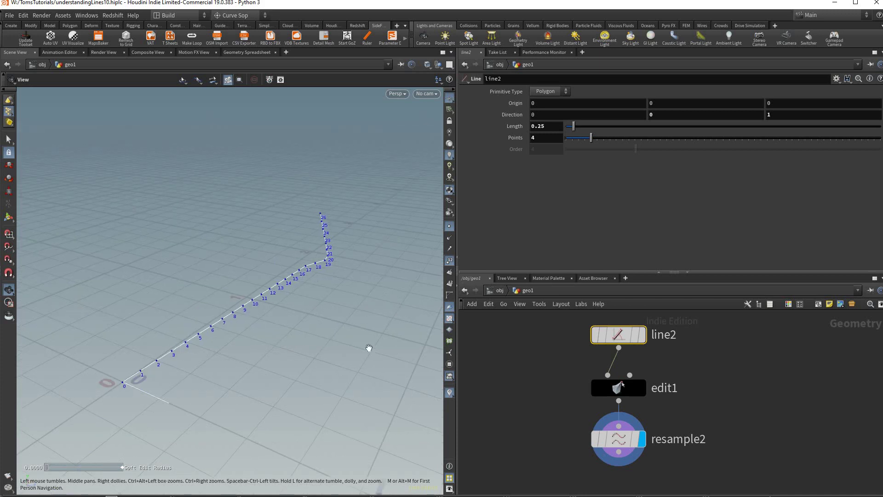
{"action": "middle_click_drag", "start_coordinate": [369, 348], "coordinate": [263, 364]}
{"action": "mouse_move", "coordinate": [126, 357]}
{"action": "left_mouse_down"}
{"action": "mouse_move", "coordinate": [104, 353]}
{"action": "mouse_move", "coordinate": [116, 350]}
{"action": "left_mouse_up"}
{"action": "key", "text": "Return"}
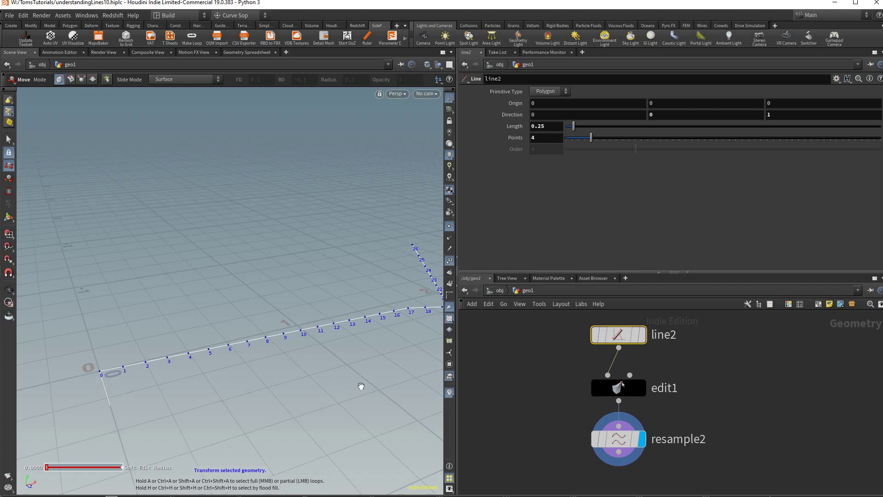
{"action": "key", "text": "Escape"}
{"action": "left_click_drag", "start_coordinate": [324, 369], "coordinate": [276, 389]}
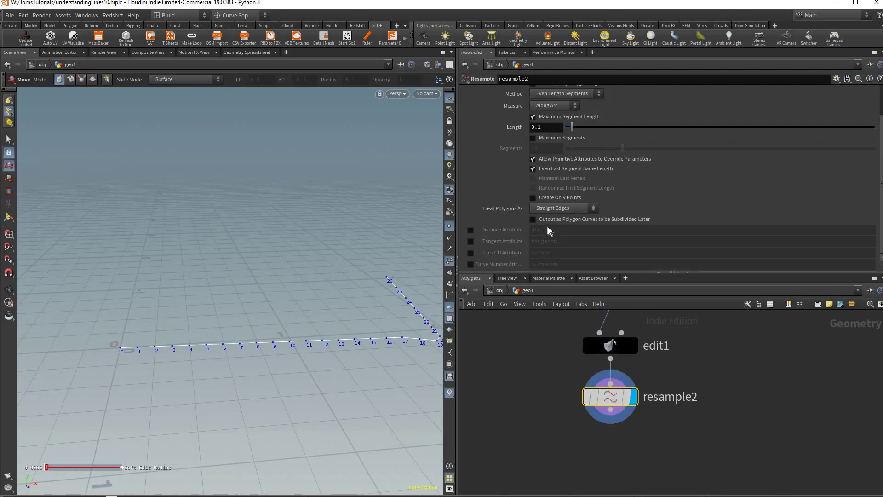
Set resample2's Treat Polygons As to Subdivision Curves
{"action": "left_click", "coordinate": [564, 208]}
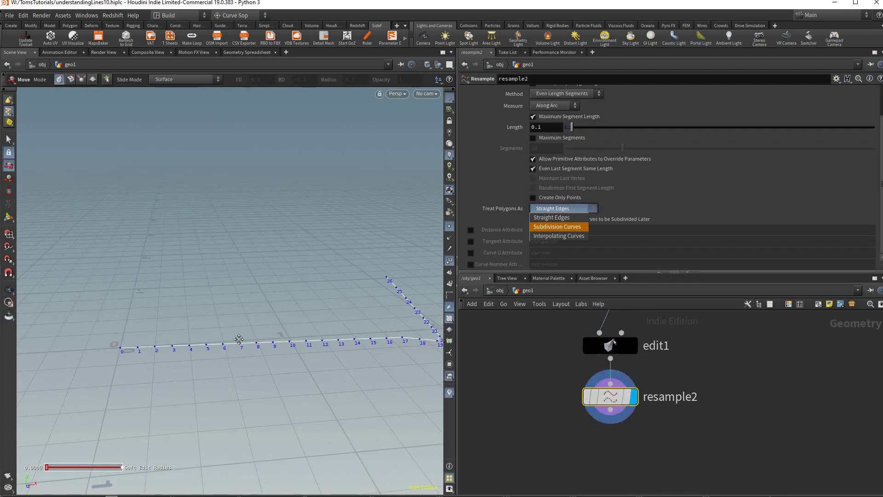
{"action": "left_click", "coordinate": [558, 225]}
{"action": "left_click_drag", "start_coordinate": [436, 263], "coordinate": [270, 394]}
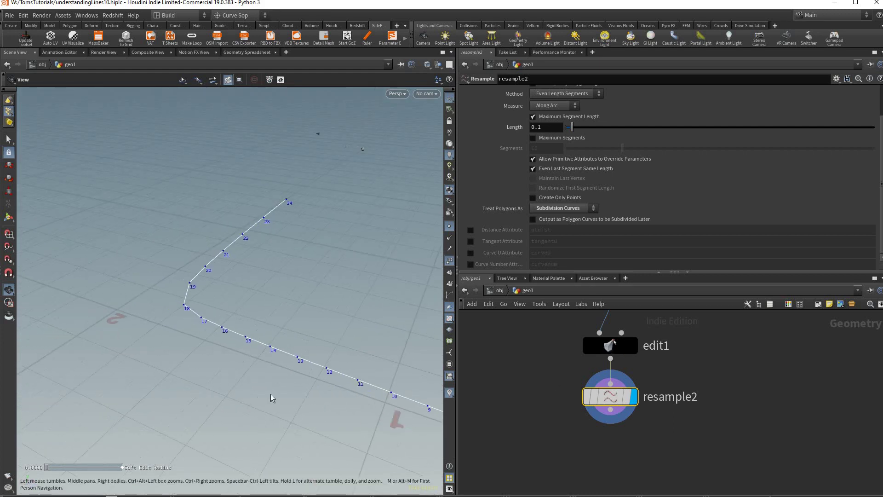
Select and move a different point on the edit1 curve to reshape it
{"action": "key", "text": "Escape"}
{"action": "left_click_drag", "start_coordinate": [157, 459], "coordinate": [178, 430]}
{"action": "key", "text": "s"}
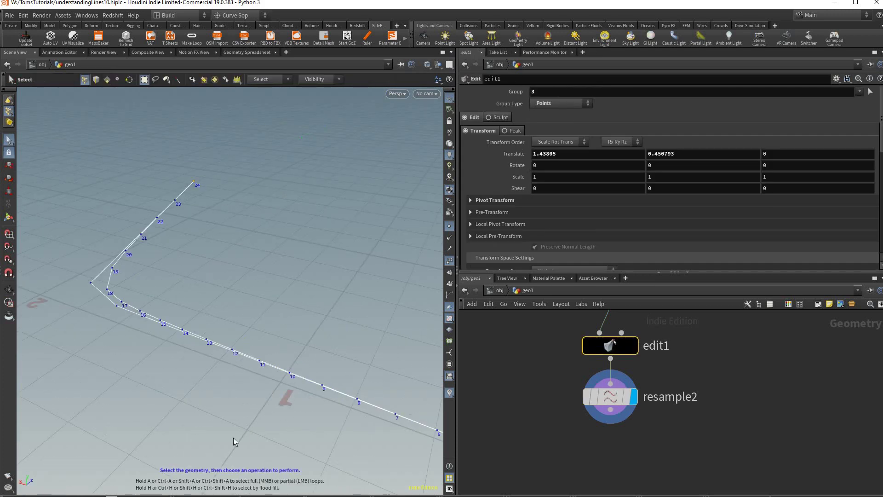
{"action": "left_click_drag", "start_coordinate": [233, 438], "coordinate": [124, 346]}
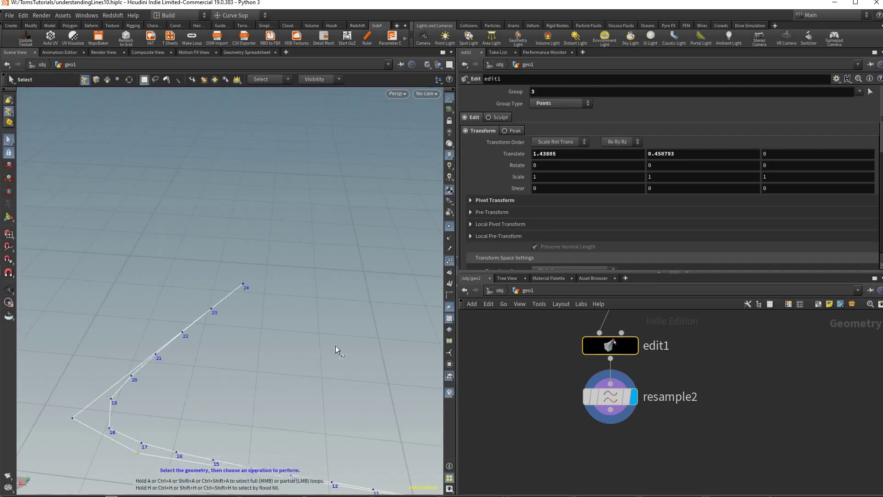
{"action": "left_click_drag", "start_coordinate": [335, 346], "coordinate": [175, 305]}
{"action": "key", "text": "Return"}
{"action": "key", "text": "s"}
{"action": "key", "text": "Escape"}
{"action": "left_click_drag", "start_coordinate": [158, 459], "coordinate": [239, 258]}
{"action": "key", "text": "t"}
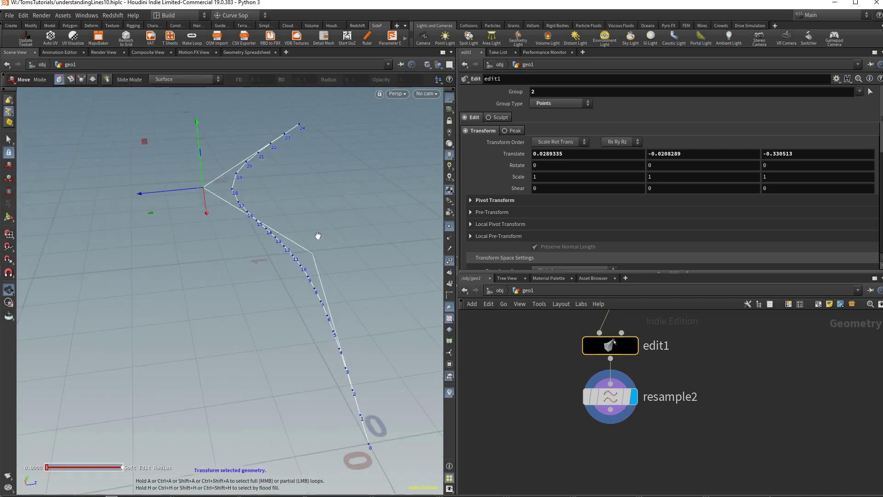
Switch resample2 to Straight Edges and lower its segment Length to about 0.0963
{"action": "left_click", "coordinate": [610, 396]}
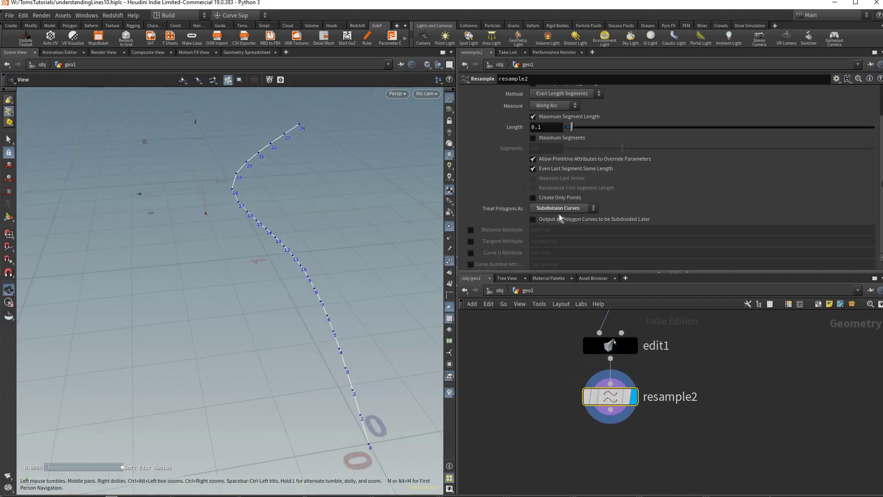
{"action": "left_click_drag", "start_coordinate": [349, 258], "coordinate": [321, 262]}
{"action": "key", "text": "t"}
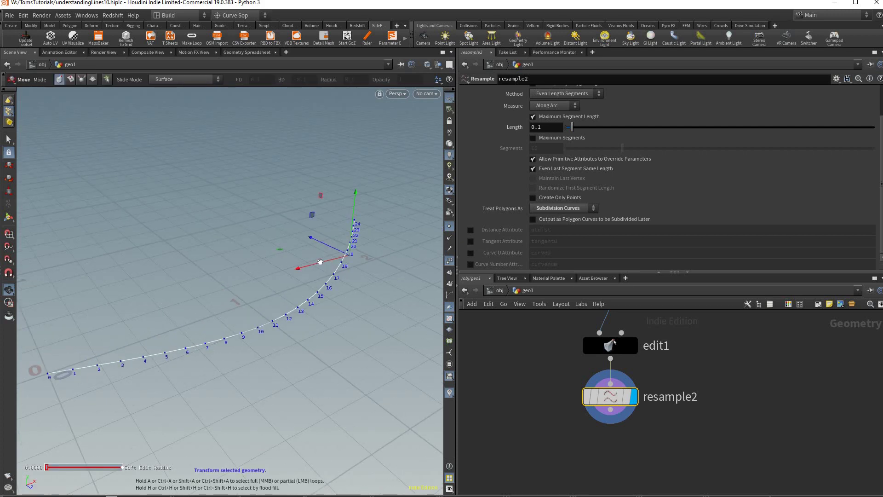
{"action": "left_click", "coordinate": [564, 208]}
{"action": "left_click", "coordinate": [551, 217]}
{"action": "left_click_drag", "start_coordinate": [396, 179], "coordinate": [420, 175]}
{"action": "mouse_move", "coordinate": [554, 128]}
{"action": "middle_mouse_down"}
{"action": "mouse_move", "coordinate": [554, 179]}
{"action": "mouse_move", "coordinate": [554, 120]}
{"action": "middle_mouse_up"}
{"action": "middle_click_drag", "start_coordinate": [554, 179], "coordinate": [554, 179]}
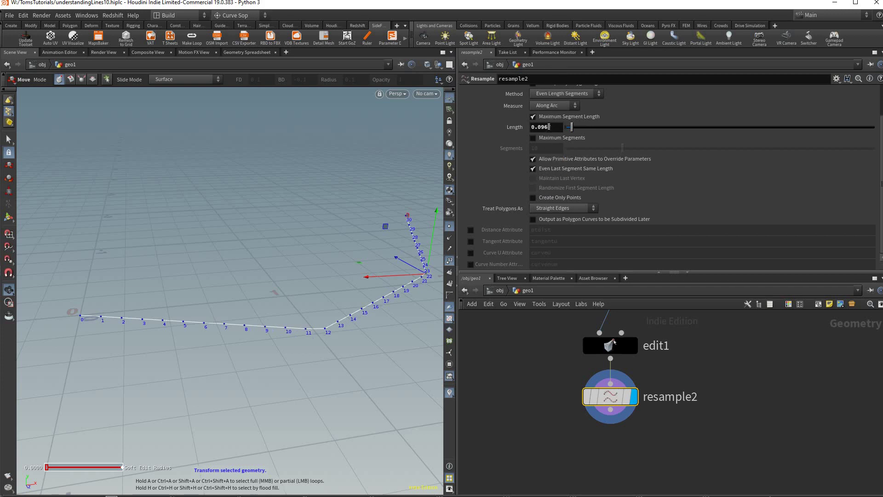
Re-enable Maximum Segment Length and place a new resample3 node below resample2
{"action": "left_click", "coordinate": [533, 116]}
{"action": "left_click", "coordinate": [549, 126]}
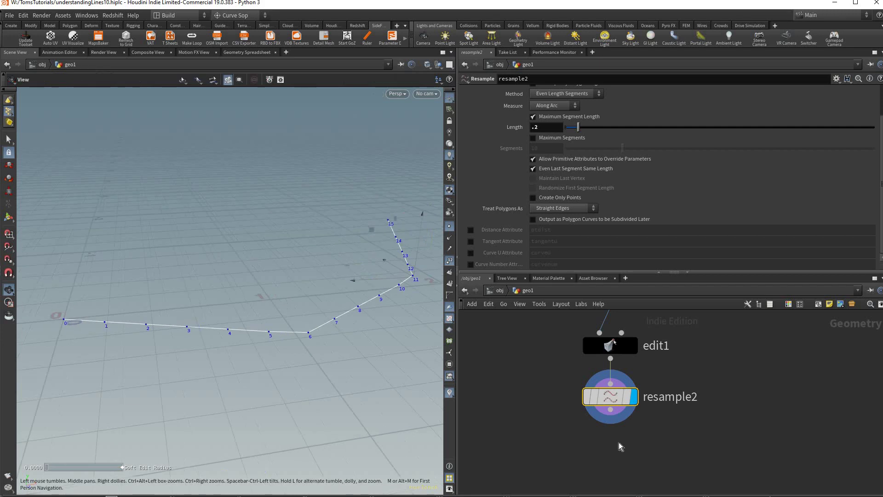
{"action": "key", "text": "Tab"}
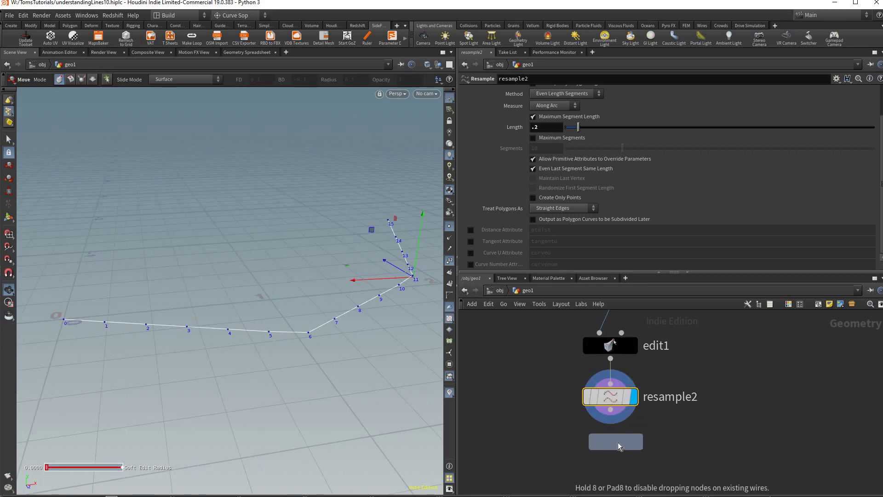
{"action": "left_click", "coordinate": [616, 443]}
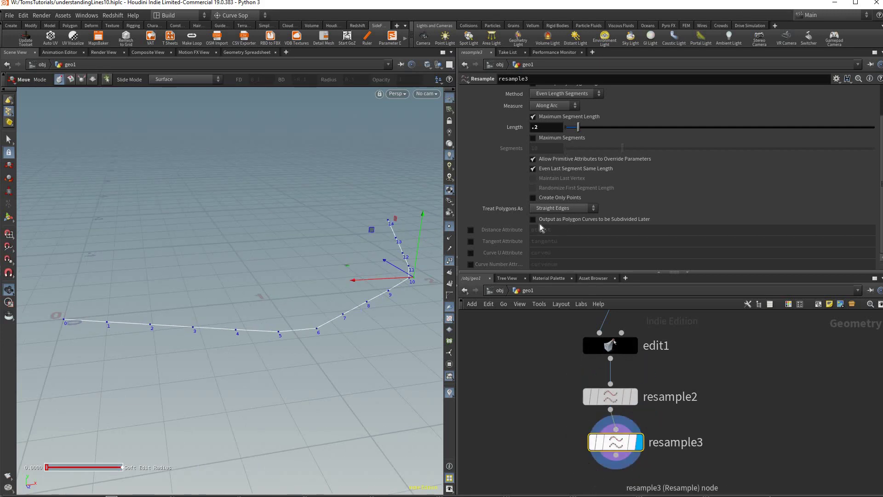
Set resample3 to Subdivision Curves with a segment Length of 0.05
{"action": "left_click", "coordinate": [564, 208]}
{"action": "left_click", "coordinate": [558, 218]}
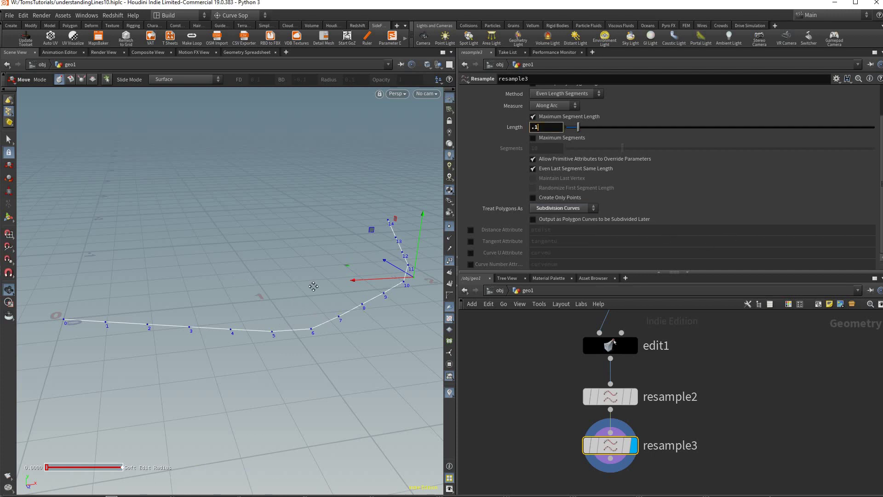
{"action": "key", "text": "Return"}
{"action": "key", "text": "Escape"}
{"action": "left_click_drag", "start_coordinate": [346, 195], "coordinate": [150, 144]}
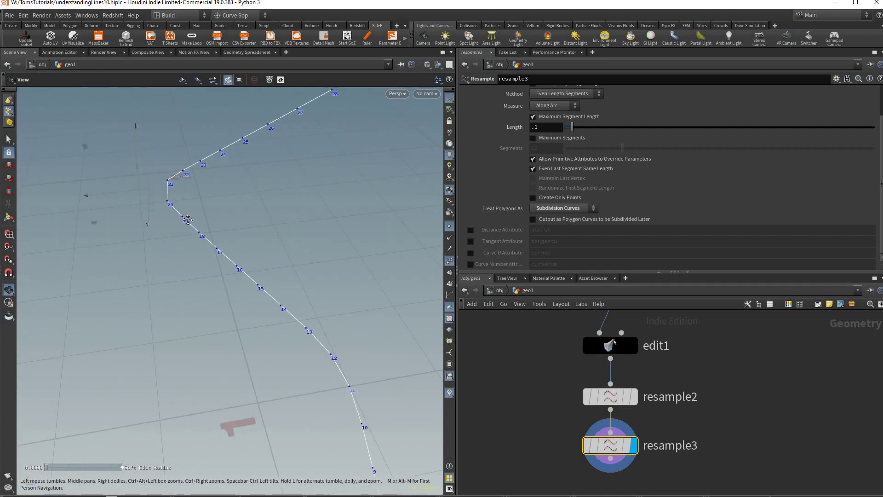
{"action": "left_click_drag", "start_coordinate": [453, 186], "coordinate": [531, 127]}
{"action": "left_click_drag", "start_coordinate": [276, 248], "coordinate": [232, 278]}
{"action": "type", "text": "t"}
{"action": "type", "text": "."}
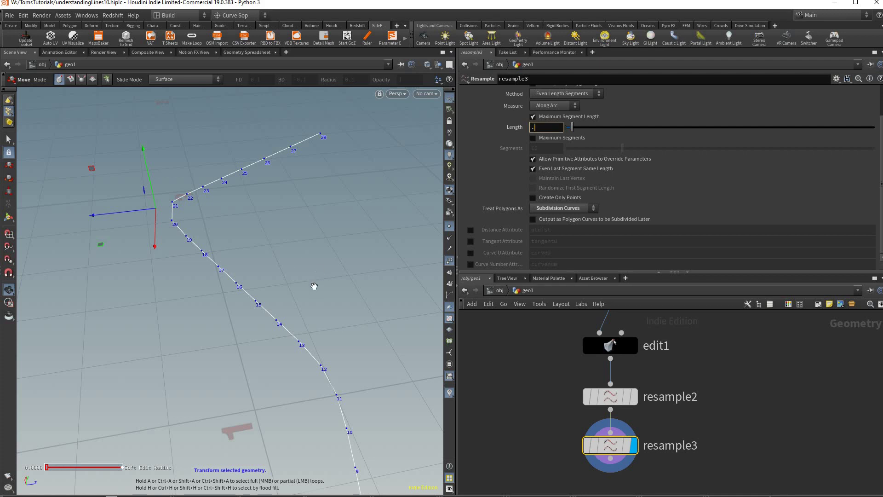
{"action": "type", "text": "05"}
{"action": "key", "text": "Return"}
{"action": "left_click_drag", "start_coordinate": [102, 310], "coordinate": [138, 316]}
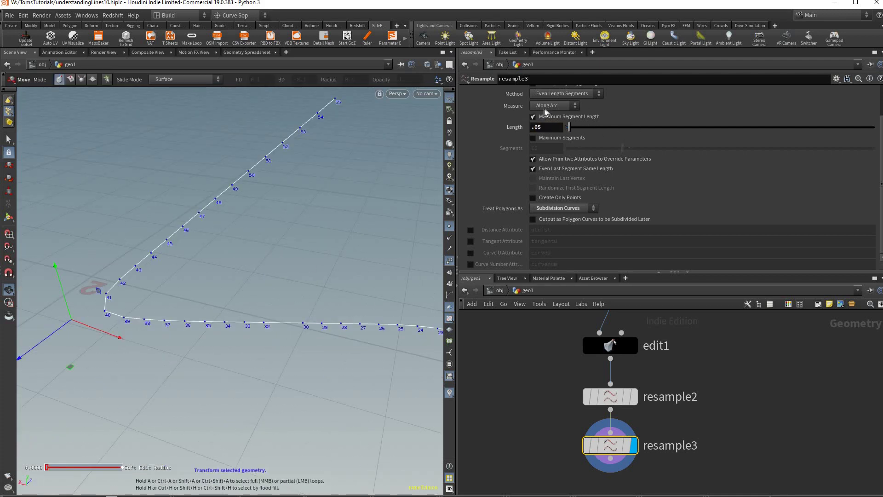
Turn on Resample by Polygon Edge and compare edit1's unresampled curve with resample2
{"action": "scroll", "coordinate": [564, 109], "scroll_direction": "up", "scroll_amount": 2}
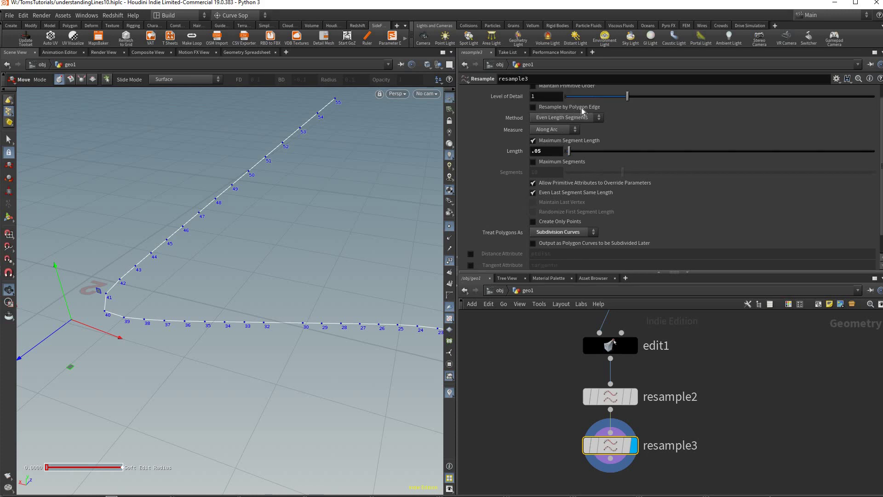
{"action": "left_click", "coordinate": [533, 106]}
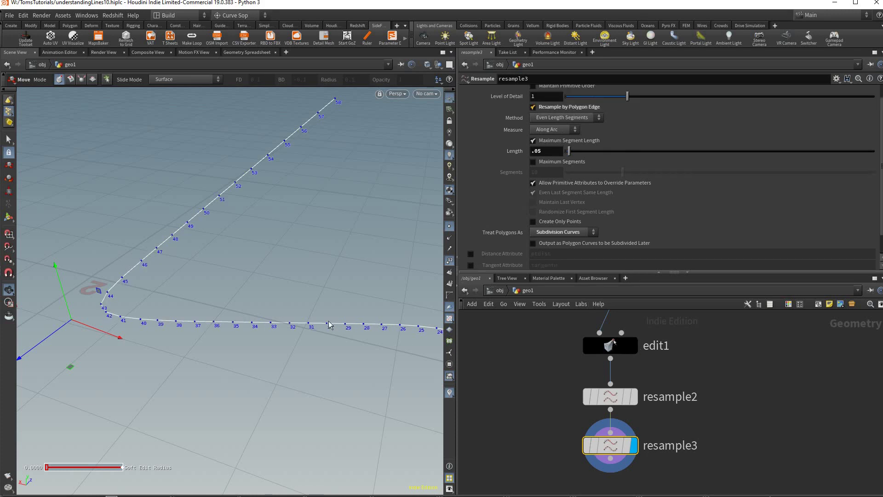
{"action": "left_click", "coordinate": [634, 345]}
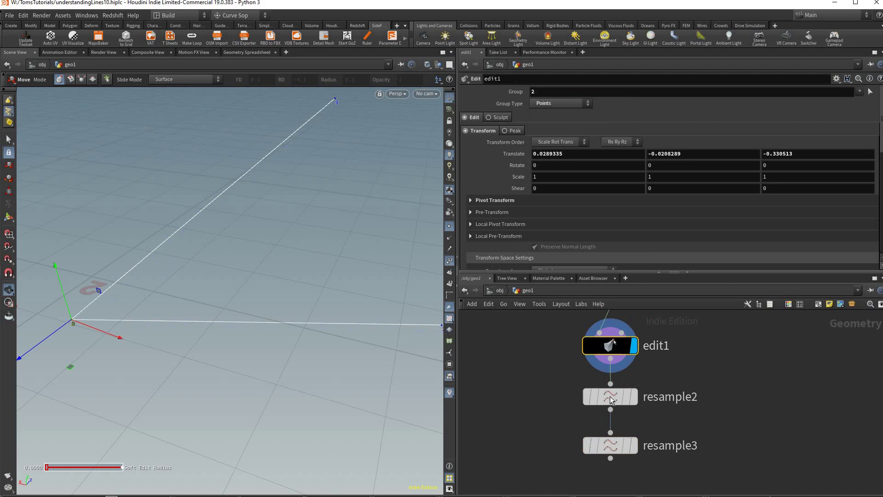
{"action": "key", "text": "Return"}
{"action": "key", "text": "Down"}
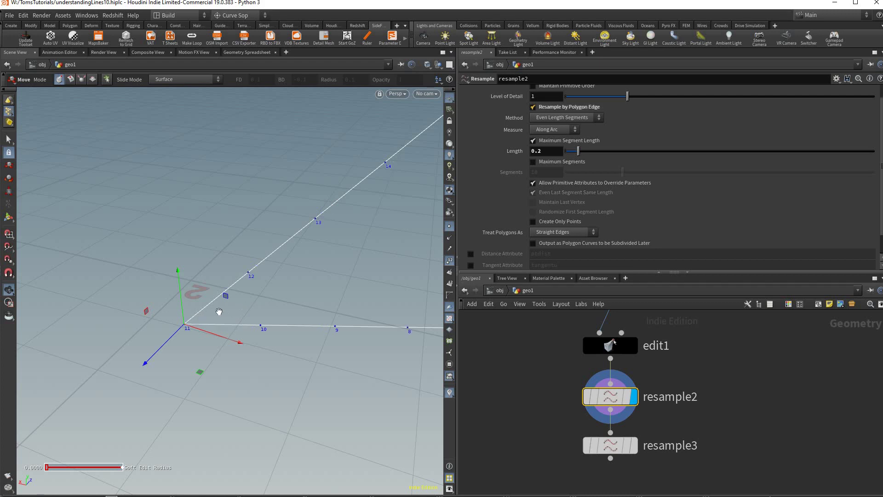
Reduce resample2's segment Length from 0.157 to 0.112 and orbit around the curve
{"action": "key", "text": "Escape"}
{"action": "left_click_drag", "start_coordinate": [287, 293], "coordinate": [578, 153]}
{"action": "key", "text": "t"}
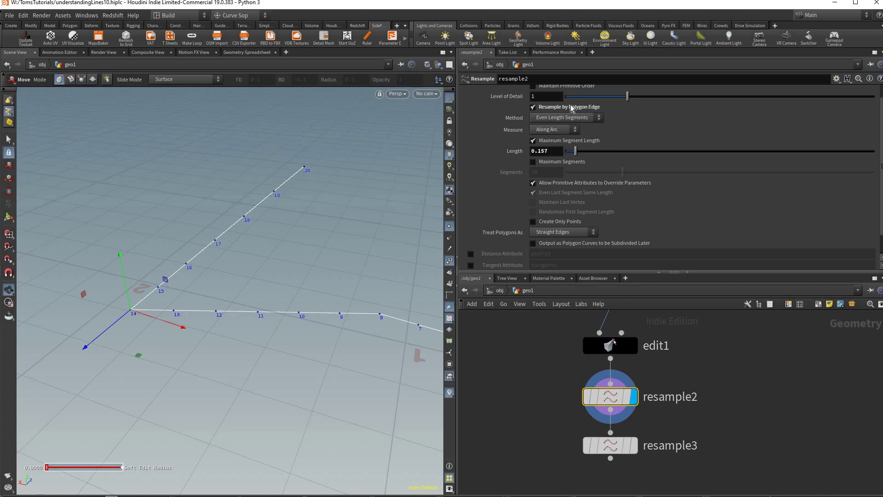
{"action": "left_click_drag", "start_coordinate": [571, 107], "coordinate": [568, 108]}
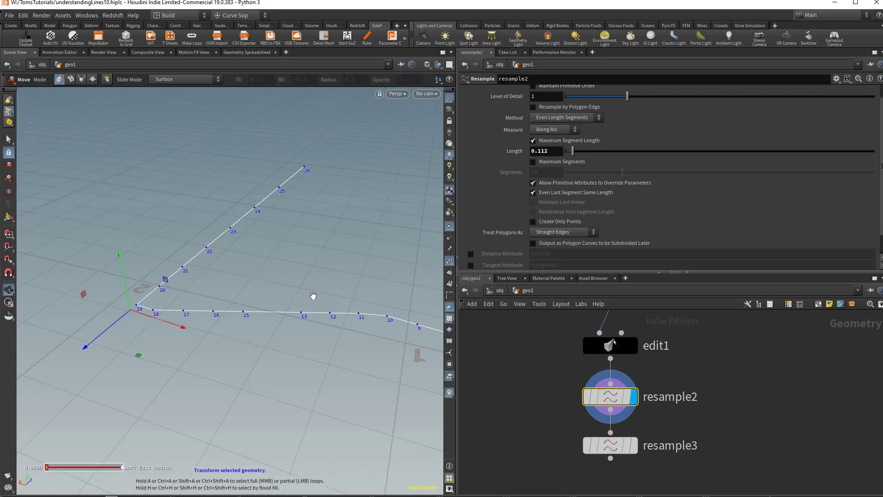
{"action": "key", "text": "Escape"}
{"action": "left_click_drag", "start_coordinate": [260, 305], "coordinate": [616, 476]}
{"action": "scroll", "coordinate": [647, 413], "scroll_direction": "up", "scroll_amount": 2}
Insert a new Edit node, edit2, on the wire between resample2 and resample3
{"action": "scroll", "coordinate": [686, 389], "scroll_direction": "down", "scroll_amount": 1}
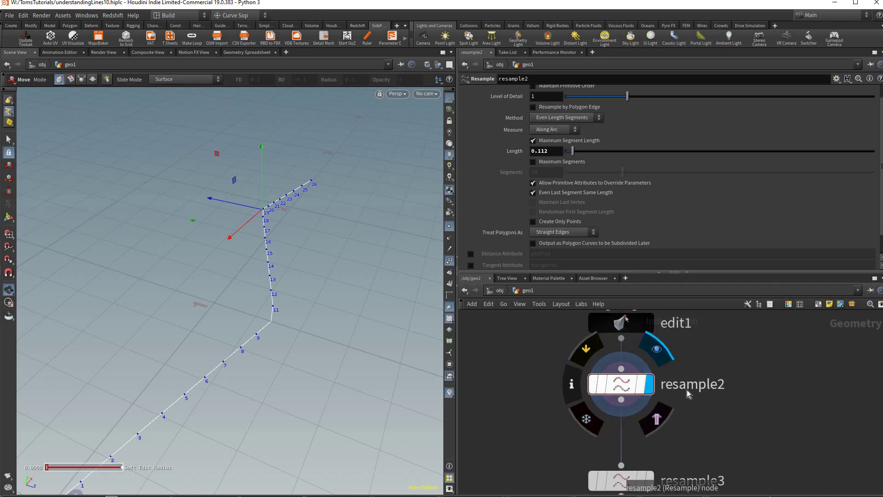
{"action": "scroll", "coordinate": [684, 388], "scroll_direction": "up", "scroll_amount": 1}
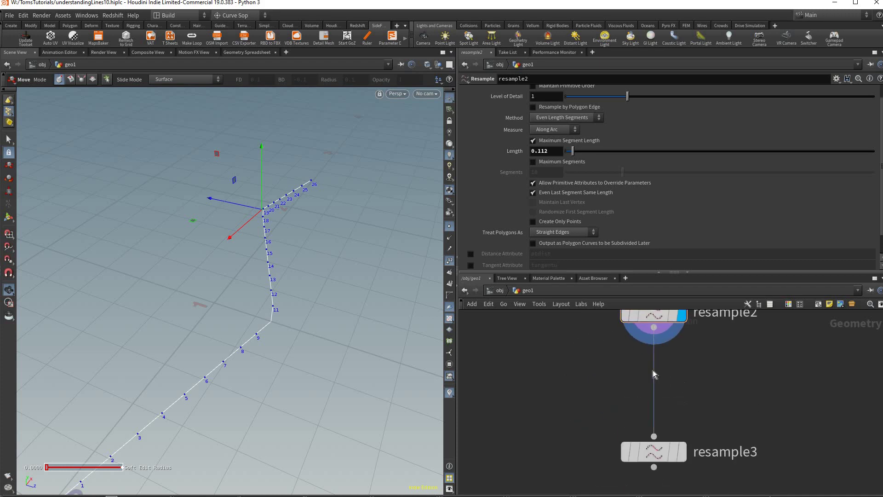
{"action": "key", "text": "Tab"}
{"action": "key", "text": "Return"}
{"action": "left_click", "coordinate": [655, 384]}
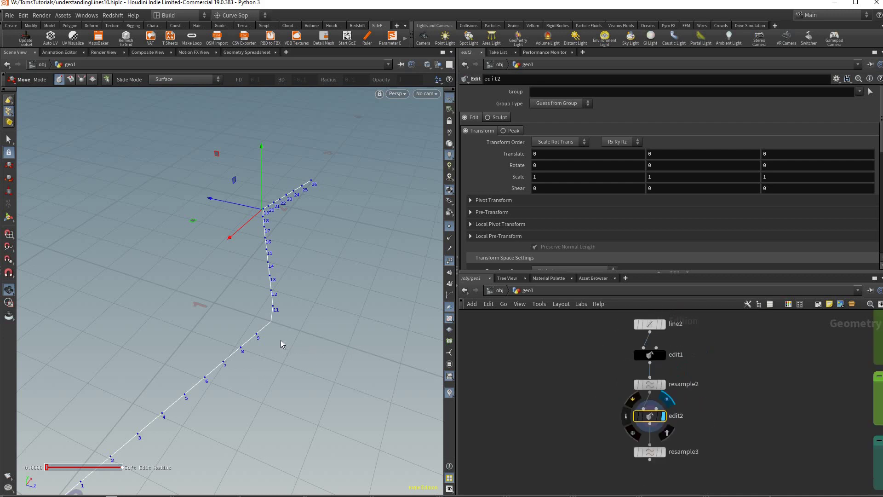
Reshape the resampled curve by moving points 6 and 4, shifting point 4 about 0.077 in Z
{"action": "key", "text": "Escape"}
{"action": "left_click_drag", "start_coordinate": [237, 351], "coordinate": [252, 355]}
{"action": "key", "text": "Return"}
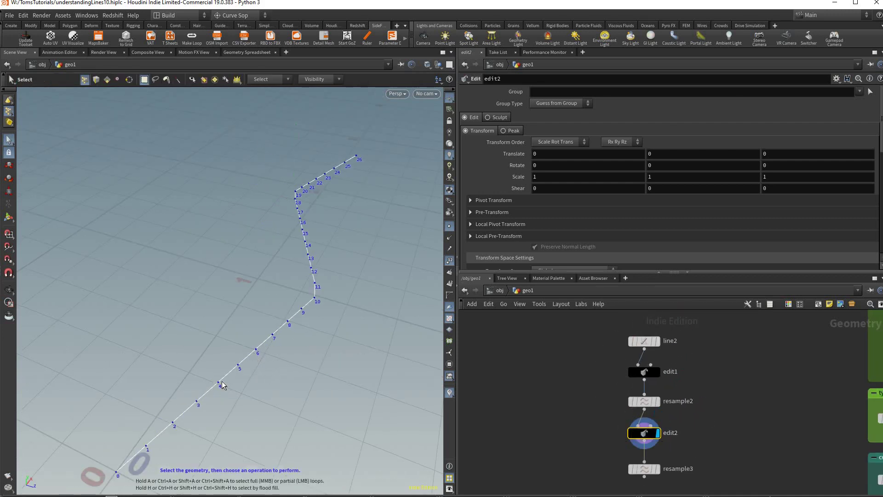
{"action": "left_click", "coordinate": [256, 353]}
{"action": "left_click_drag", "start_coordinate": [197, 373], "coordinate": [297, 386]}
{"action": "key", "text": "s"}
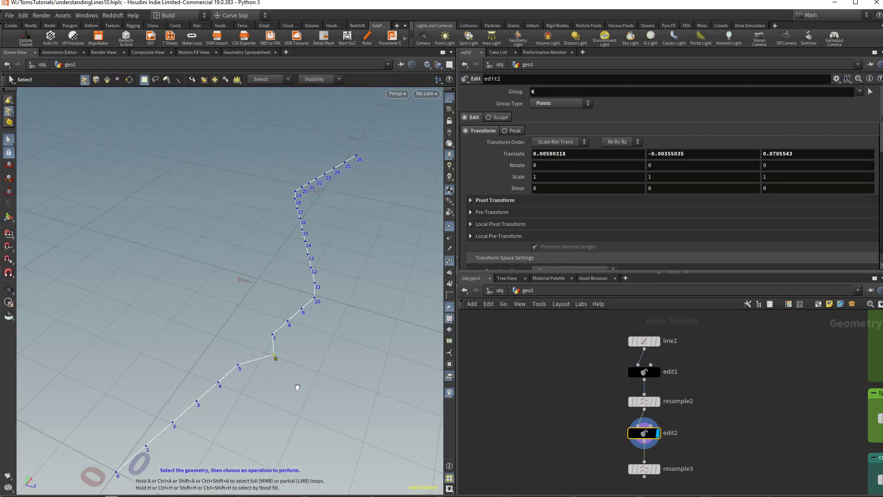
{"action": "left_click", "coordinate": [220, 385]}
{"action": "left_click_drag", "start_coordinate": [219, 385], "coordinate": [232, 382]}
{"action": "key", "text": "Escape"}
{"action": "left_click_drag", "start_coordinate": [317, 322], "coordinate": [347, 360]}
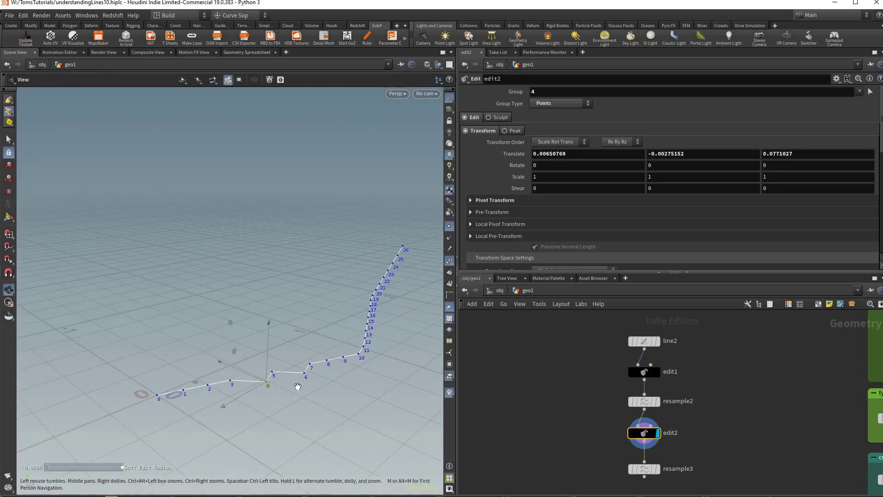
{"action": "key", "text": "Return"}
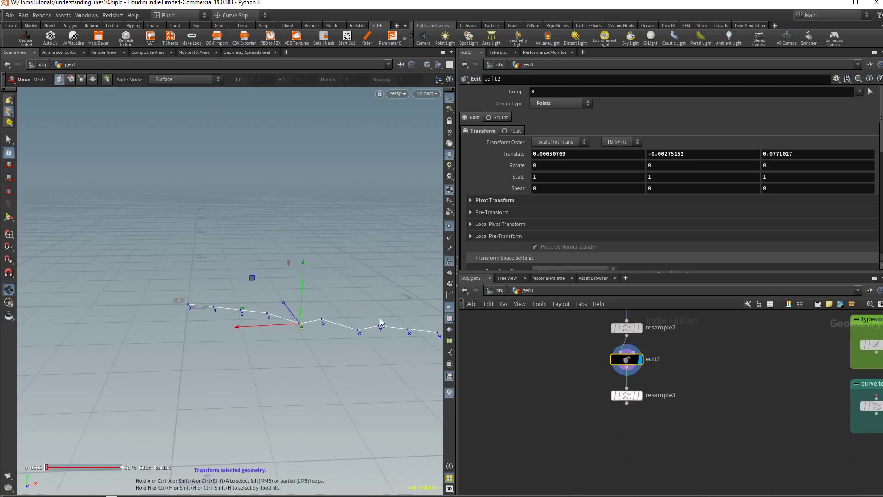
Make resample3 the current node, frame the whole curve, and bring up the TAB node menu
{"action": "key", "text": "Down"}
{"action": "key", "text": "Return"}
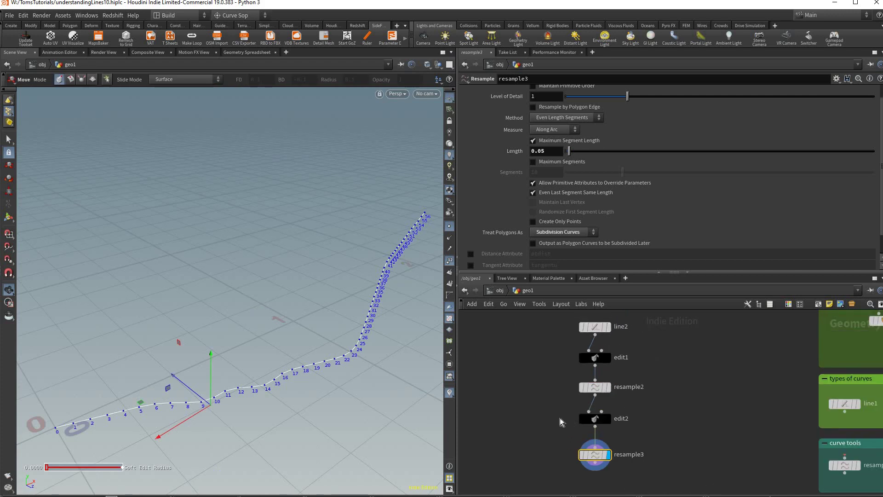
{"action": "left_click_drag", "start_coordinate": [633, 326], "coordinate": [530, 494]}
{"action": "left_click", "coordinate": [594, 372]}
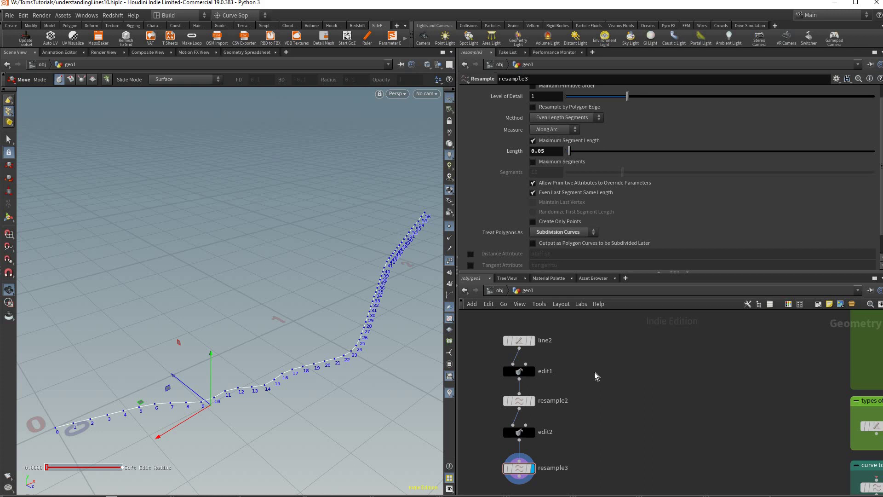
{"action": "key", "text": "Tab"}
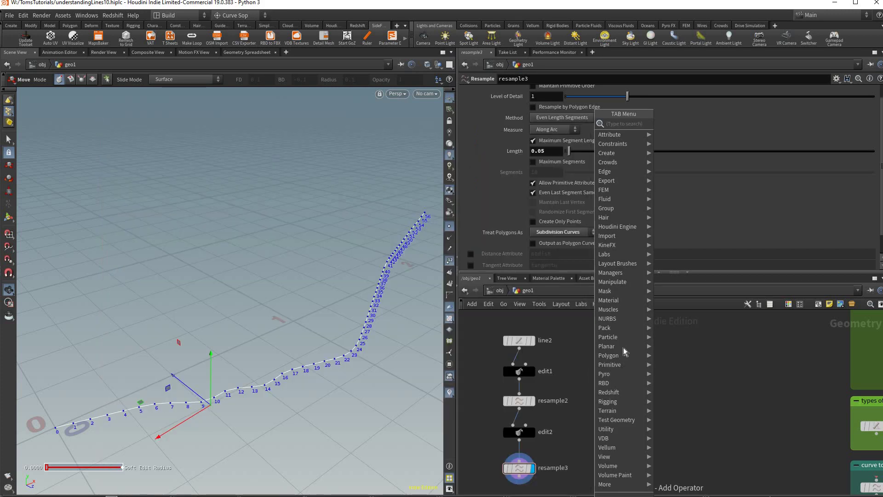
Place a Curve node as curve5, switch the viewport to Top view, and enter Draw mode
{"action": "left_click", "coordinate": [667, 342]}
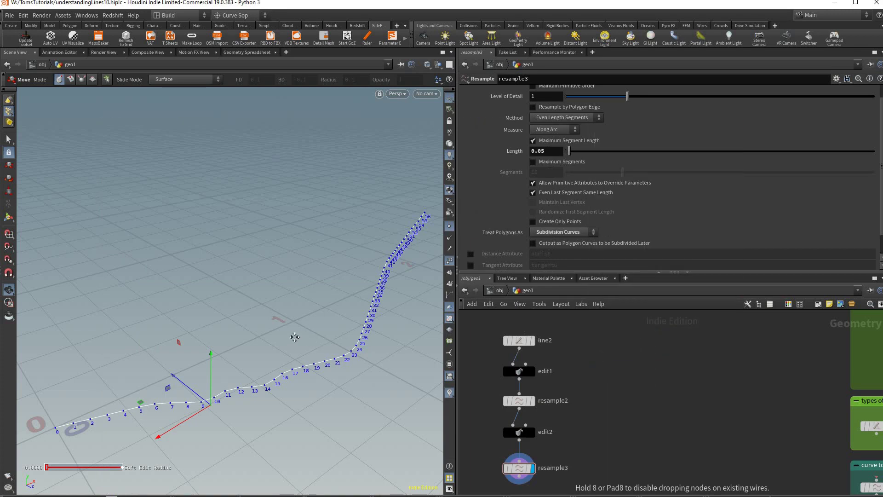
{"action": "left_click", "coordinate": [620, 340]}
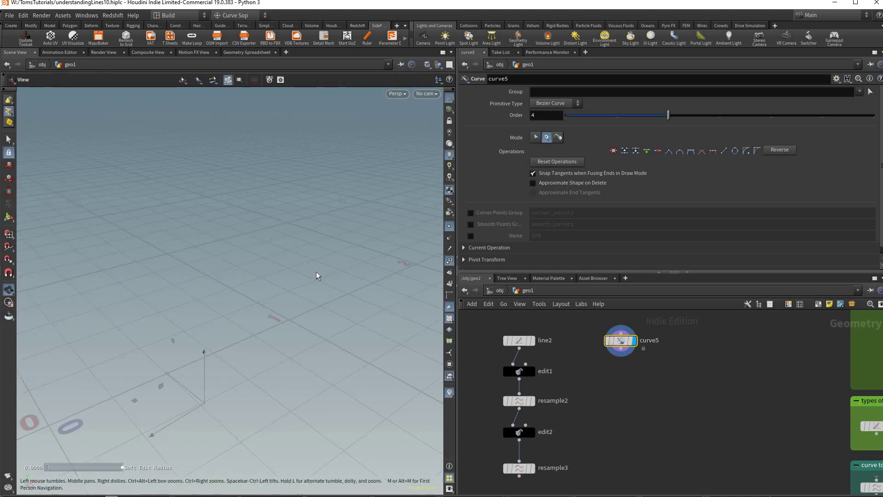
{"action": "key", "text": "Return"}
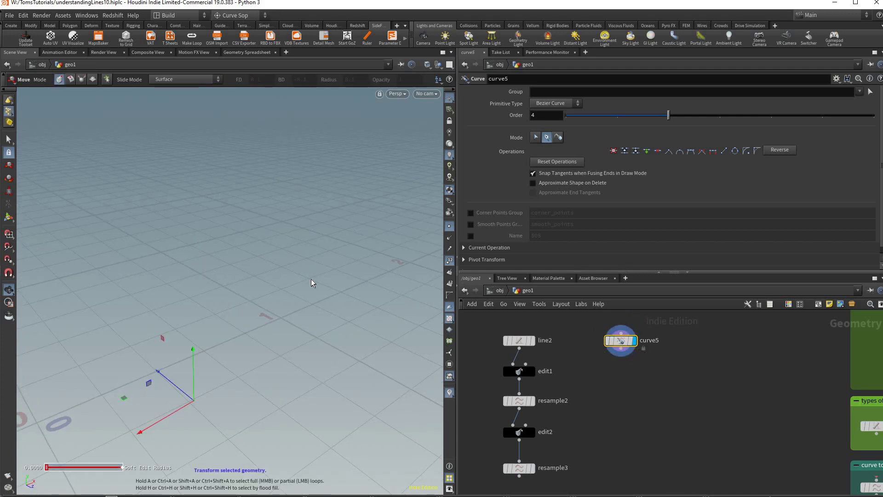
{"action": "key", "text": "Escape"}
{"action": "key", "text": "Return"}
{"action": "key", "text": "space+2"}
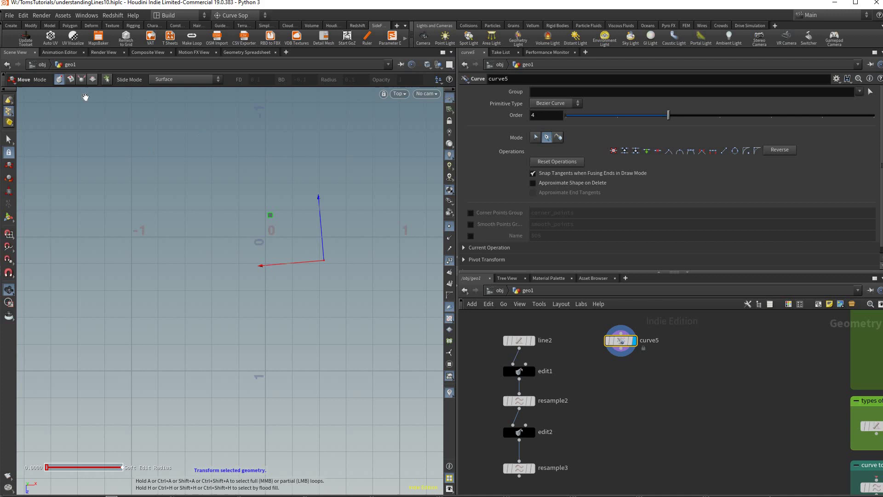
{"action": "key", "text": "Escape"}
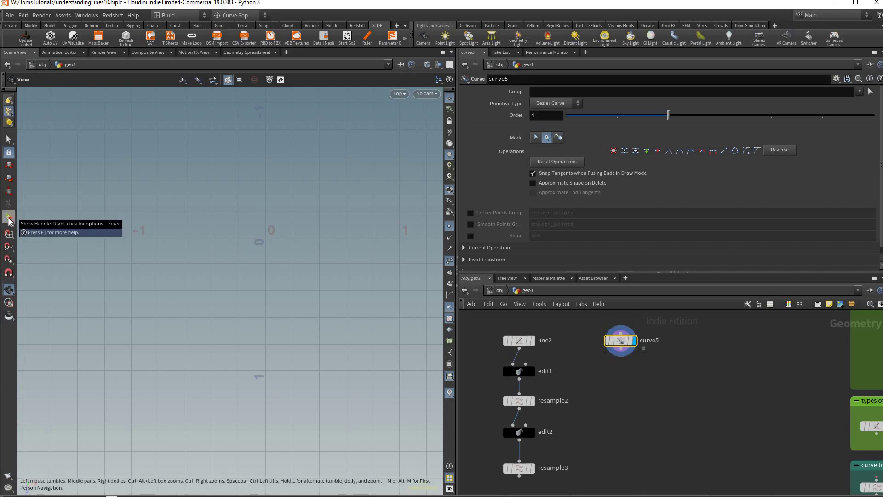
{"action": "key", "text": "Return"}
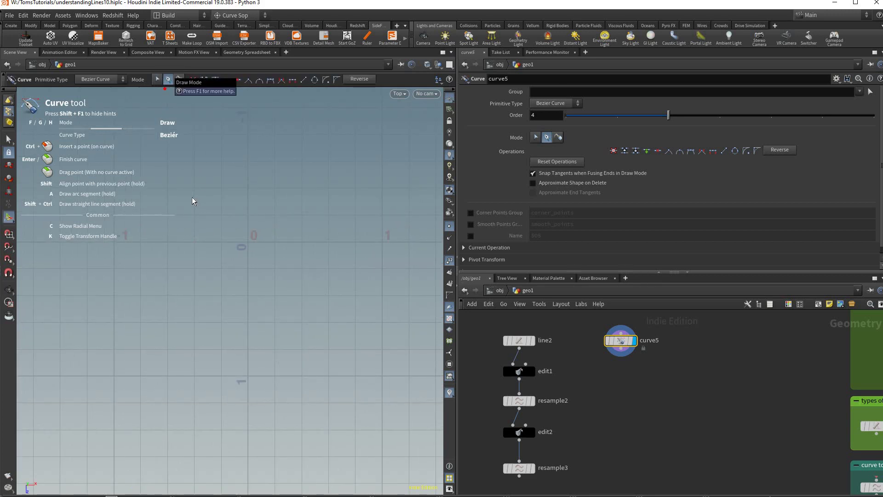
Draw curve5 with corner points at upper left and smooth points around the rest, then close it
{"action": "left_click", "coordinate": [192, 260]}
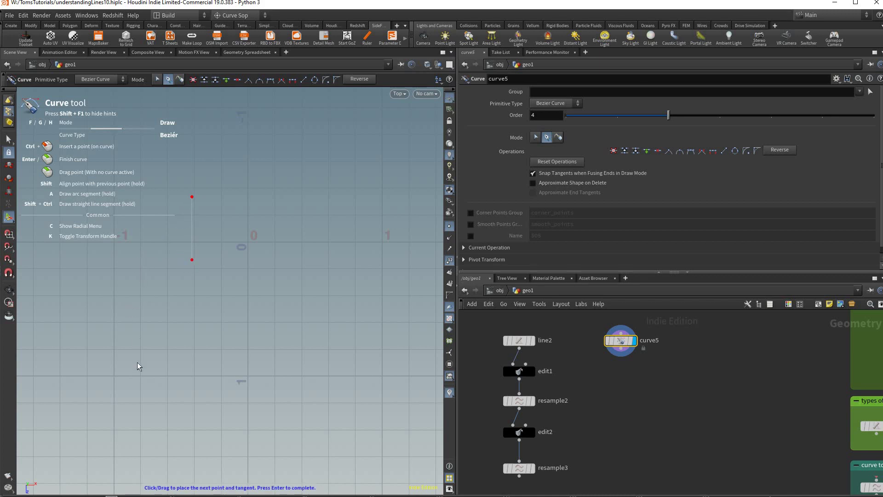
{"action": "left_click", "coordinate": [137, 259]}
{"action": "left_click", "coordinate": [130, 306]}
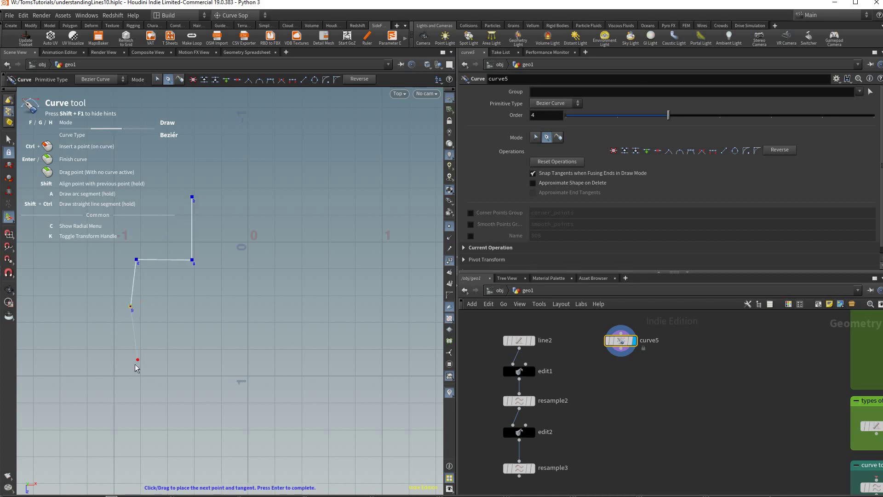
{"action": "left_click_drag", "start_coordinate": [134, 362], "coordinate": [236, 390]}
{"action": "left_click_drag", "start_coordinate": [328, 374], "coordinate": [341, 362]}
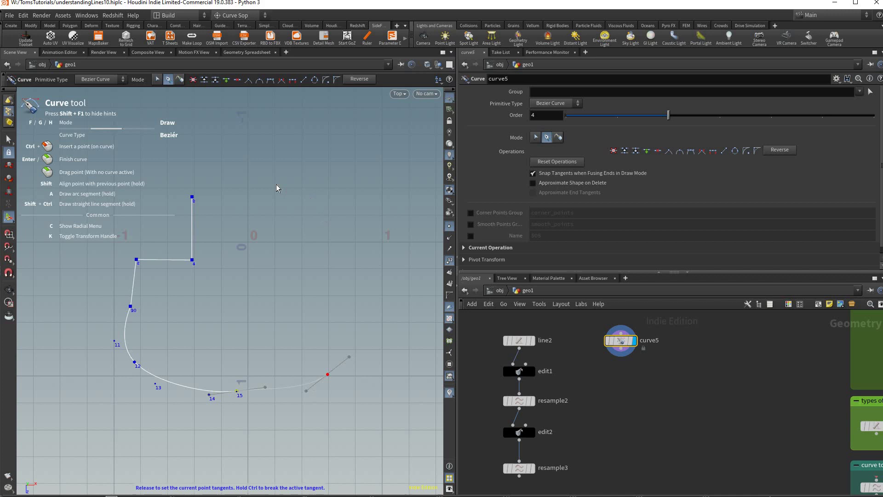
{"action": "left_click_drag", "start_coordinate": [361, 289], "coordinate": [355, 278]}
{"action": "left_click_drag", "start_coordinate": [341, 230], "coordinate": [330, 221]}
{"action": "left_click", "coordinate": [292, 188]}
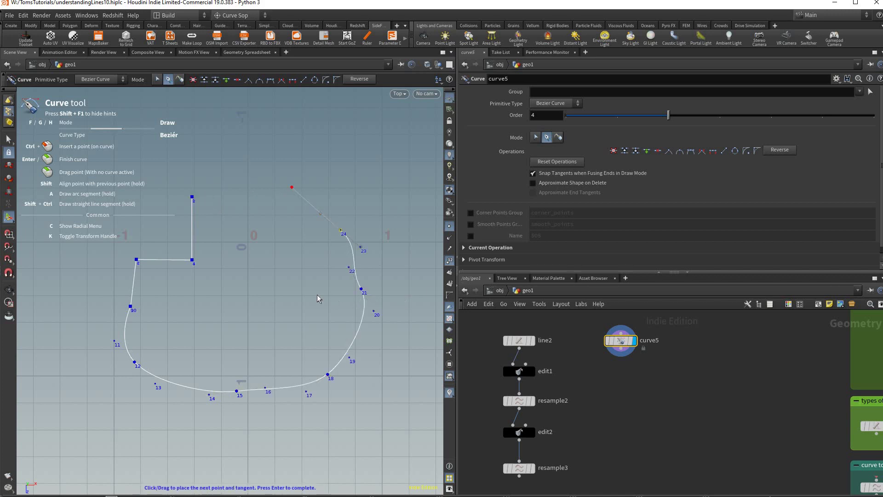
{"action": "key", "text": "Return"}
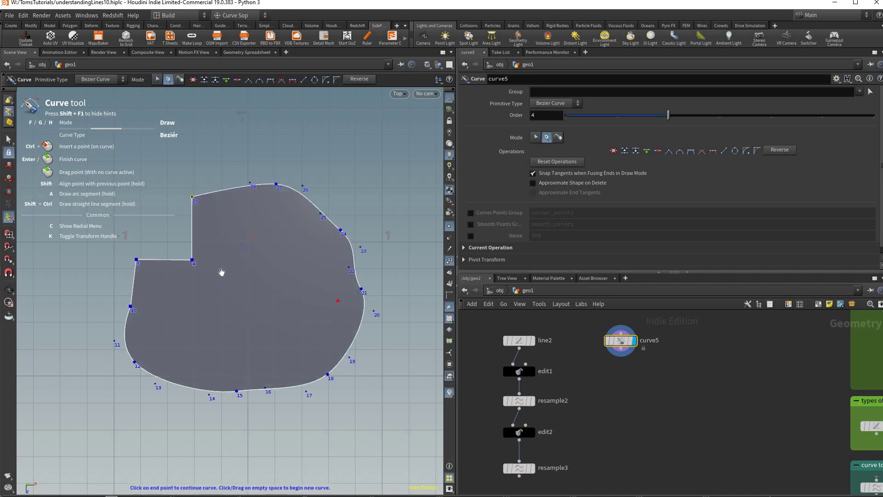
{"action": "middle_click_drag", "start_coordinate": [158, 154], "coordinate": [196, 158]}
{"action": "scroll", "coordinate": [159, 83], "scroll_direction": "up", "scroll_amount": 3}
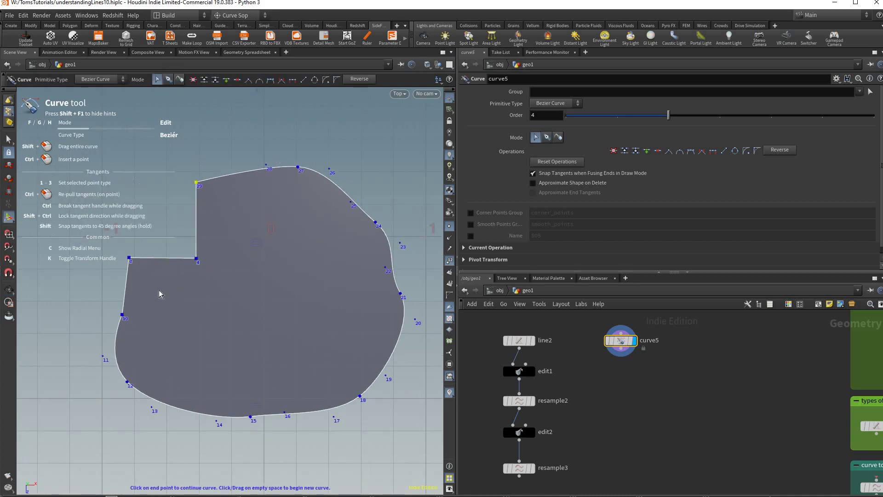
Select the three upper-left corner points and apply Create Rounded Corners, enlarging the rounding radius
{"action": "middle_click_drag", "start_coordinate": [245, 302], "coordinate": [309, 304]}
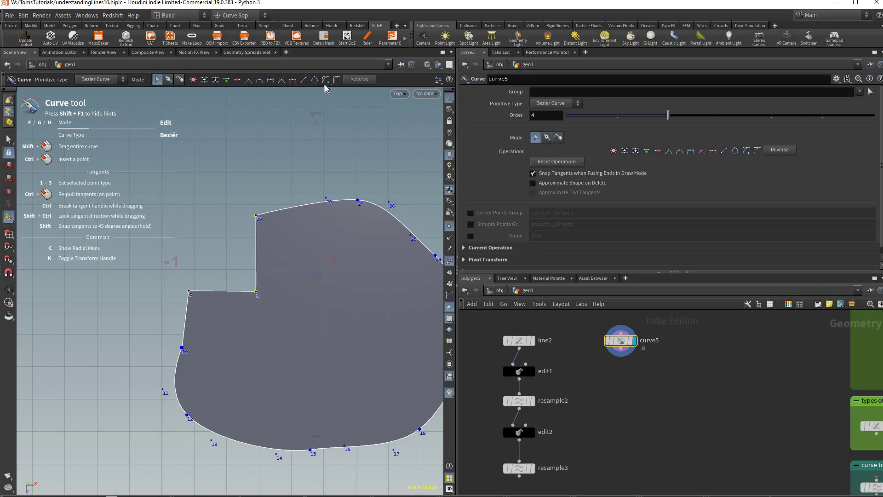
{"action": "key", "text": "r"}
{"action": "left_click_drag", "start_coordinate": [277, 227], "coordinate": [234, 226]}
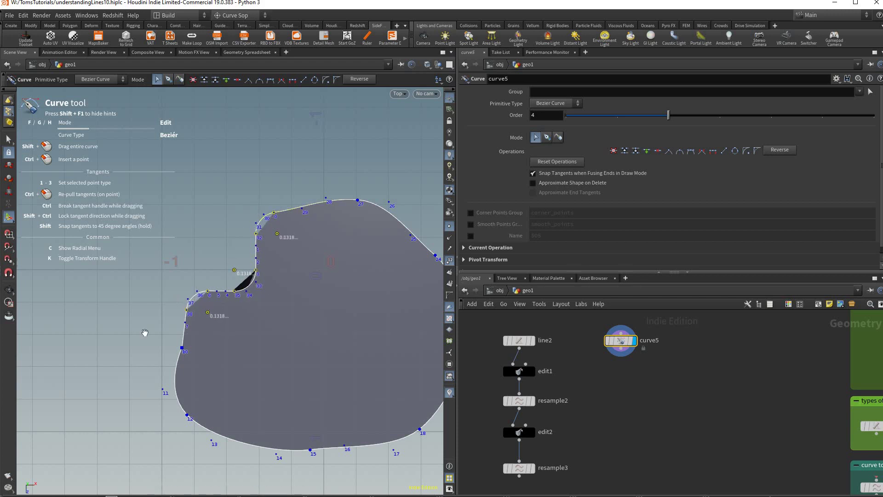
{"action": "middle_click_drag", "start_coordinate": [288, 300], "coordinate": [229, 236]}
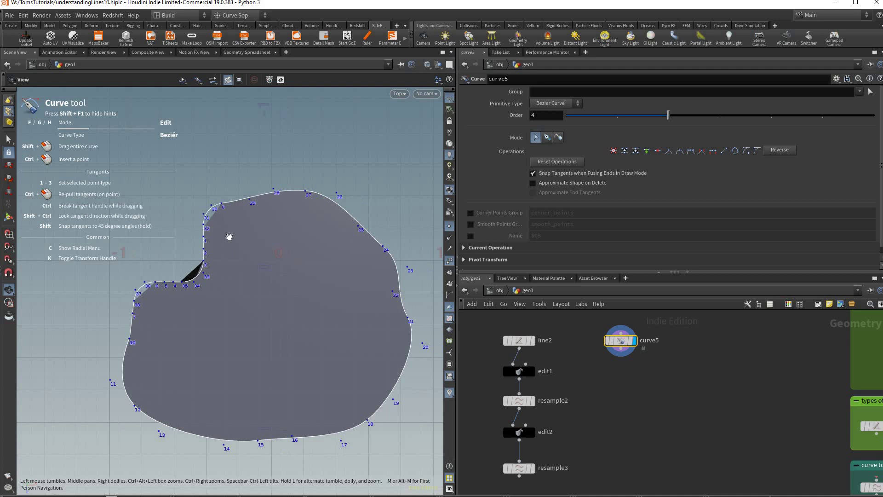
{"action": "middle_click_drag", "start_coordinate": [192, 278], "coordinate": [177, 283]}
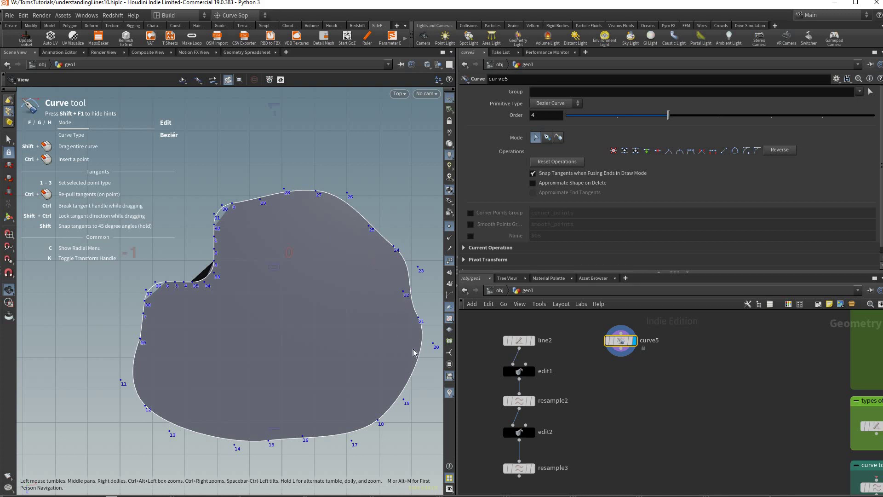
{"action": "middle_click_drag", "start_coordinate": [262, 430], "coordinate": [236, 430]}
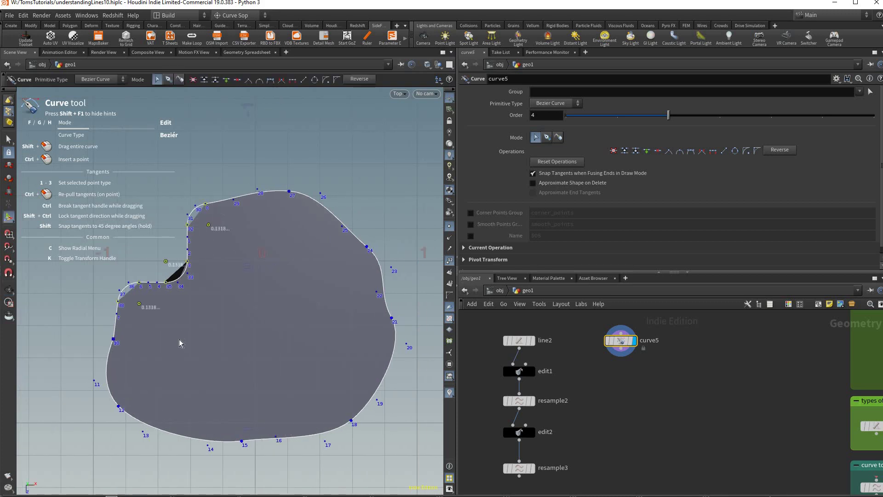
{"action": "middle_click_drag", "start_coordinate": [237, 158], "coordinate": [250, 162]}
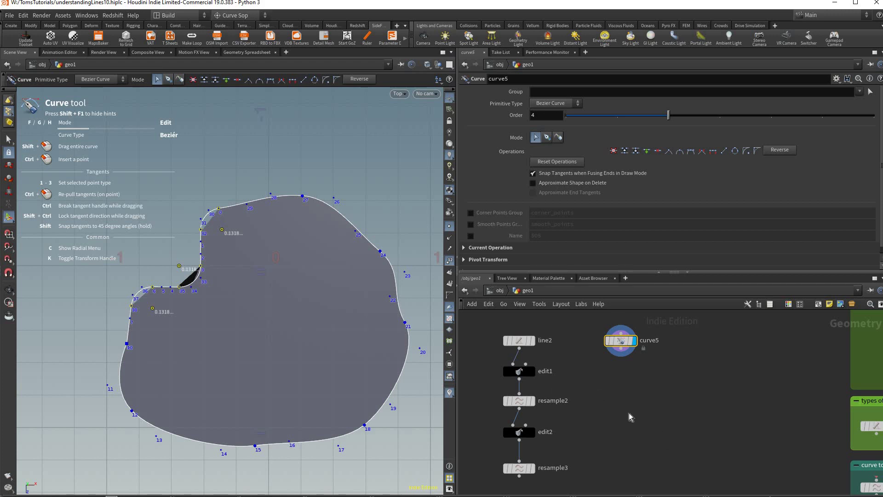
{"action": "middle_click_drag", "start_coordinate": [834, 421], "coordinate": [551, 340]}
{"action": "scroll", "coordinate": [846, 422], "scroll_direction": "up", "scroll_amount": 2}
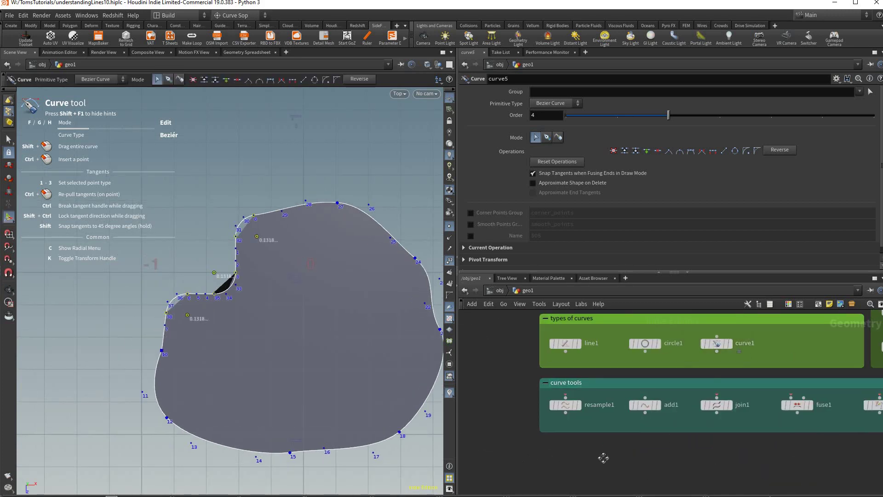
{"action": "scroll", "coordinate": [640, 410], "scroll_direction": "down", "scroll_amount": 5}
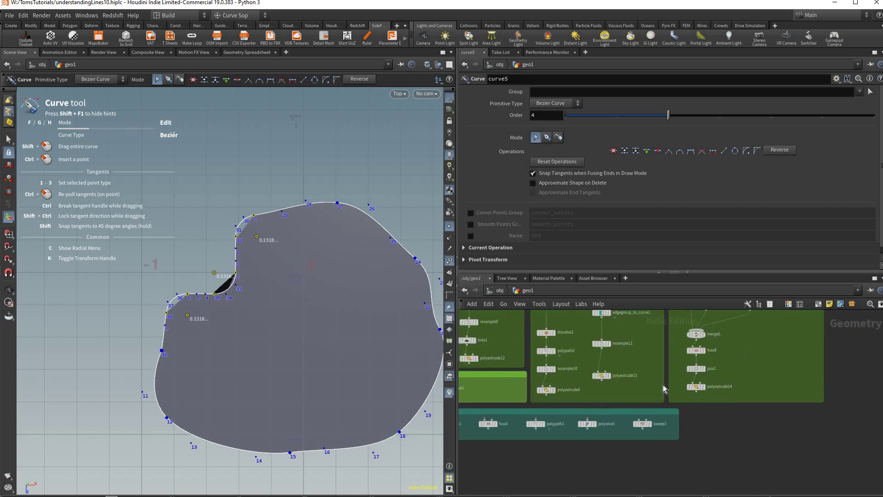
Add a Test Geometry: Rubber Toy node, testgeometry_rubbertoy1, beside curve5
{"action": "key", "text": "f"}
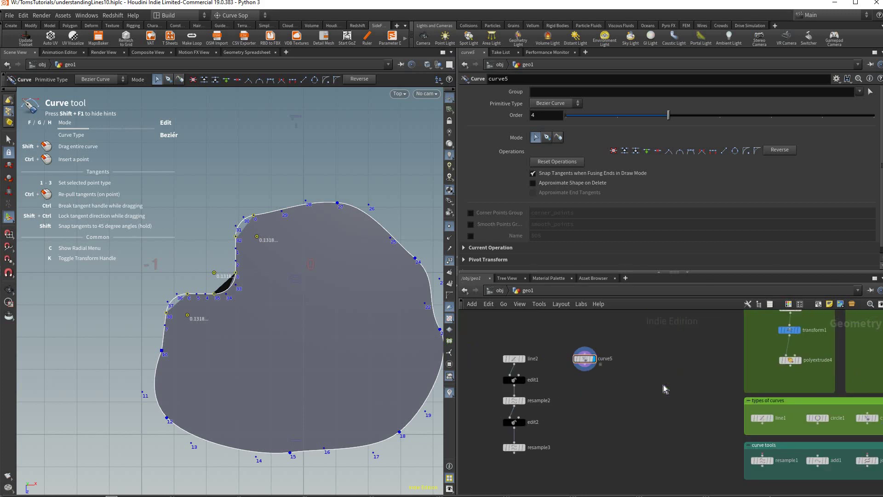
{"action": "key", "text": "Tab"}
{"action": "type", "text": "test"}
{"action": "key", "text": "Down"}
{"action": "key", "text": "Down"}
{"action": "key", "text": "Down"}
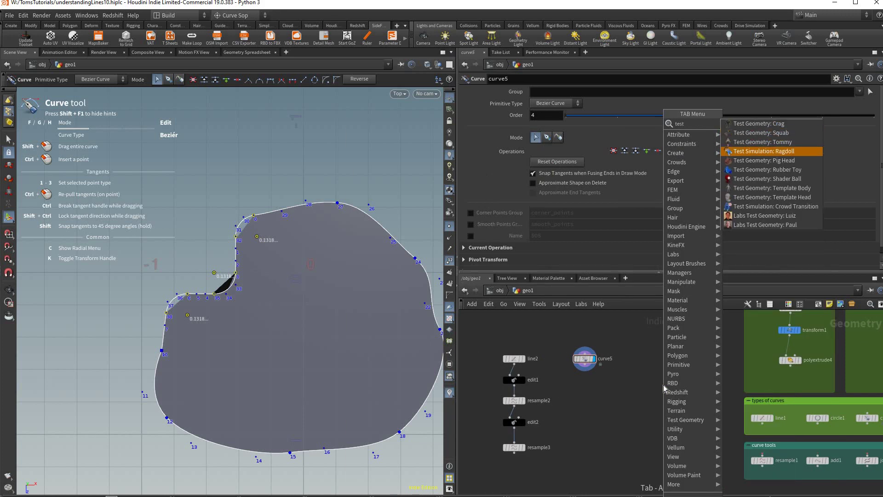
{"action": "key", "text": "Down"}
{"action": "key", "text": "Down"}
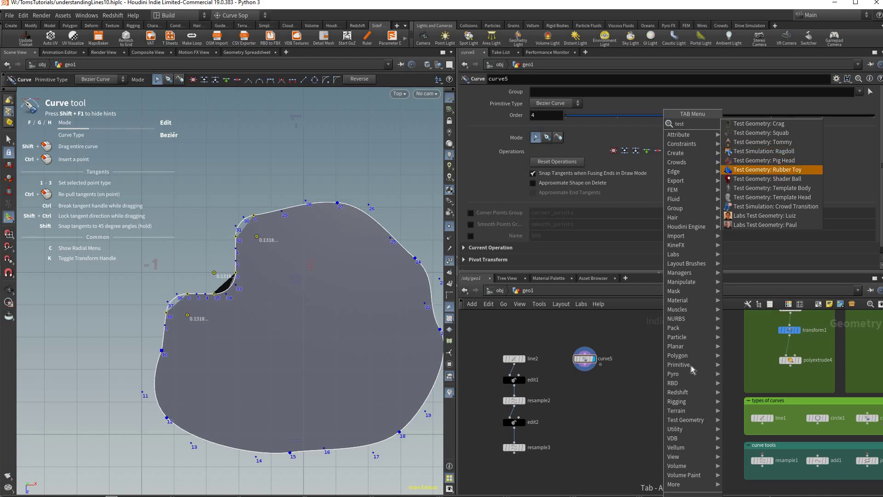
{"action": "key", "text": "Up"}
{"action": "key", "text": "Up"}
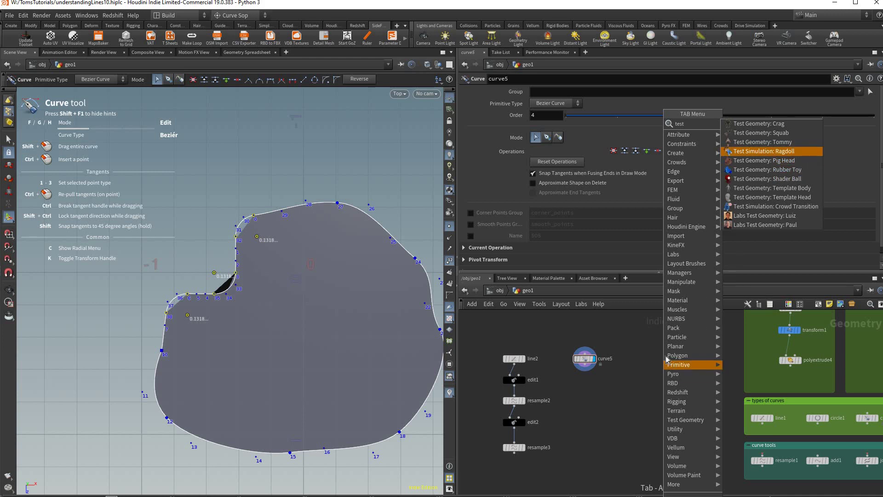
{"action": "key", "text": "Up"}
{"action": "key", "text": "Up"}
{"action": "key", "text": "Up"}
{"action": "key", "text": "Up"}
{"action": "key", "text": "Down"}
{"action": "key", "text": "Down"}
{"action": "key", "text": "Down"}
{"action": "key", "text": "Down"}
{"action": "key", "text": "Down"}
{"action": "key", "text": "Down"}
{"action": "key", "text": "Return"}
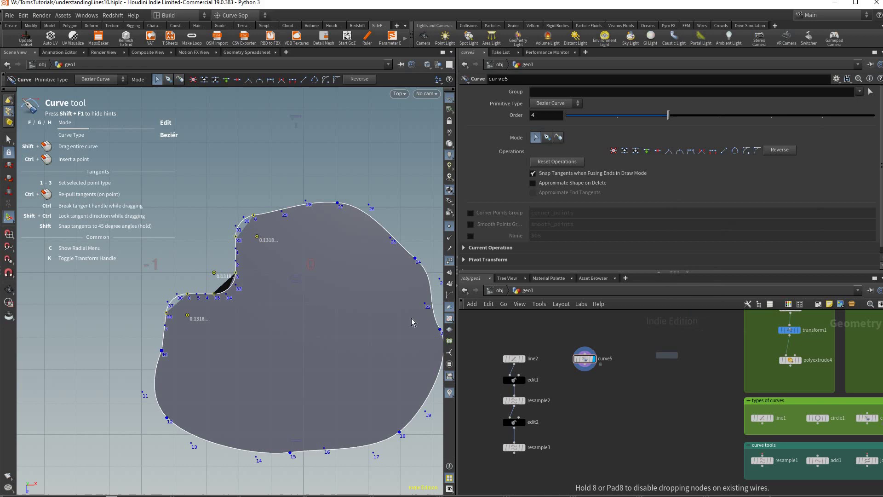
{"action": "left_click", "coordinate": [691, 352]}
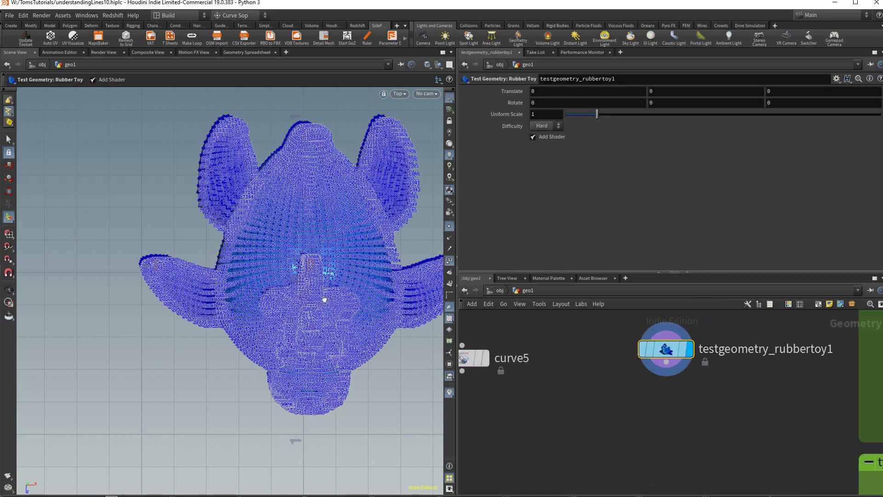
Orbit the perspective view close around the rubber toy and turn on its handles
{"action": "key", "text": "Escape"}
{"action": "left_click_drag", "start_coordinate": [252, 315], "coordinate": [10, 220]}
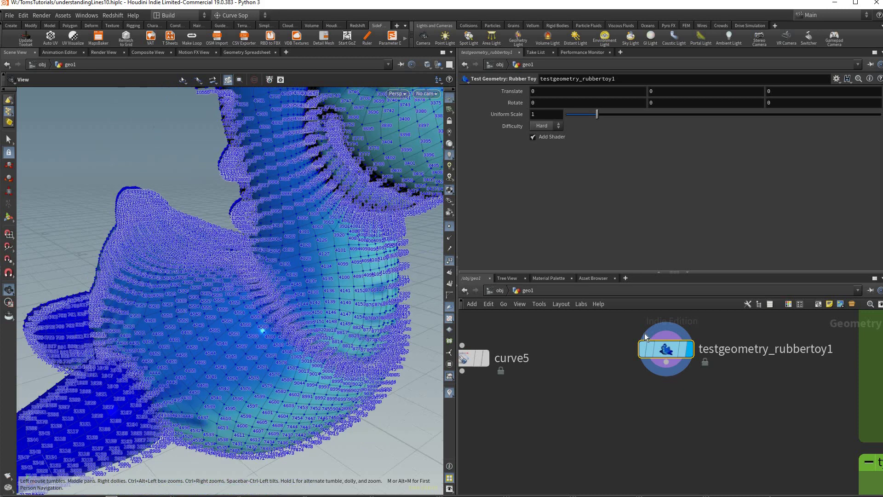
{"action": "left_click", "coordinate": [9, 218]}
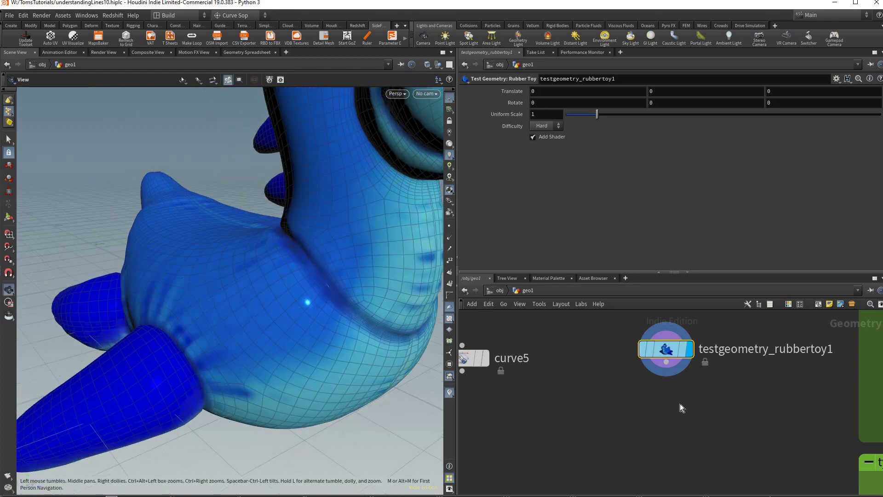
Add a Group node below the rubber toy with Group Type set to Edges, discarding a mistaken PolyReduce
{"action": "key", "text": "Tab"}
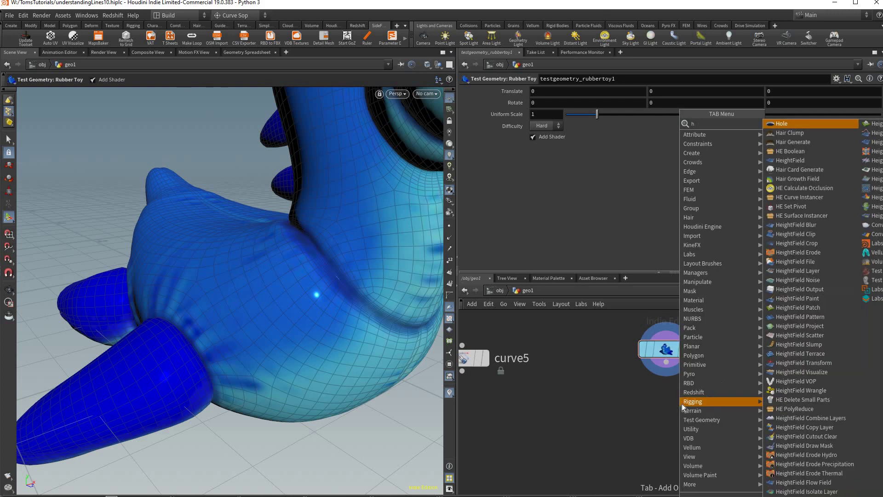
{"action": "left_click", "coordinate": [673, 407]}
{"action": "left_click", "coordinate": [666, 407]}
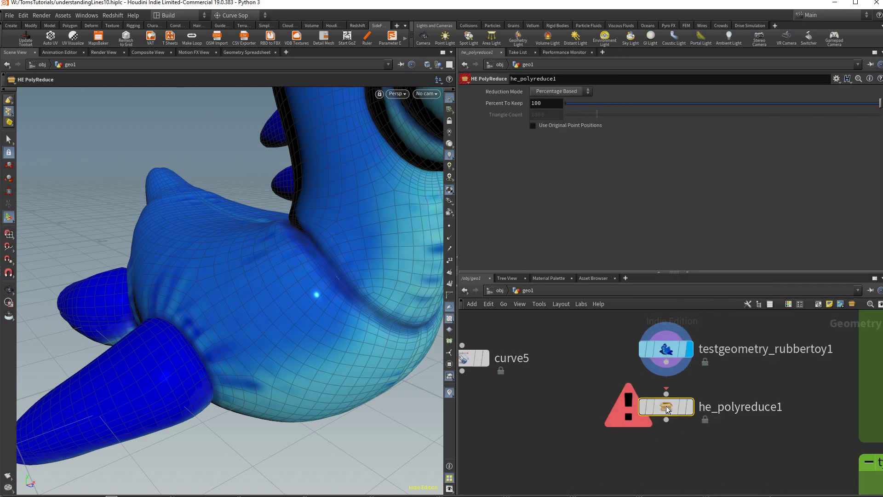
{"action": "key", "text": "Delete"}
{"action": "key", "text": "Tab"}
{"action": "mouse_move", "coordinate": [680, 391]}
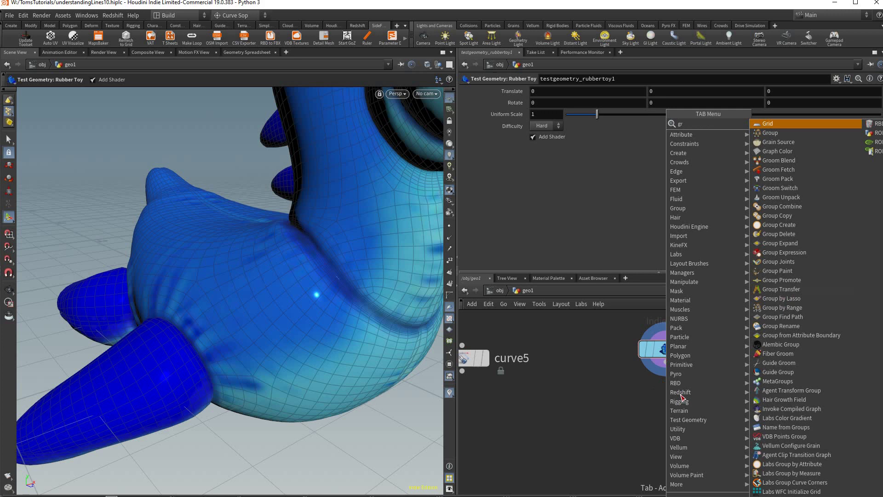
{"action": "left_click", "coordinate": [782, 405]}
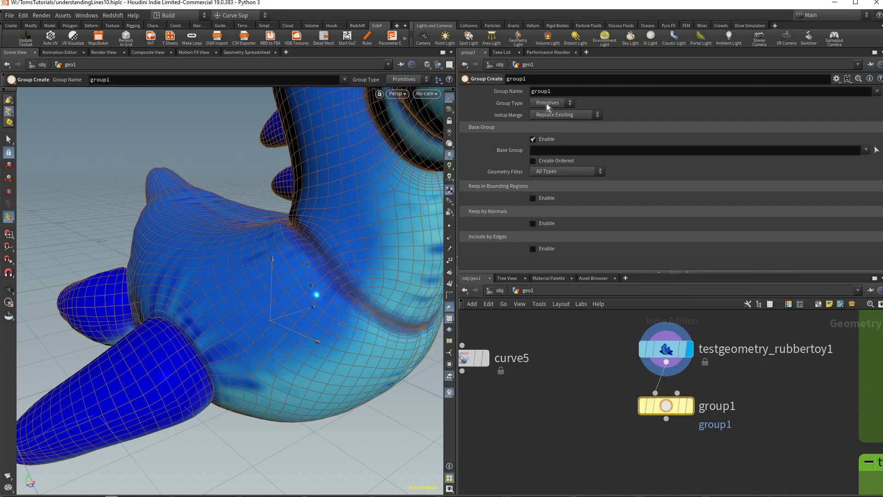
{"action": "left_click", "coordinate": [552, 102]}
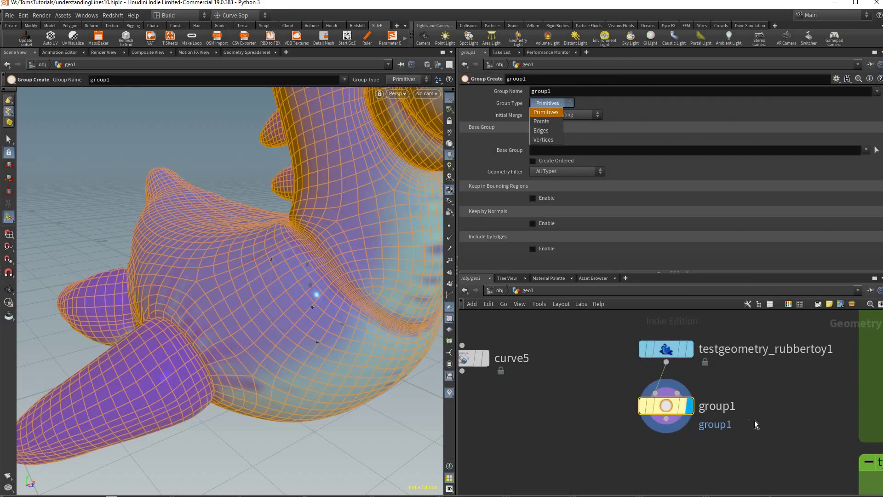
{"action": "left_click", "coordinate": [542, 131]}
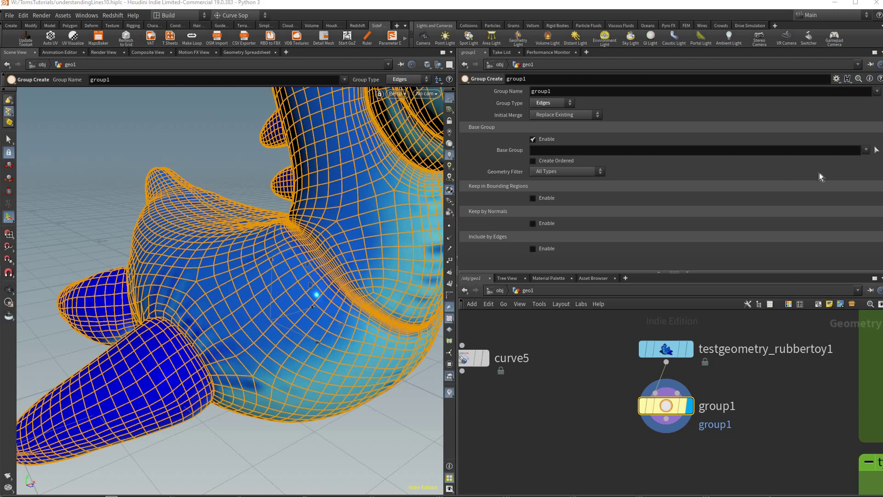
Pick a closed loop of edges across the toy's belly as the base group
{"action": "left_click", "coordinate": [875, 151]}
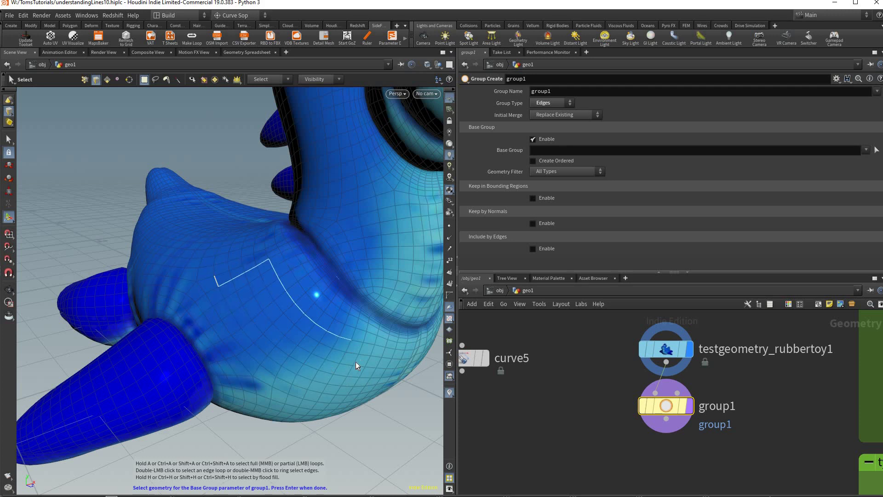
{"action": "left_click", "coordinate": [326, 382]}
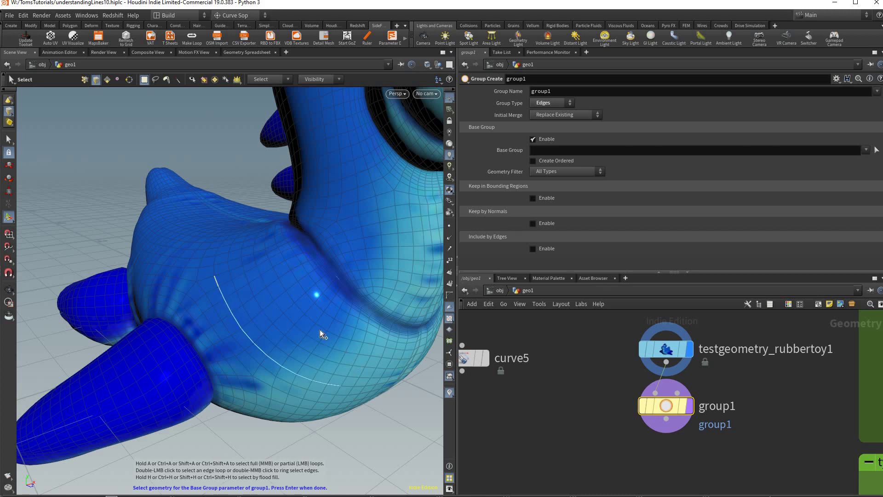
{"action": "left_click", "coordinate": [318, 274]}
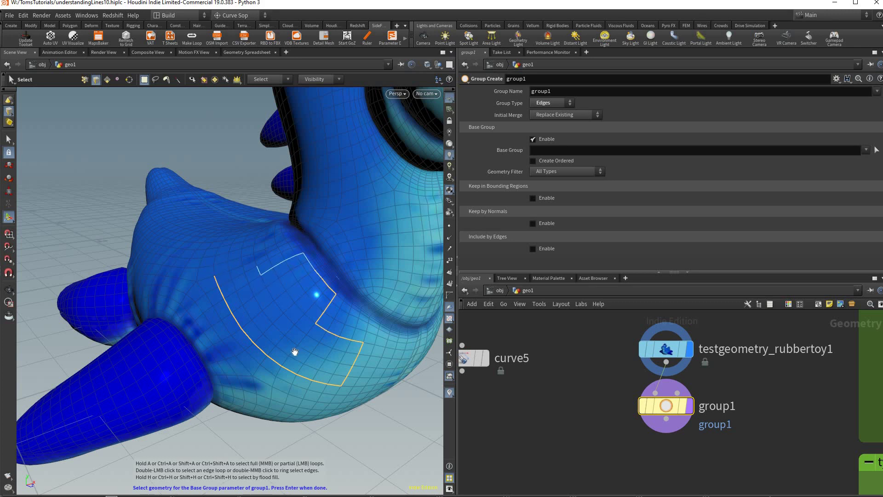
{"action": "left_click", "coordinate": [256, 354]}
{"action": "left_click", "coordinate": [248, 356]}
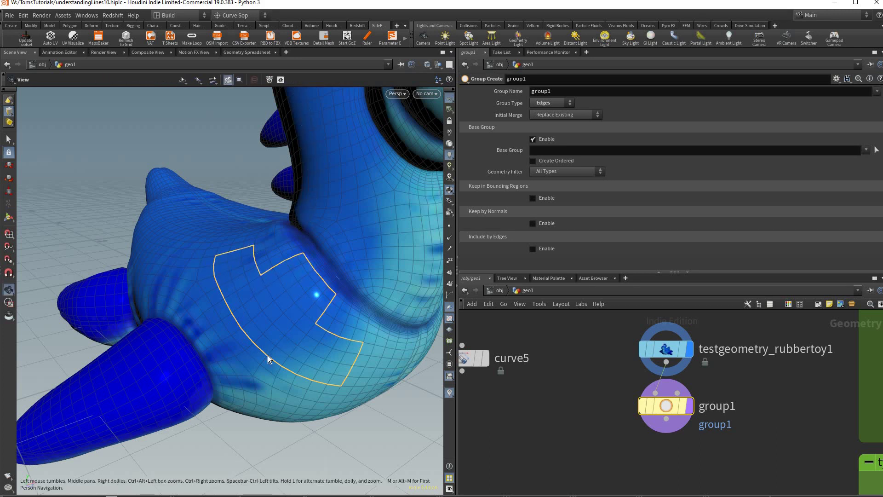
{"action": "left_click_drag", "start_coordinate": [267, 355], "coordinate": [646, 414], "text": "alt"}
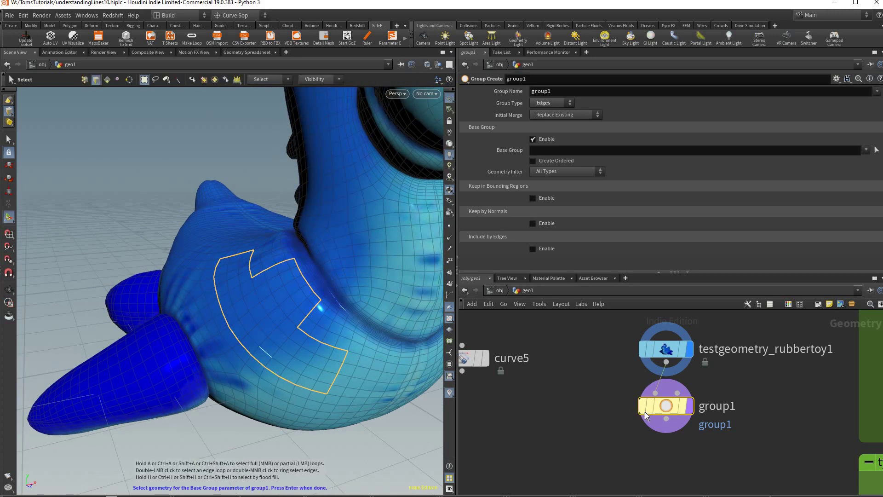
Accept the edges into group1 and add a Labs Edge Group To Curve node, edgegroup_to_curve2, below it
{"action": "key", "text": "Return"}
{"action": "key", "text": "Tab"}
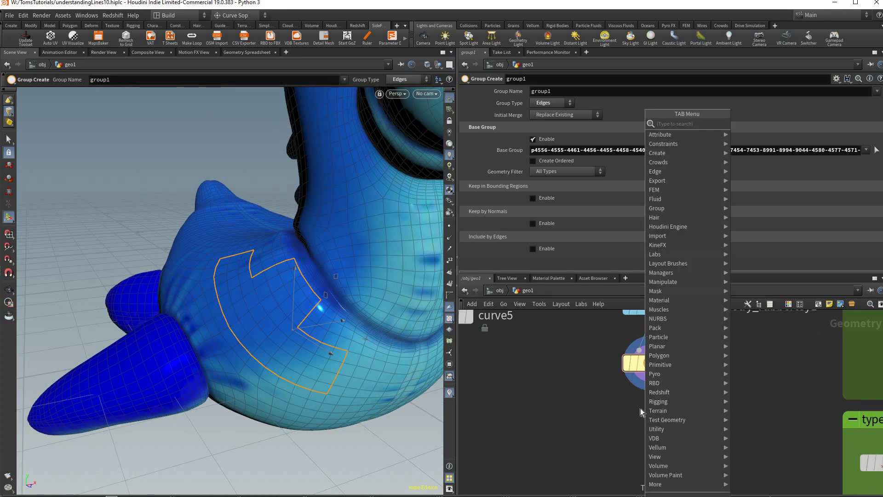
{"action": "type", "text": "labs"}
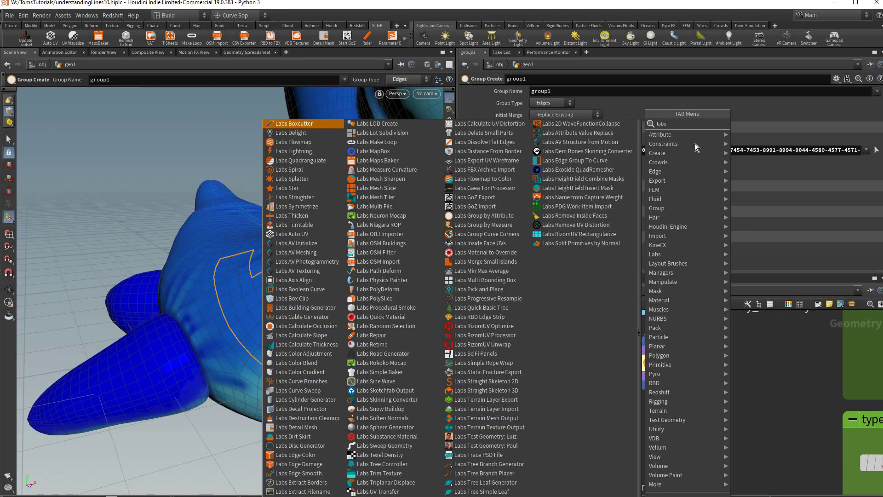
{"action": "type", "text": " ed"}
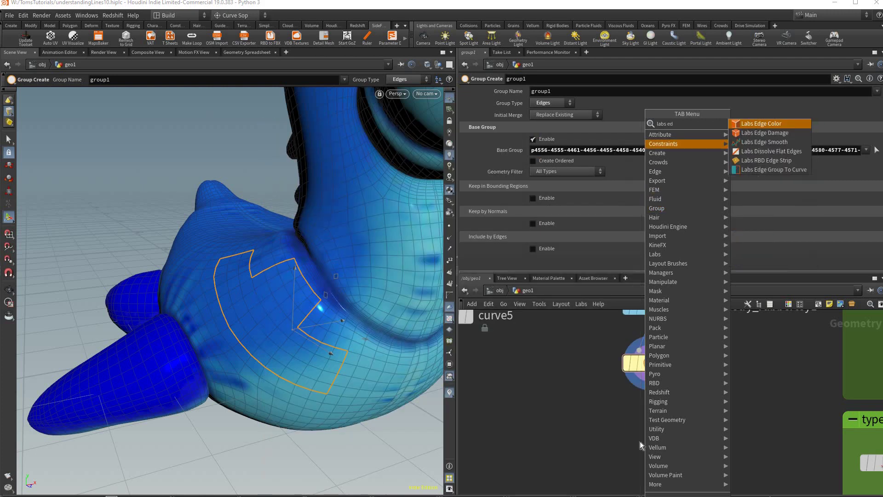
{"action": "key", "text": "Down"}
{"action": "key", "text": "Down"}
{"action": "key", "text": "Down"}
{"action": "key", "text": "Down"}
{"action": "key", "text": "Down"}
{"action": "key", "text": "Return"}
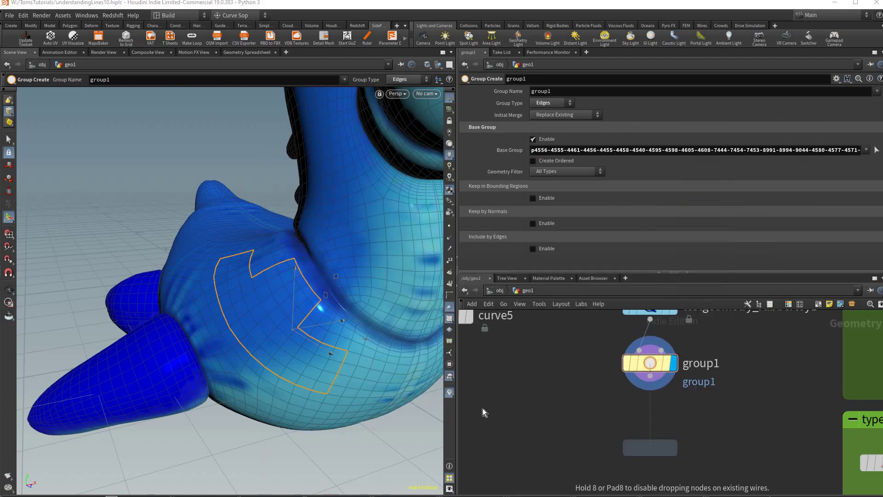
{"action": "left_click", "coordinate": [657, 427]}
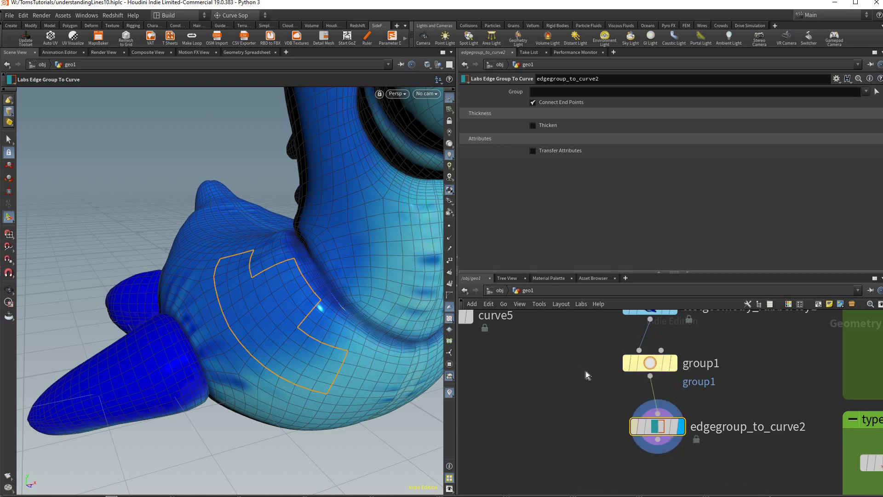
{"action": "middle_click_drag", "start_coordinate": [586, 370], "coordinate": [509, 323]}
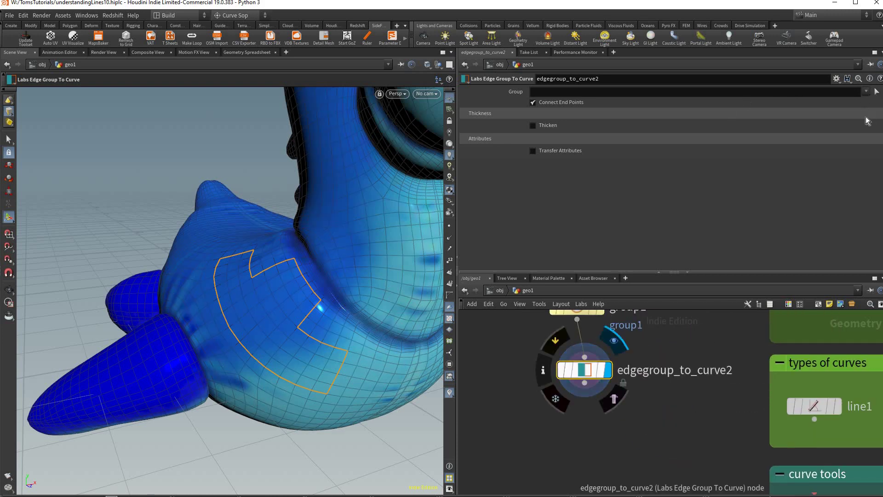
{"action": "left_click_drag", "start_coordinate": [589, 370], "coordinate": [575, 368]}
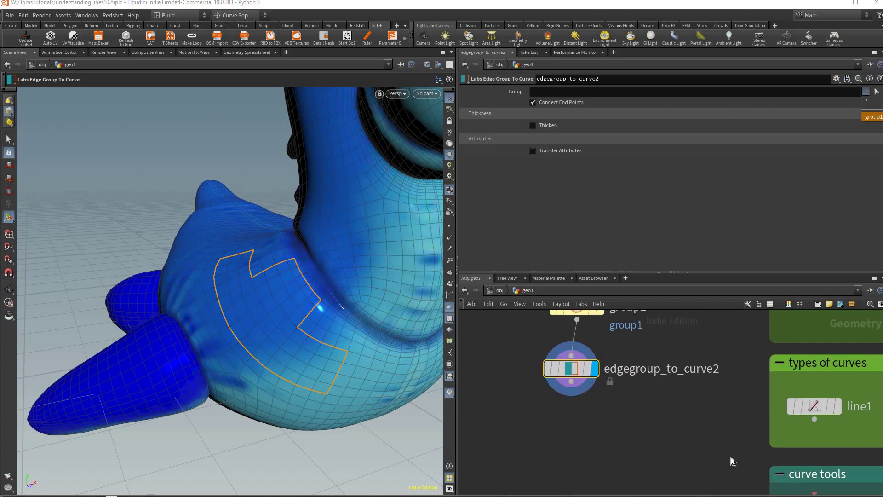
Set edgegroup_to_curve2's Group parameter to group1
{"action": "left_click", "coordinate": [872, 116]}
{"action": "scroll", "coordinate": [643, 444], "scroll_direction": "down", "scroll_amount": 2}
{"action": "scroll", "coordinate": [671, 443], "scroll_direction": "right", "scroll_amount": 10}
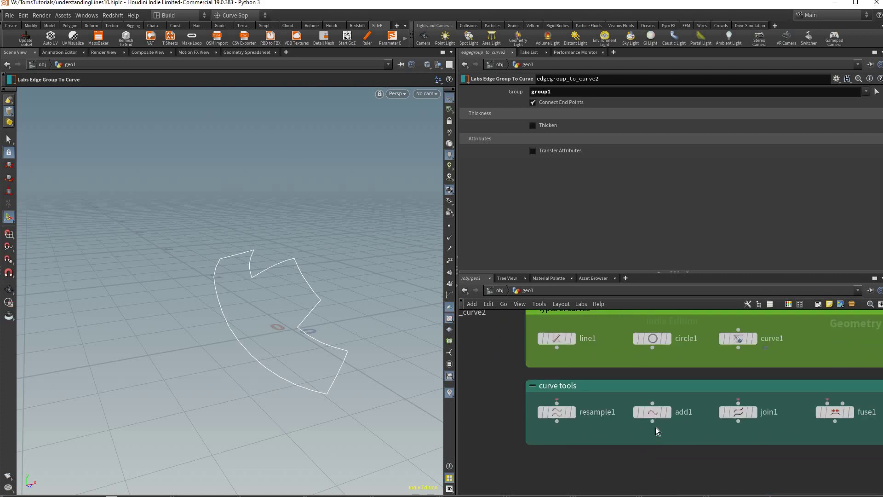
{"action": "scroll", "coordinate": [725, 423], "scroll_direction": "right", "scroll_amount": 5}
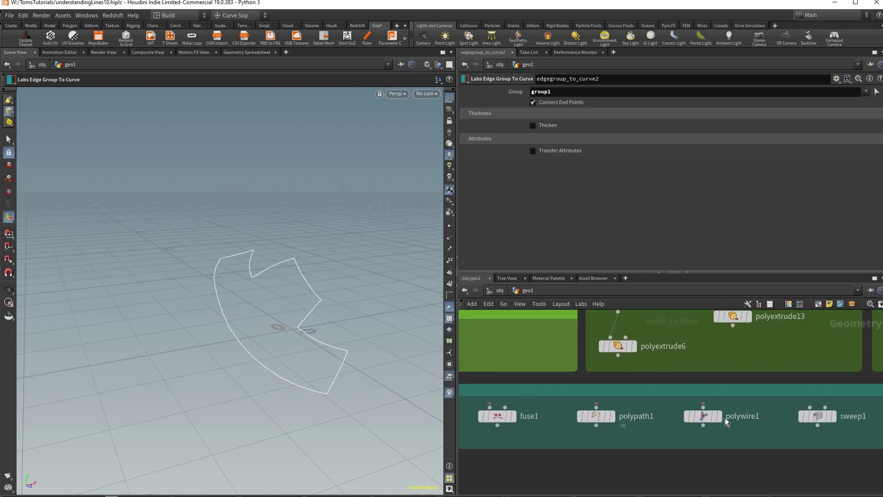
{"action": "scroll", "coordinate": [725, 424], "scroll_direction": "right", "scroll_amount": 5}
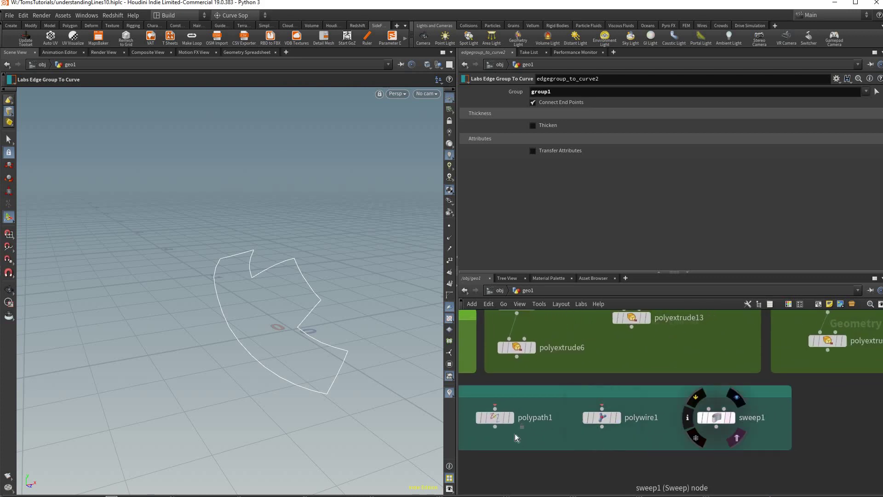
{"action": "scroll", "coordinate": [682, 399], "scroll_direction": "left", "scroll_amount": 10}
{"action": "scroll", "coordinate": [672, 419], "scroll_direction": "down", "scroll_amount": 3}
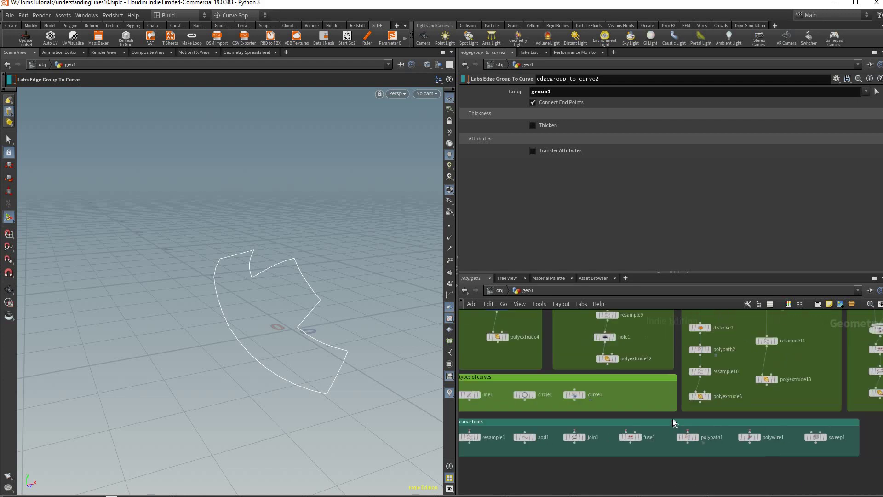
Add a PolyWire node, polywire2, under edgegroup_to_curve2
{"action": "key", "text": "f"}
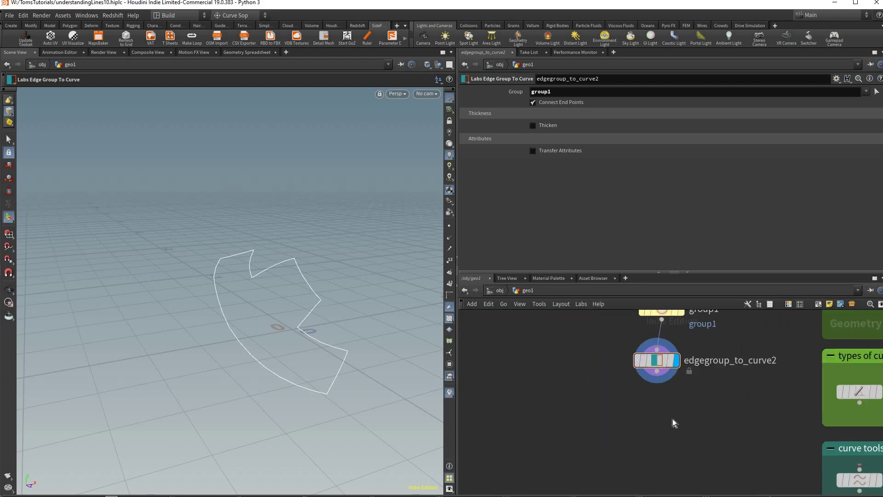
{"action": "key", "text": "Tab"}
{"action": "type", "text": "po"}
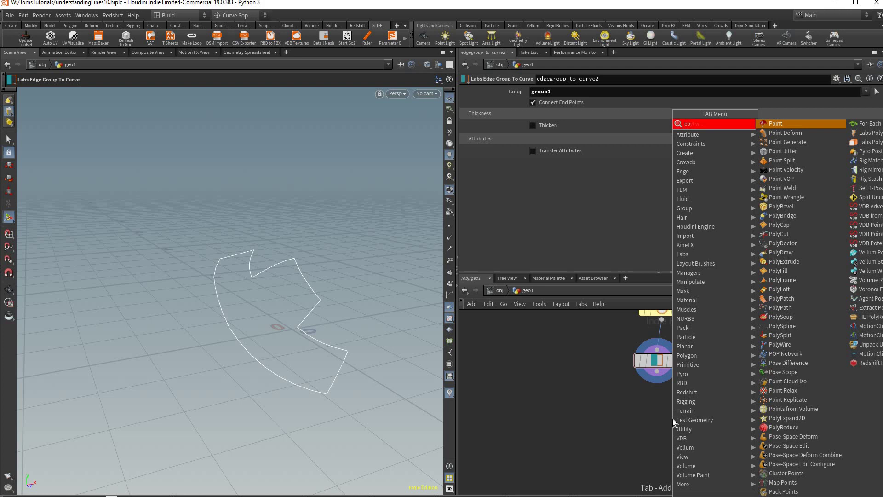
{"action": "type", "text": "lywire"}
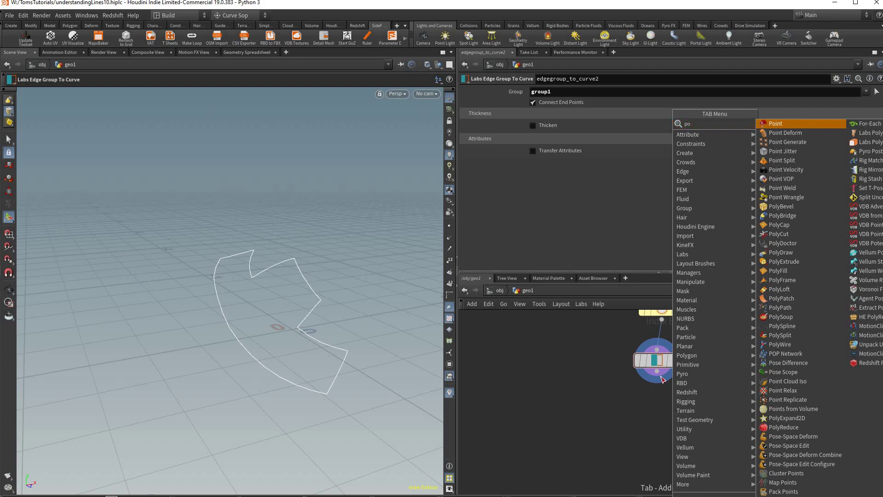
{"action": "key", "text": "Return"}
{"action": "left_click", "coordinate": [672, 418]}
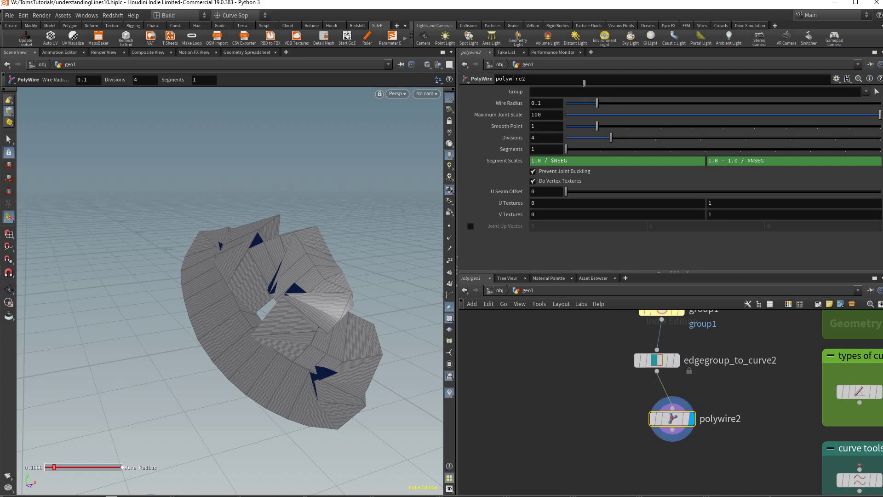
Give polywire2 12 divisions and a 0.015 wire radius, then inspect the thin tube
{"action": "type", "text": "12"}
{"action": "key", "text": "Return"}
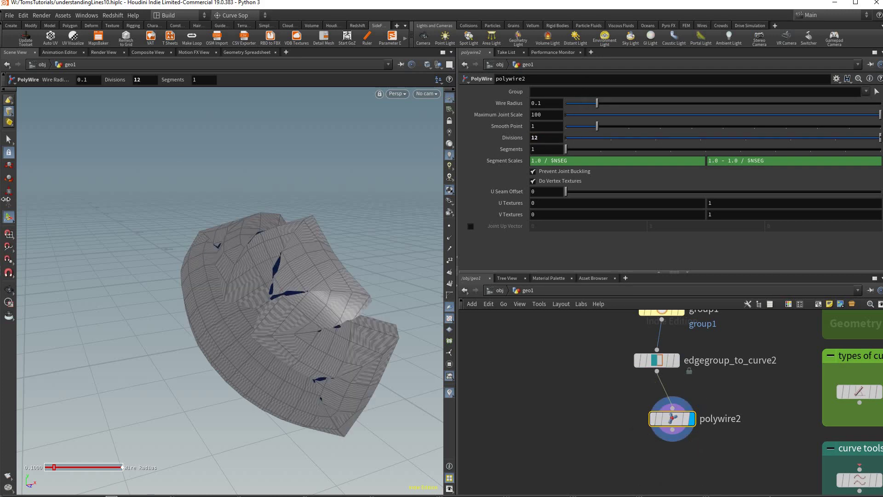
{"action": "middle_click_drag", "start_coordinate": [547, 103], "coordinate": [186, 342]}
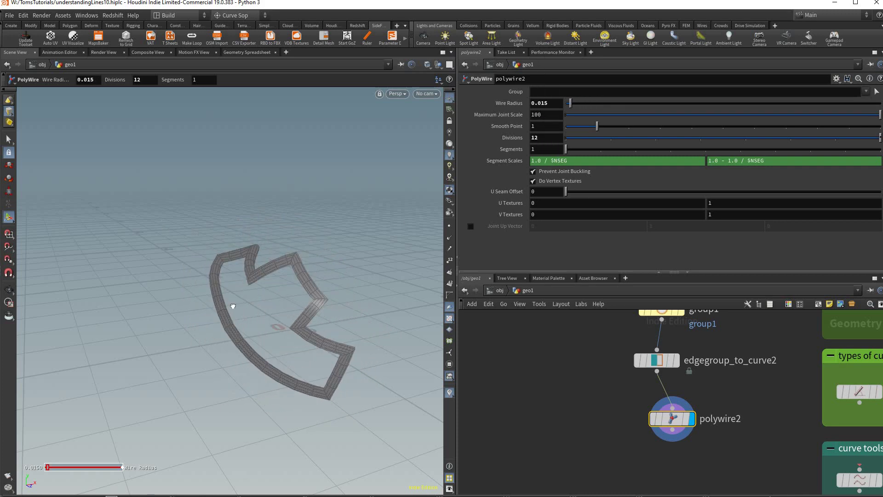
{"action": "key", "text": "Escape"}
{"action": "left_click_drag", "start_coordinate": [231, 305], "coordinate": [405, 350]}
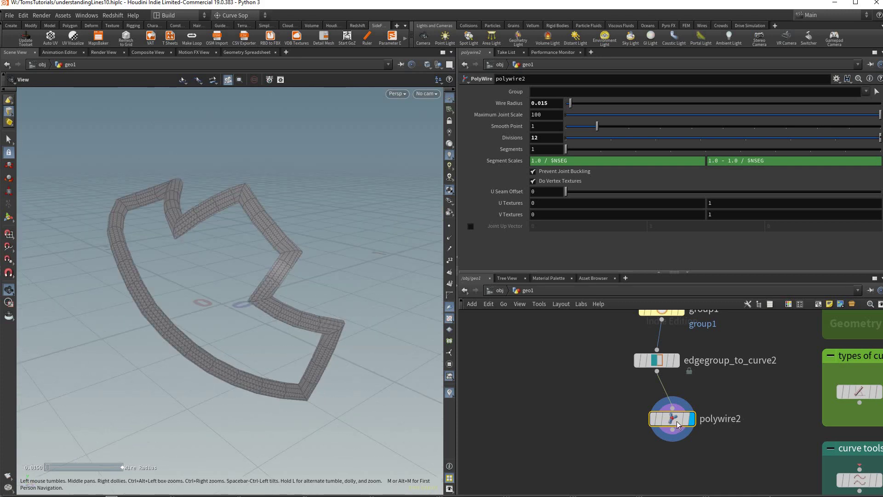
{"action": "key", "text": "Return"}
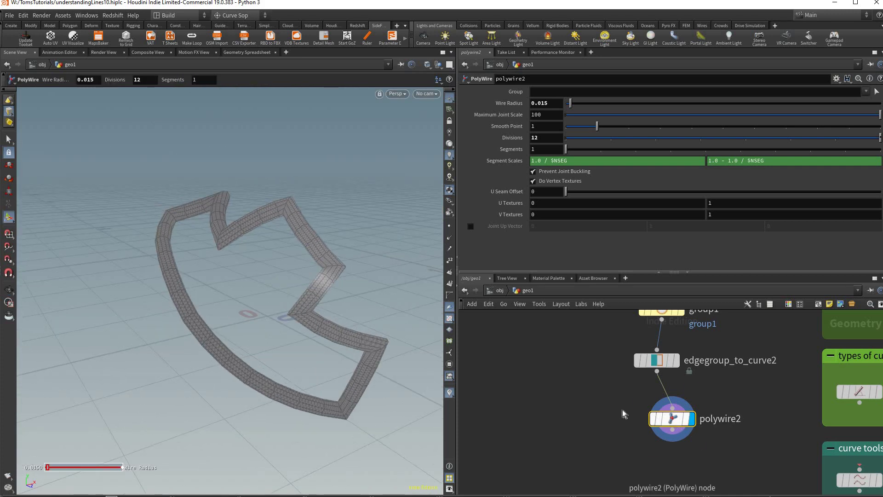
Add a Sweep node, sweep2, wired from edgegroup_to_curve2 and set as the displayed node
{"action": "key", "text": "Tab"}
{"action": "type", "text": "s"}
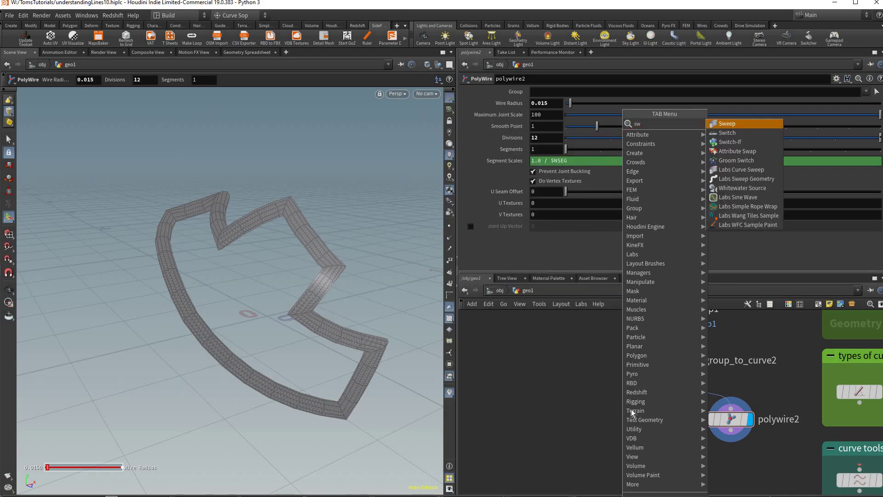
{"action": "type", "text": "weep"}
{"action": "key", "text": "Return"}
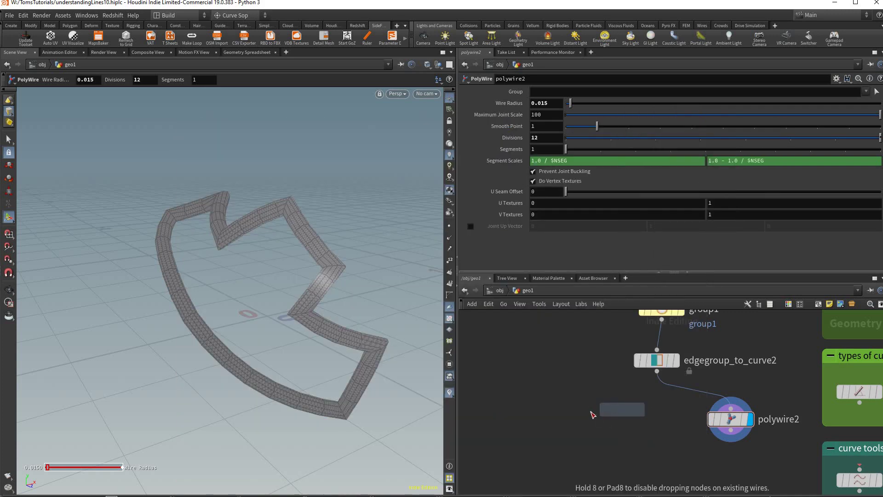
{"action": "left_click", "coordinate": [593, 415]}
{"action": "scroll", "coordinate": [602, 418], "scroll_direction": "up", "scroll_amount": 3}
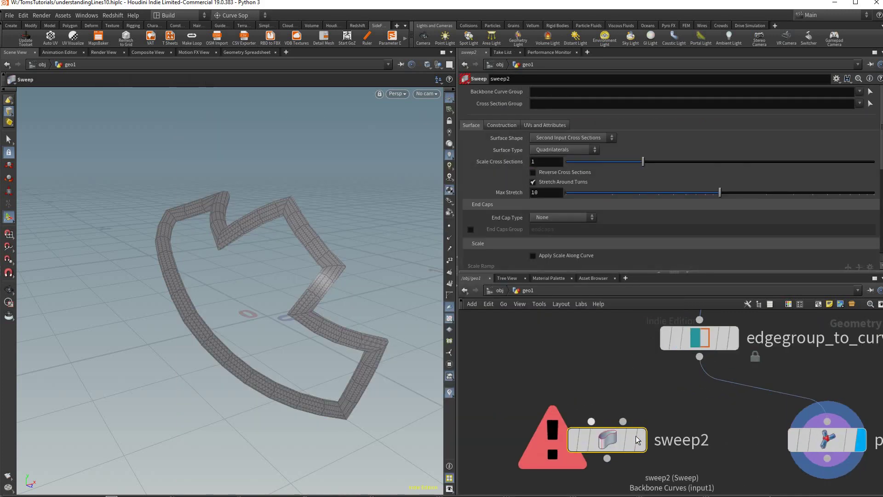
{"action": "left_click", "coordinate": [584, 412]}
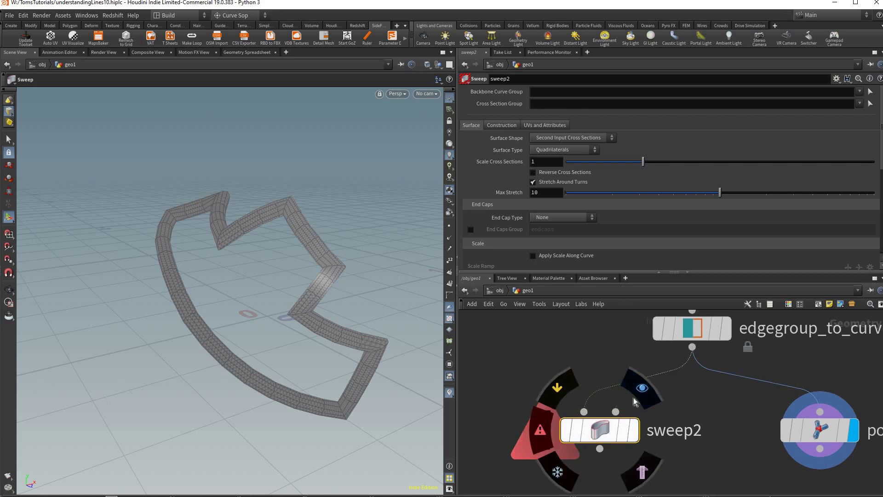
{"action": "left_click", "coordinate": [636, 398]}
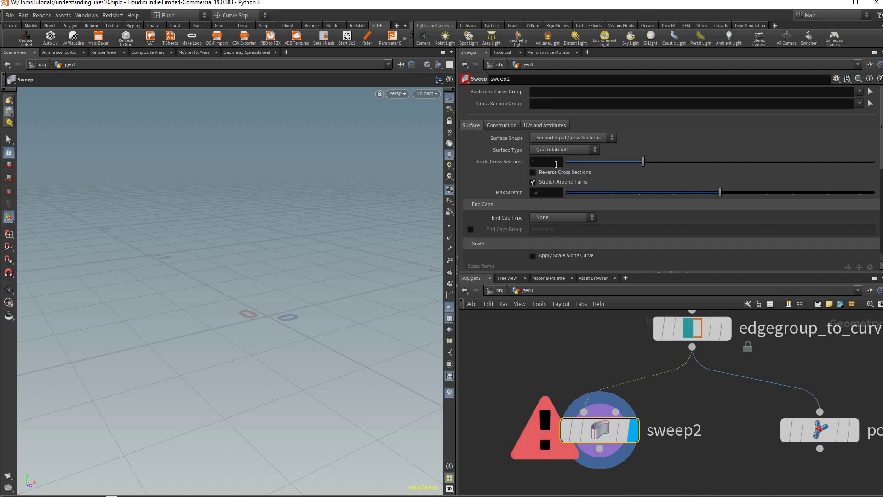
Set sweep2 to Round Tube with 7 columns, radius 0.013, and Compute UVs enabled
{"action": "left_click", "coordinate": [568, 138]}
{"action": "key", "text": "Return"}
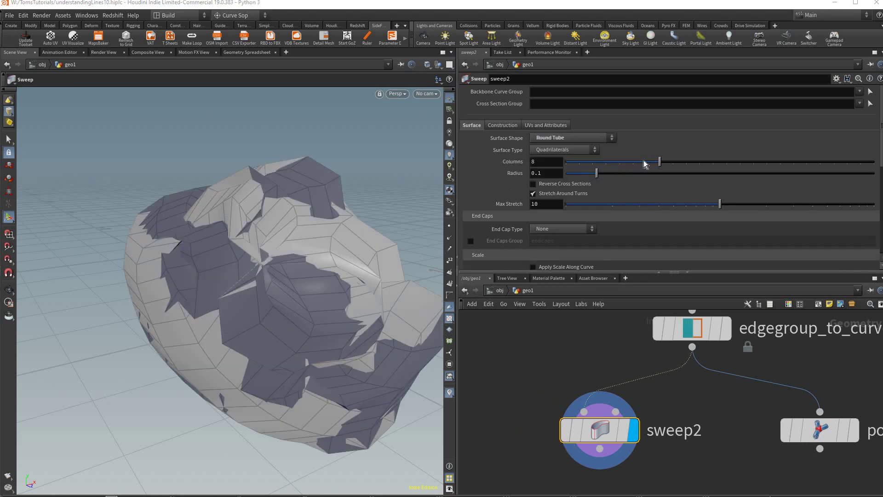
{"action": "left_click_drag", "start_coordinate": [583, 176], "coordinate": [570, 173]}
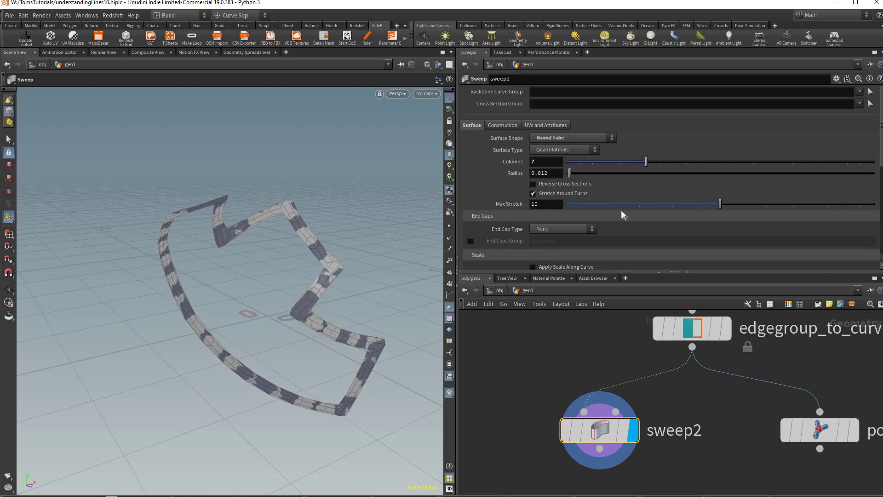
{"action": "scroll", "coordinate": [504, 131], "scroll_direction": "down", "scroll_amount": 2}
{"action": "scroll", "coordinate": [505, 132], "scroll_direction": "down", "scroll_amount": 3}
{"action": "scroll", "coordinate": [514, 125], "scroll_direction": "up", "scroll_amount": 5}
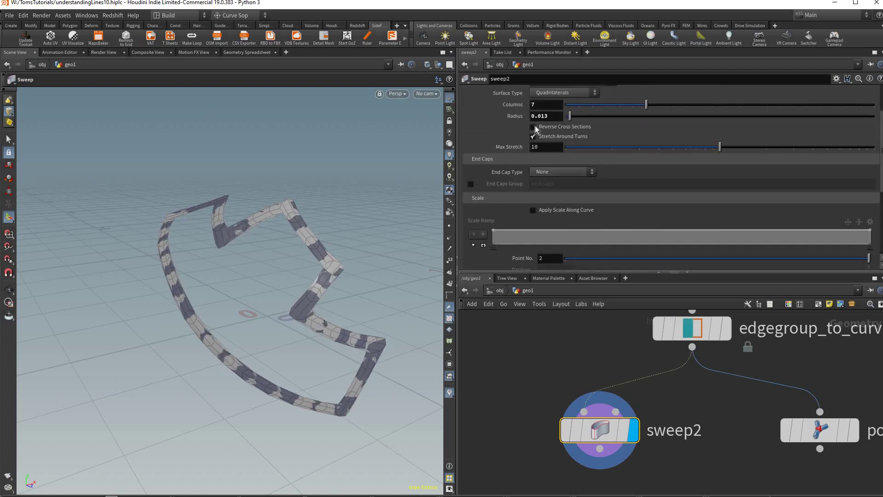
{"action": "left_click", "coordinate": [545, 125]}
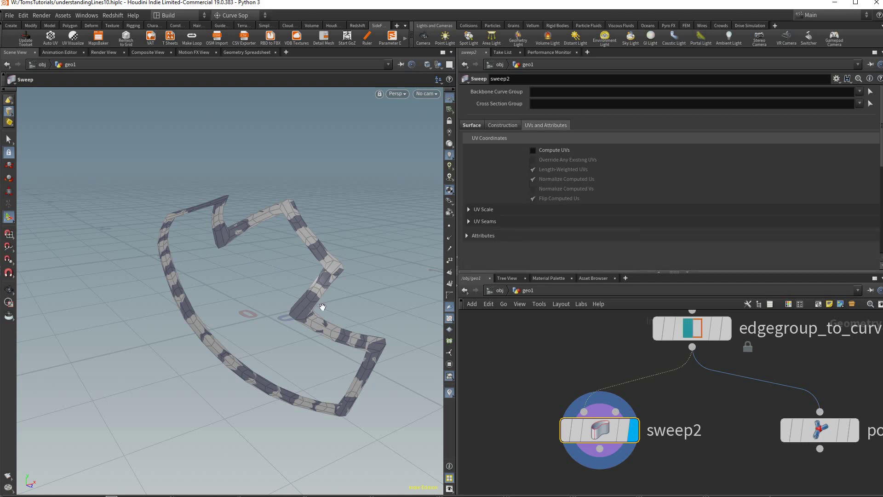
Orbit close around the checker-textured tube to inspect it
{"action": "key", "text": "Escape"}
{"action": "left_click_drag", "start_coordinate": [302, 292], "coordinate": [236, 298]}
{"action": "left_click_drag", "start_coordinate": [339, 325], "coordinate": [194, 322]}
{"action": "key", "text": "Return"}
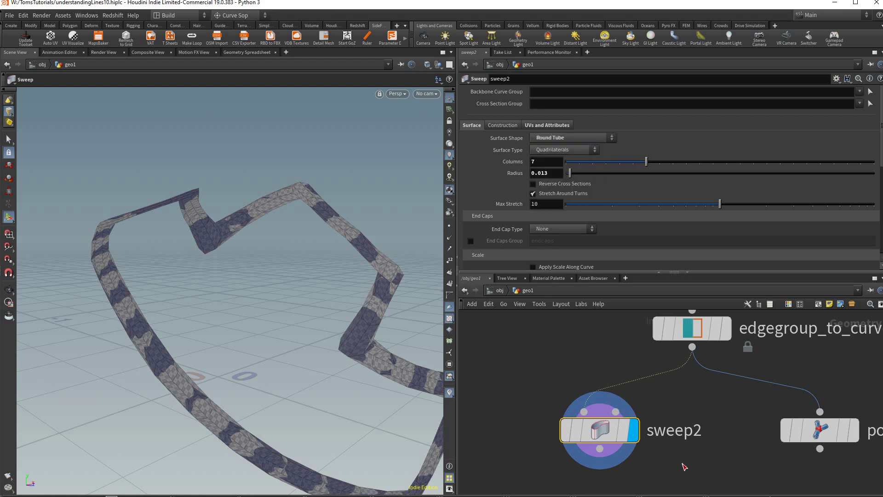
Rewire sweep2 to take curve5 instead of the edge-group curve
{"action": "key", "text": "h"}
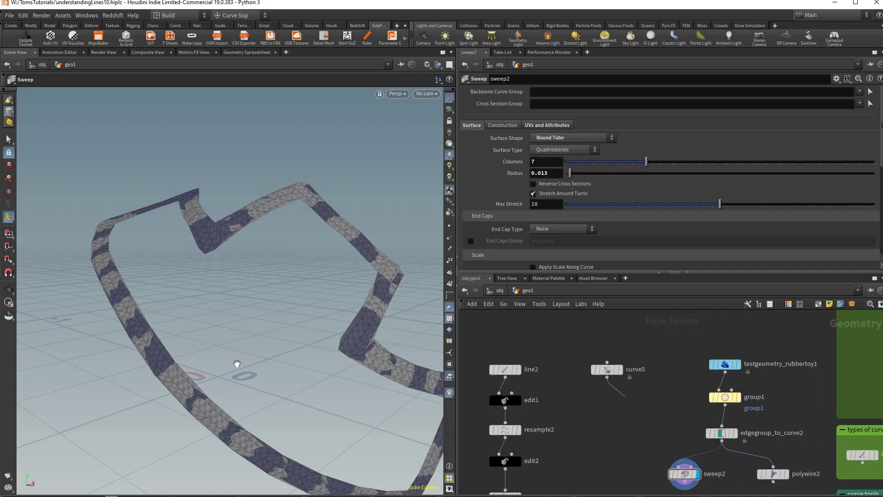
{"action": "key", "text": "ctrl+z"}
{"action": "key", "text": "ctrl+z"}
{"action": "mouse_move", "coordinate": [357, 331]}
{"action": "left_mouse_down"}
{"action": "mouse_move", "coordinate": [384, 320]}
{"action": "mouse_move", "coordinate": [289, 331]}
{"action": "mouse_move", "coordinate": [349, 309]}
{"action": "mouse_move", "coordinate": [352, 322]}
{"action": "left_mouse_up"}
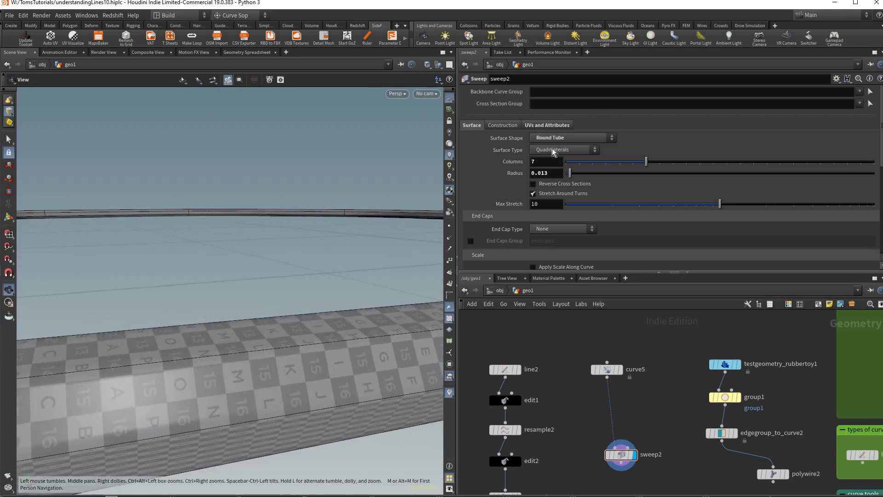
{"action": "key", "text": "Return"}
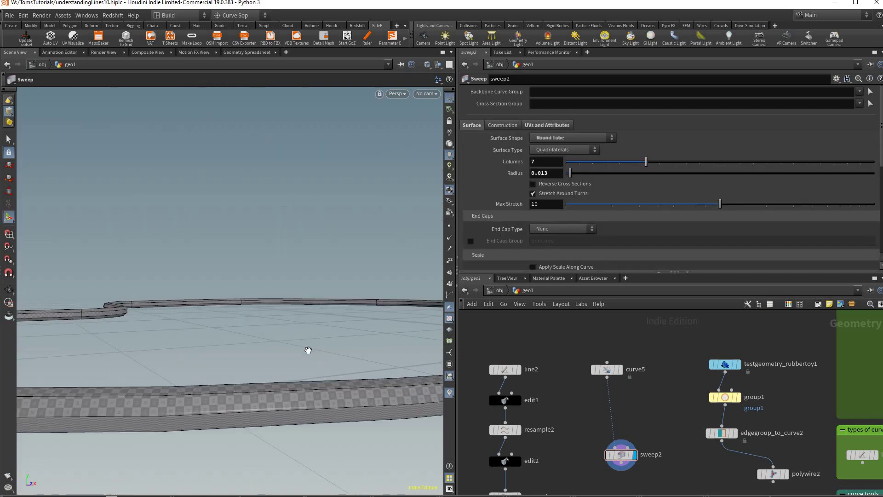
Raise sweep2 to 12 columns and compare the texture with normalized U values off and on
{"action": "mouse_move", "coordinate": [281, 355]}
{"action": "left_mouse_down"}
{"action": "mouse_move", "coordinate": [394, 342]}
{"action": "mouse_move", "coordinate": [270, 351]}
{"action": "left_mouse_up"}
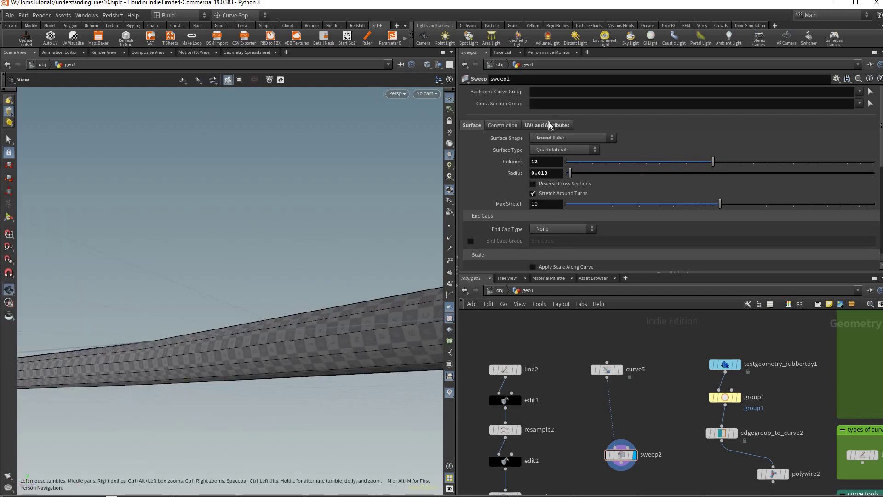
{"action": "key", "text": "Return"}
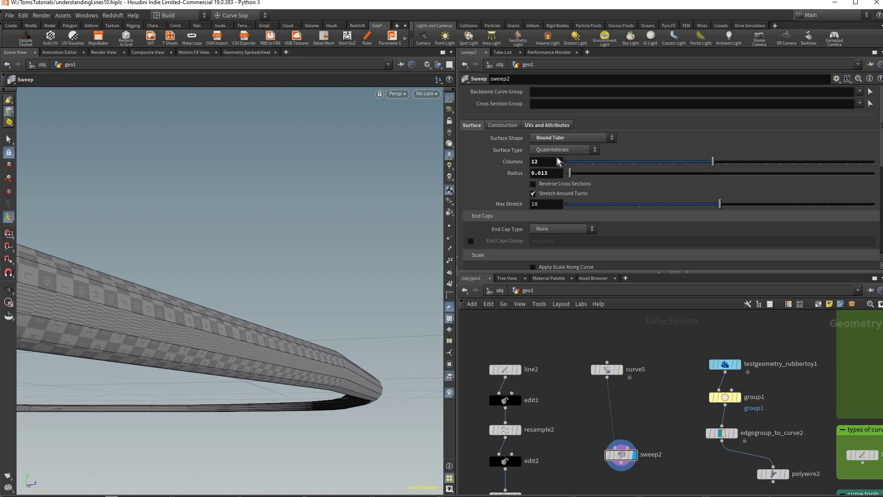
{"action": "left_click", "coordinate": [551, 182]}
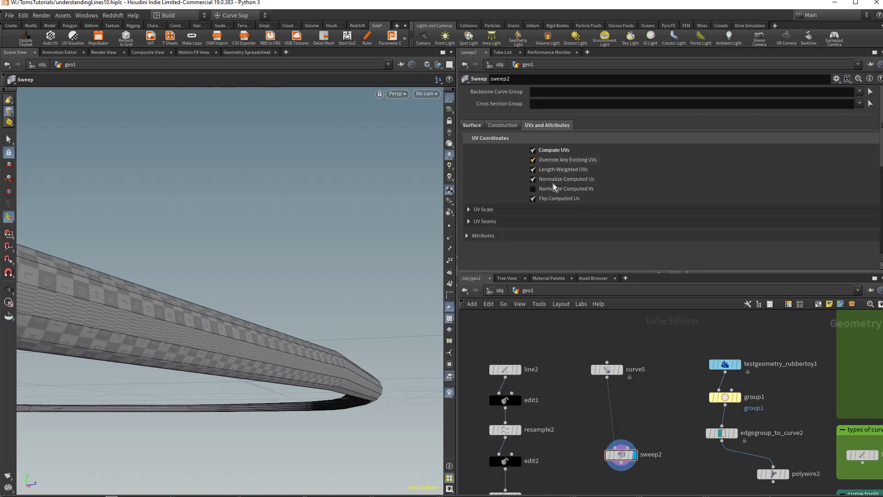
{"action": "key", "text": "ctrl+z"}
{"action": "key", "text": "ctrl+z"}
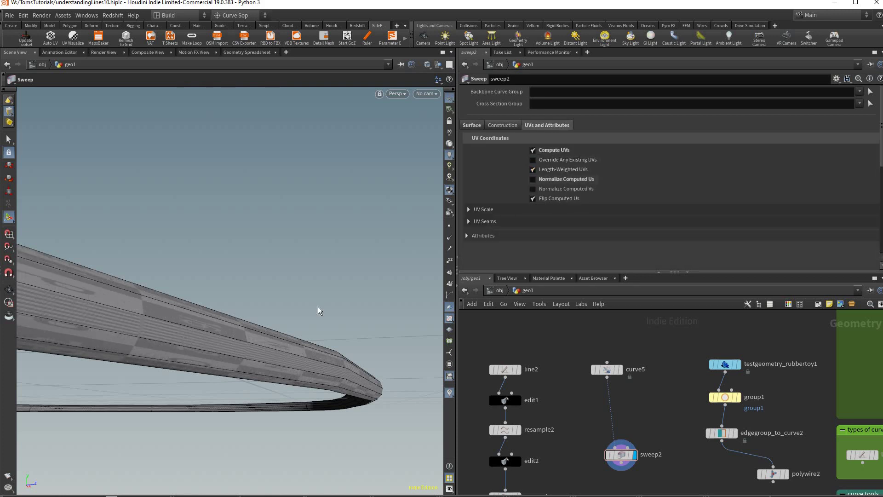
{"action": "key", "text": "ctrl+shift+z"}
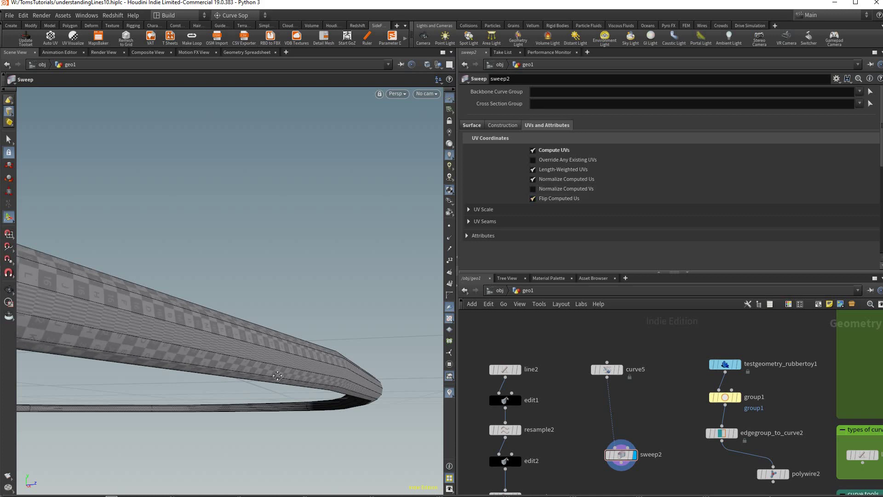
{"action": "left_click_drag", "start_coordinate": [277, 375], "coordinate": [464, 396]}
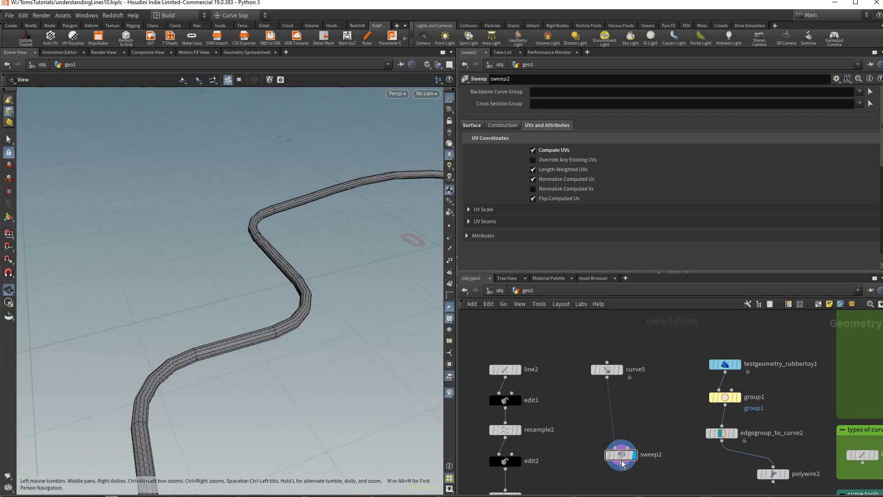
{"action": "key", "text": "Return"}
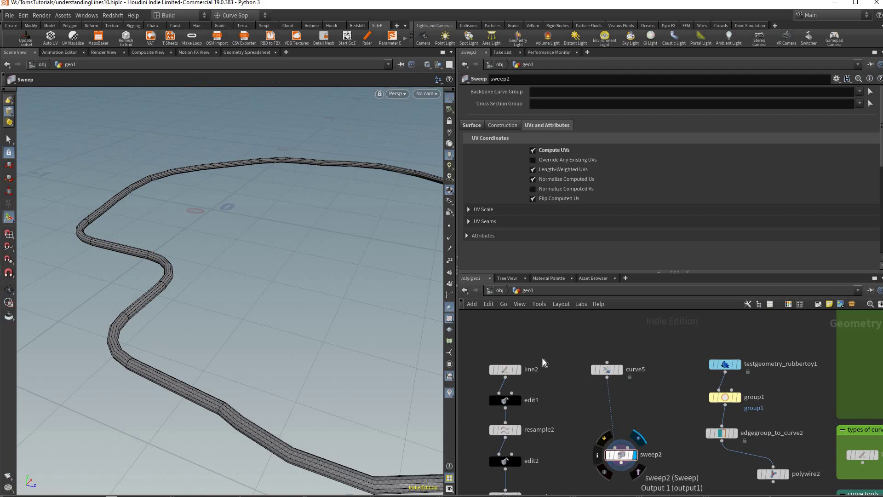
Place polywire2 beside sweep2 under curve5 and display its result
{"action": "left_click_drag", "start_coordinate": [682, 390], "coordinate": [546, 358]}
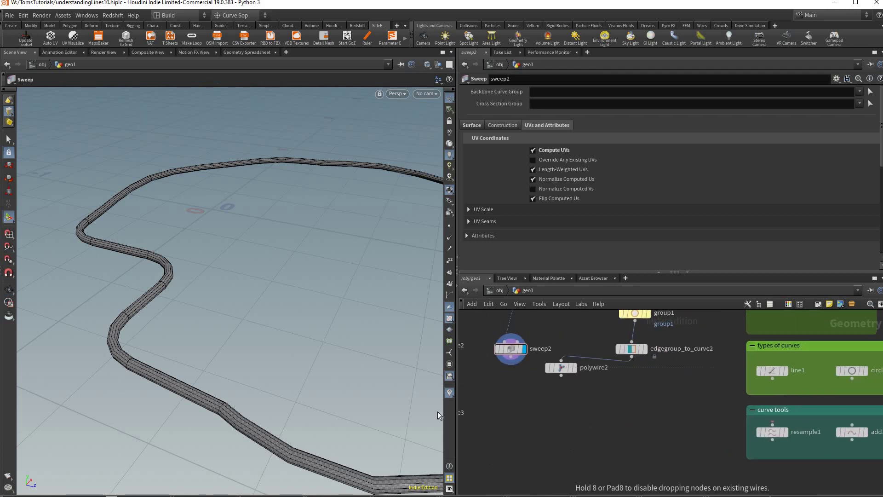
{"action": "left_click", "coordinate": [556, 437]}
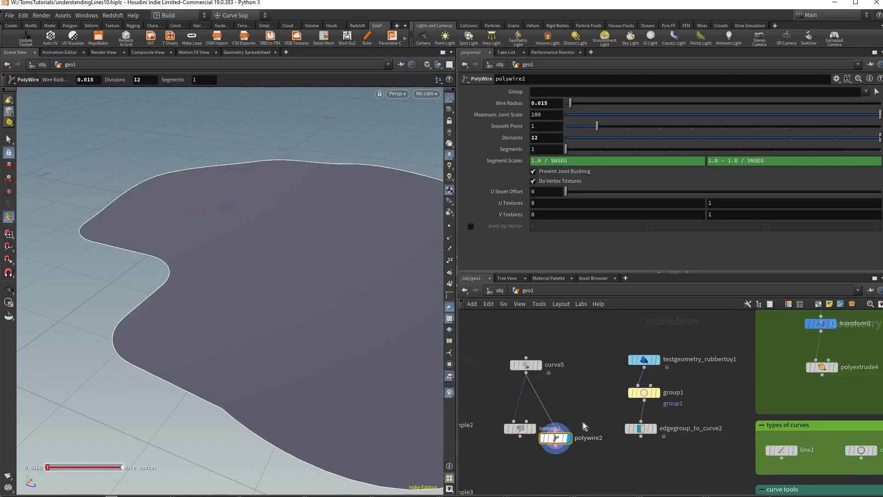
{"action": "left_click_drag", "start_coordinate": [557, 438], "coordinate": [583, 425]}
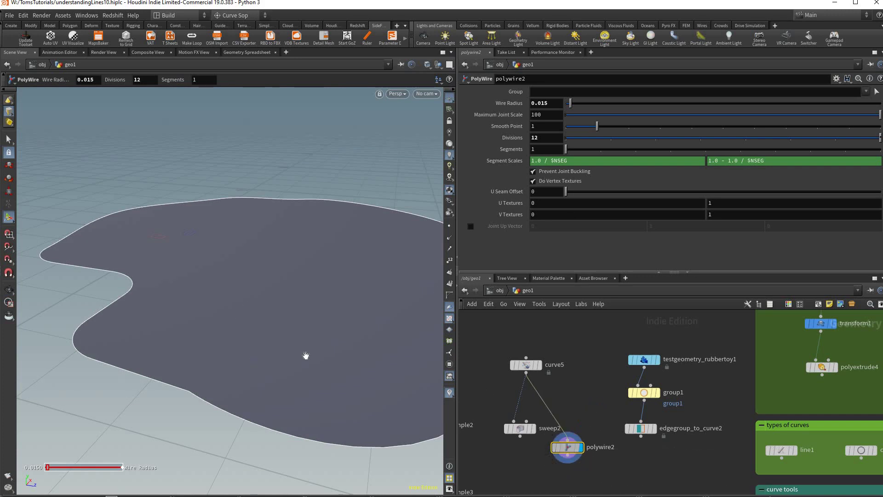
{"action": "left_click_drag", "start_coordinate": [306, 356], "coordinate": [645, 469]}
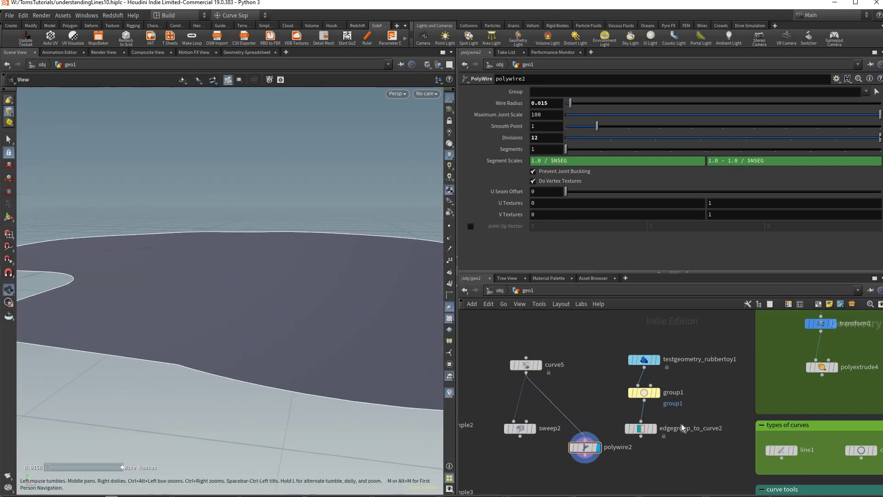
{"action": "middle_click_drag", "start_coordinate": [594, 401], "coordinate": [553, 446]}
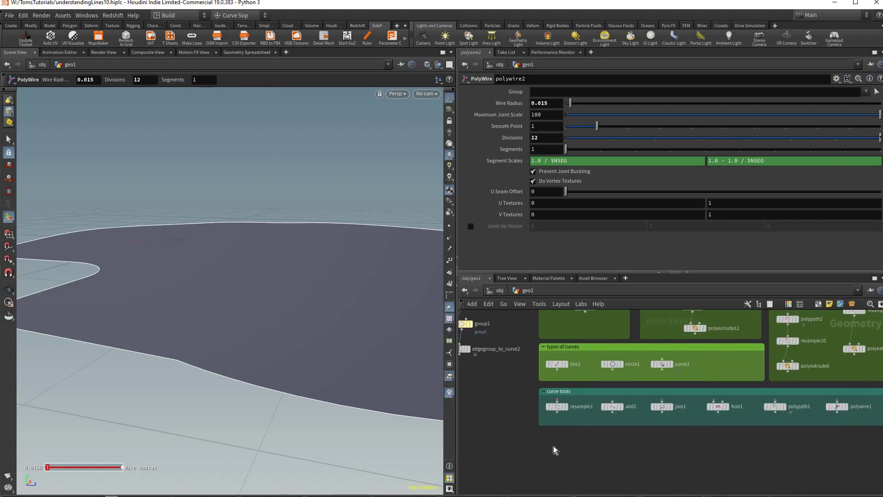
{"action": "scroll", "coordinate": [683, 425], "scroll_direction": "up", "scroll_amount": 2}
Create a new Add node (add2) and wire curve5 into it
{"action": "left_click", "coordinate": [594, 398]}
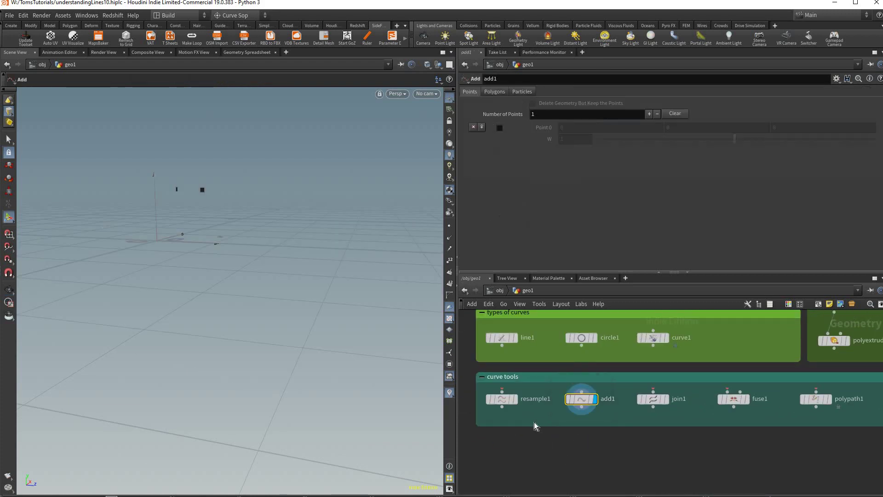
{"action": "scroll", "coordinate": [534, 421], "scroll_direction": "down", "scroll_amount": 3}
{"action": "key", "text": "Tab"}
{"action": "type", "text": "add"}
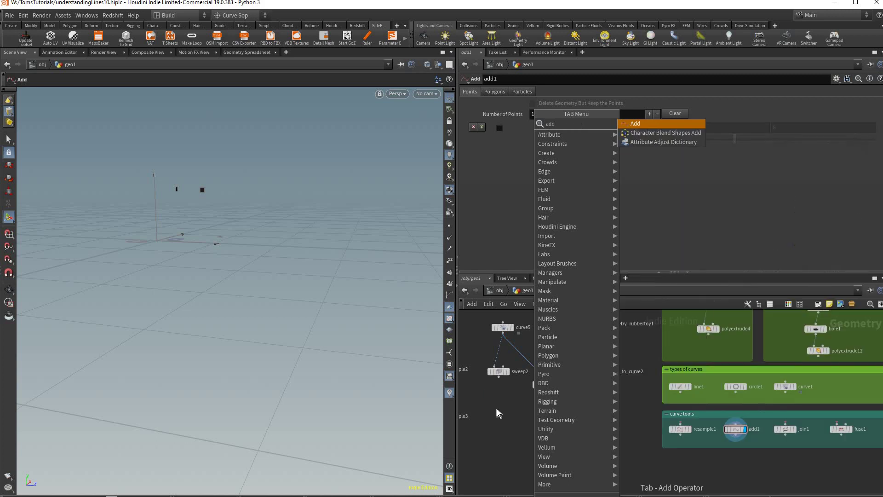
{"action": "key", "text": "Return"}
{"action": "left_click", "coordinate": [491, 410]}
{"action": "left_click_drag", "start_coordinate": [503, 332], "coordinate": [485, 406]}
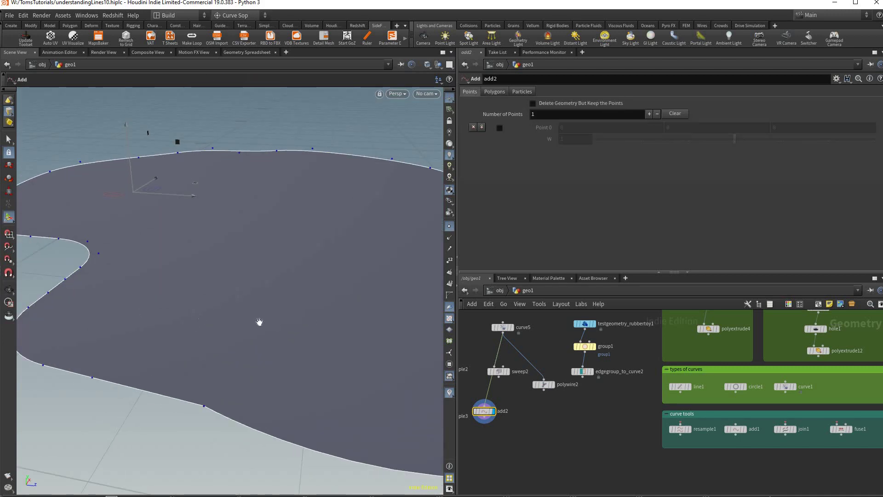
Turn on point-number display and orbit around curve5's numbered points
{"action": "key", "text": "Escape"}
{"action": "left_click_drag", "start_coordinate": [264, 319], "coordinate": [282, 374]}
{"action": "key", "text": "shift+n"}
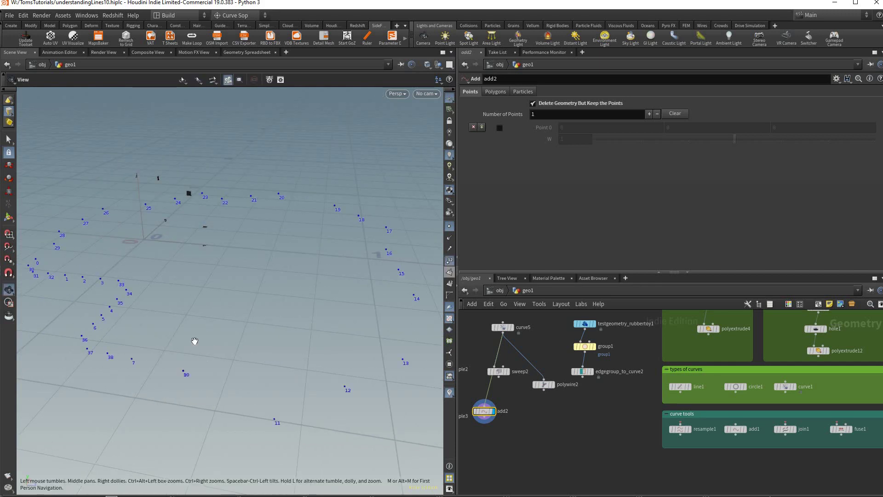
{"action": "left_click_drag", "start_coordinate": [195, 339], "coordinate": [226, 333]}
{"action": "left_click_drag", "start_coordinate": [337, 347], "coordinate": [100, 310]}
{"action": "left_click_drag", "start_coordinate": [203, 285], "coordinate": [333, 316]}
{"action": "key", "text": "Return"}
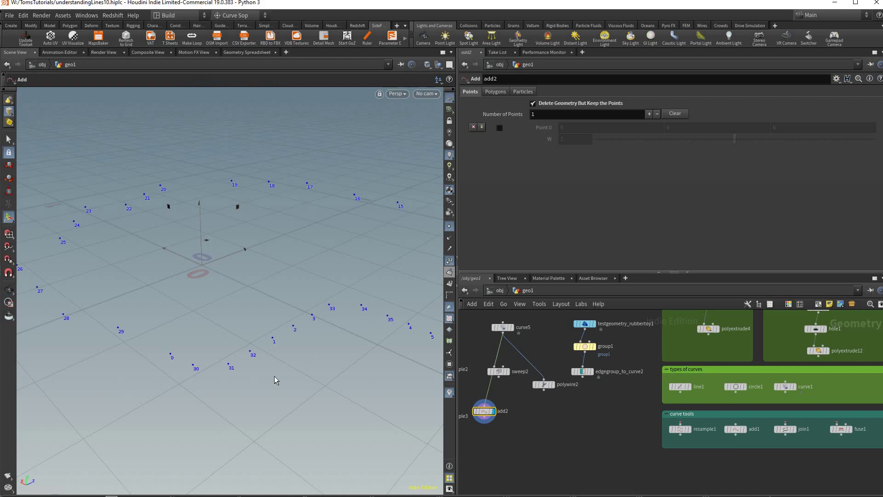
{"action": "left_click_drag", "start_coordinate": [379, 344], "coordinate": [170, 338]}
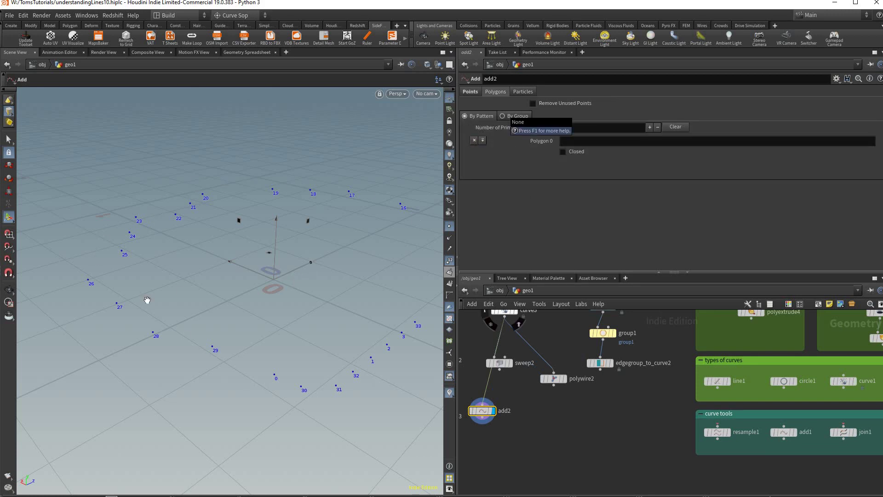
Orbit the view to inspect curve5's numbered points, such as 1–5, 11, 12 and 38
{"action": "left_click_drag", "start_coordinate": [307, 336], "coordinate": [259, 207]}
{"action": "left_click_drag", "start_coordinate": [335, 310], "coordinate": [306, 325]}
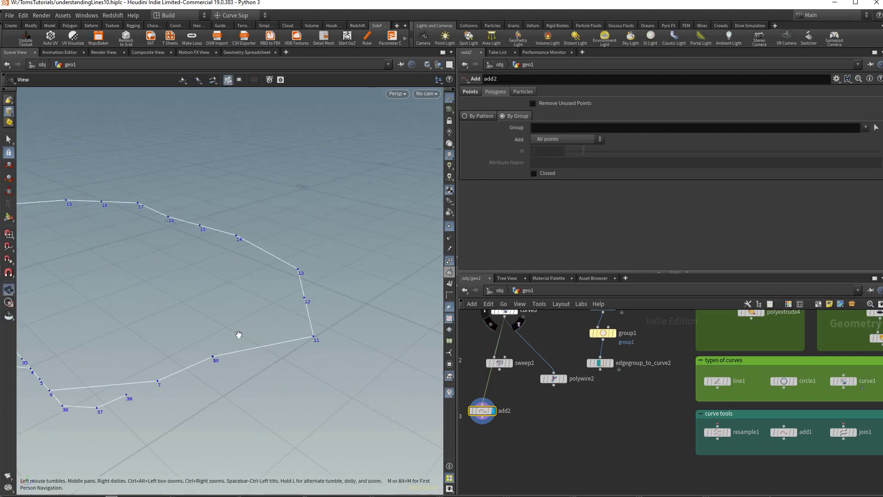
{"action": "left_click_drag", "start_coordinate": [239, 334], "coordinate": [213, 338]}
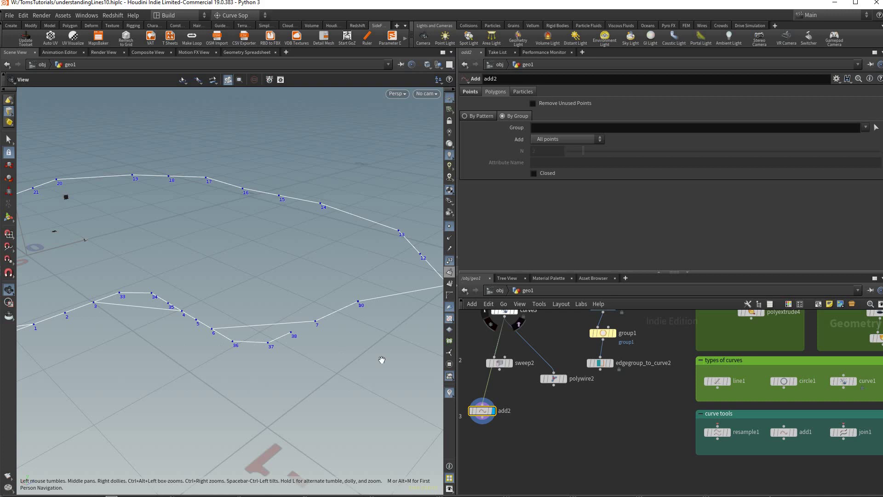
{"action": "left_click_drag", "start_coordinate": [316, 317], "coordinate": [419, 345]}
{"action": "left_click_drag", "start_coordinate": [213, 299], "coordinate": [351, 256]}
{"action": "left_click_drag", "start_coordinate": [224, 302], "coordinate": [260, 343]}
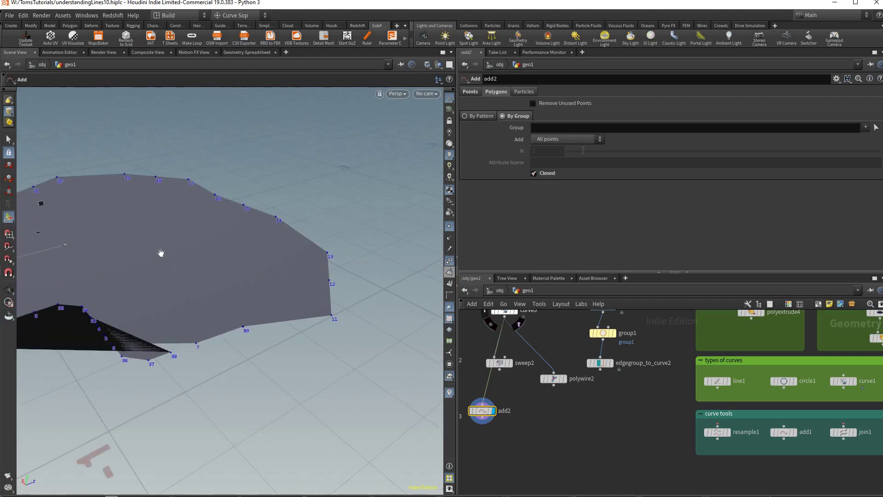
On add2's Polygons tab, uncheck Closed, try By Pattern, then set Add to By Attribute
{"action": "left_click", "coordinate": [533, 173]}
{"action": "left_click", "coordinate": [478, 116]}
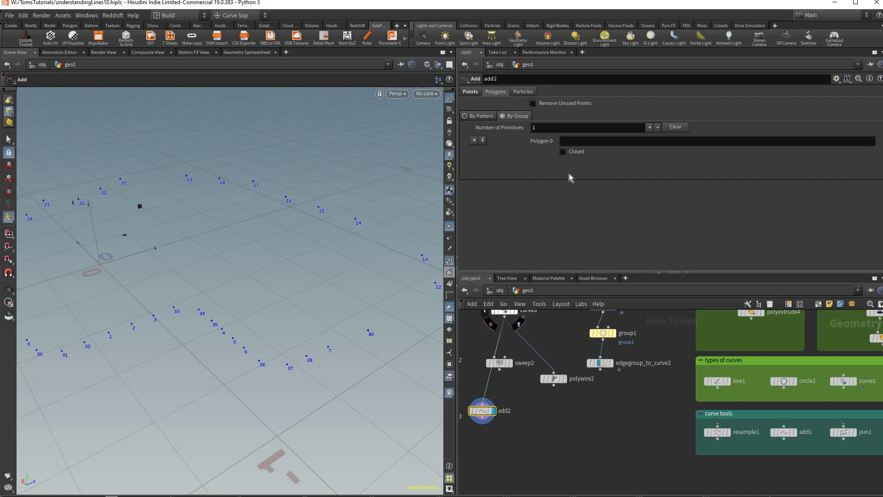
{"action": "key", "text": "ctrl+z"}
{"action": "key", "text": "Return"}
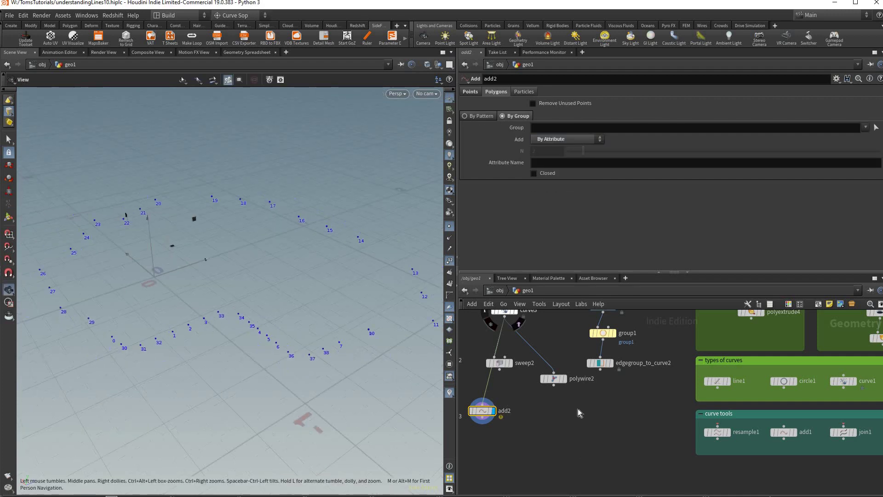
Tidy the network, moving add2 up beside sweep2 and bringing curve5 into view
{"action": "key", "text": "h"}
{"action": "left_click_drag", "start_coordinate": [584, 455], "coordinate": [593, 371]}
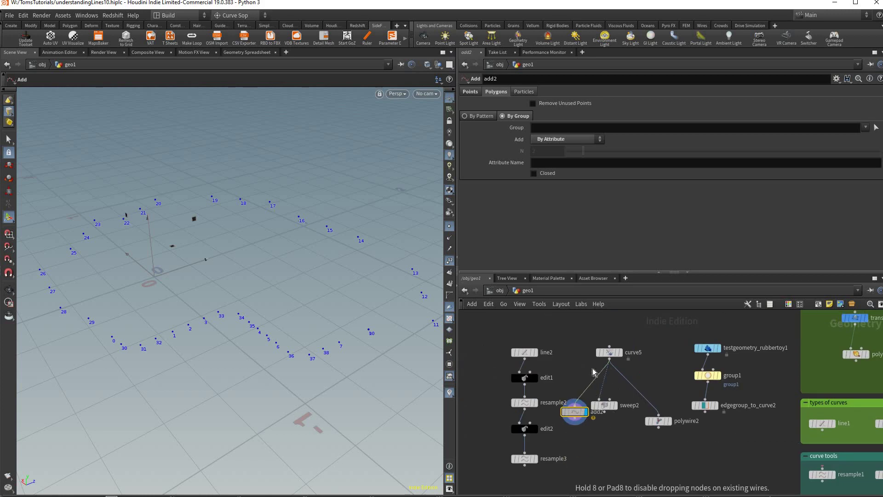
{"action": "middle_click_drag", "start_coordinate": [605, 421], "coordinate": [618, 408]}
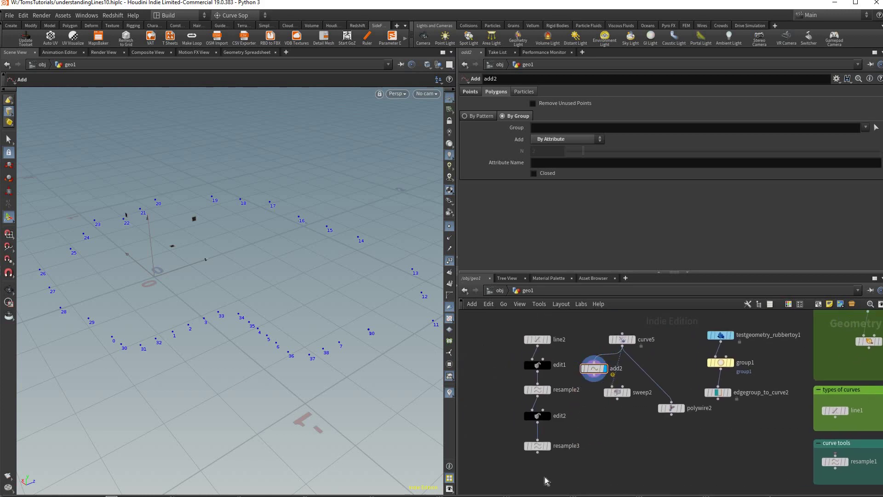
{"action": "scroll", "coordinate": [656, 479], "scroll_direction": "down", "scroll_amount": 5}
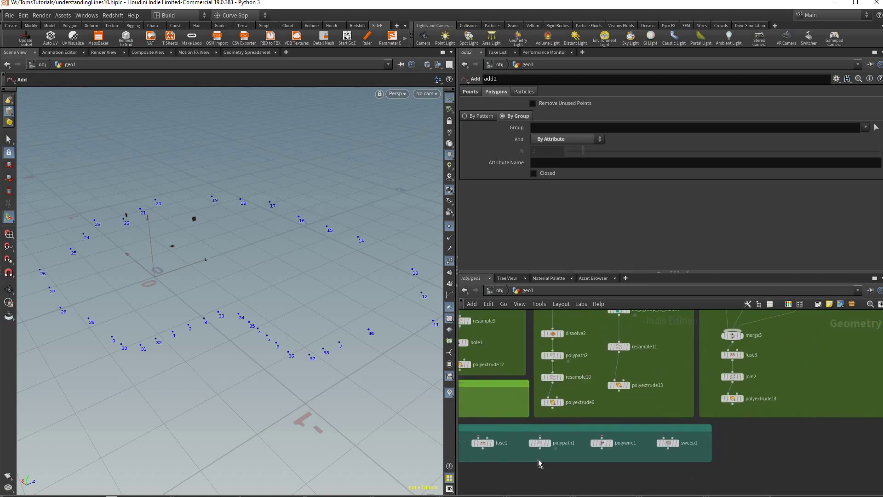
{"action": "key", "text": "grave"}
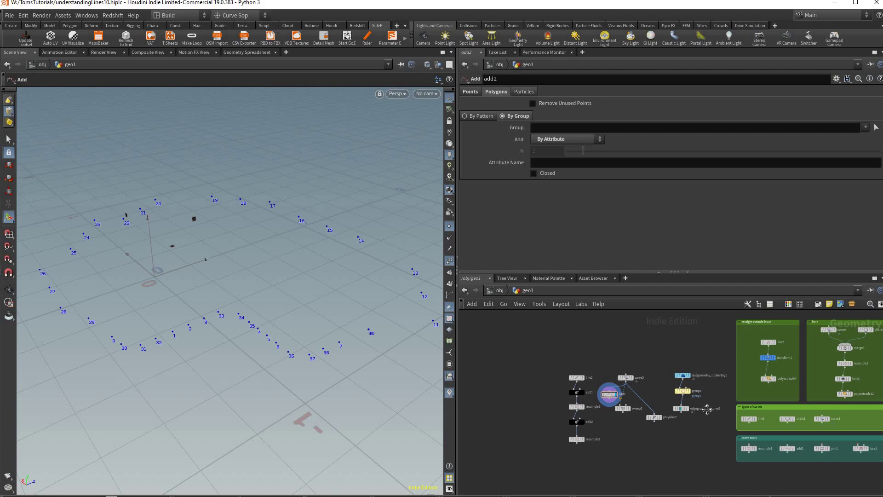
{"action": "scroll", "coordinate": [707, 409], "scroll_direction": "up", "scroll_amount": 5}
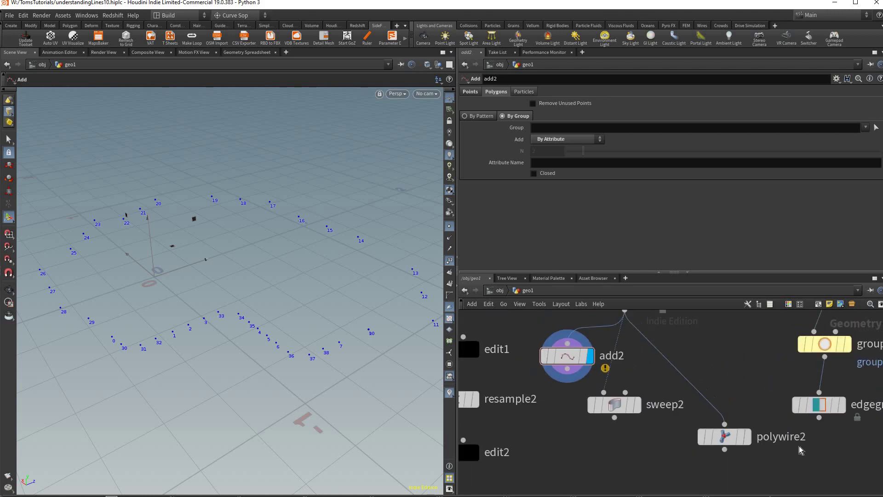
{"action": "middle_click_drag", "start_coordinate": [622, 298], "coordinate": [669, 307]}
Inspect curve5, then show polywire2's parameters: Wire Radius 0.015 and 12 Divisions
{"action": "left_click", "coordinate": [623, 349]}
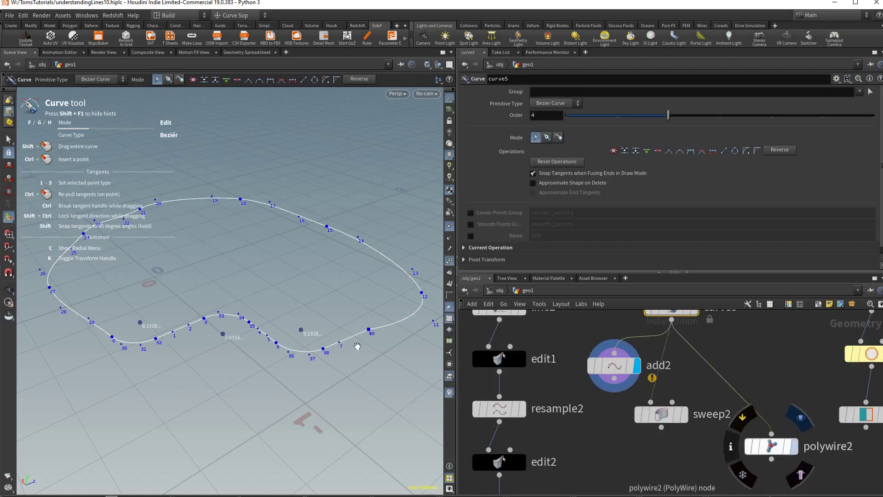
{"action": "left_click", "coordinate": [771, 446]}
{"action": "scroll", "coordinate": [777, 459], "scroll_direction": "down", "scroll_amount": 3}
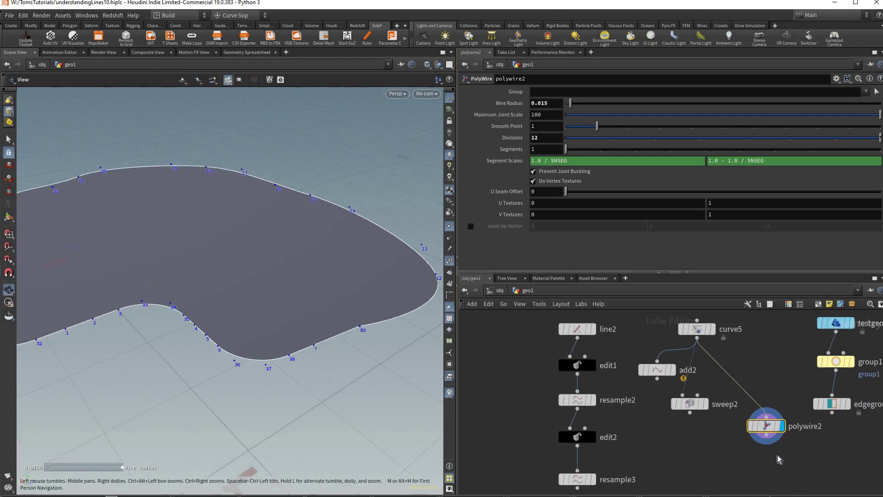
{"action": "key", "text": "Return"}
{"action": "left_click_drag", "start_coordinate": [782, 404], "coordinate": [783, 415]}
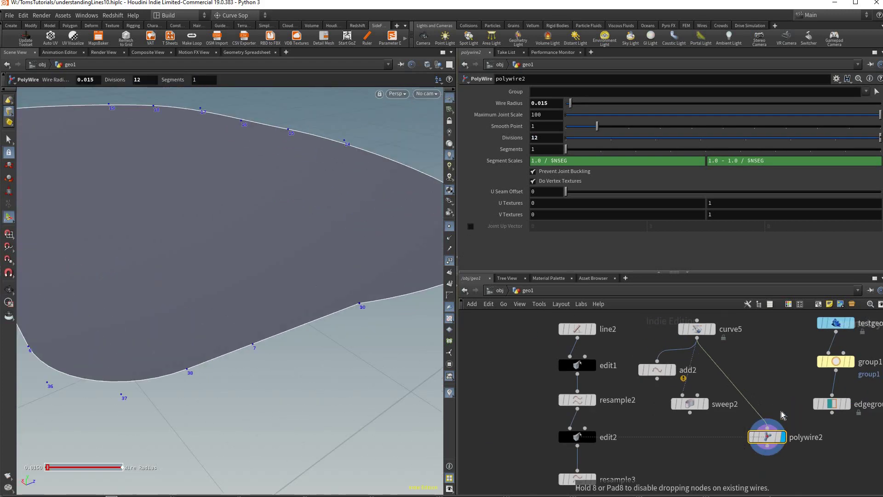
Create a PolyPath node (polypath3) in the geo1 network after curve5
{"action": "key", "text": "Tab"}
{"action": "type", "text": "poly p"}
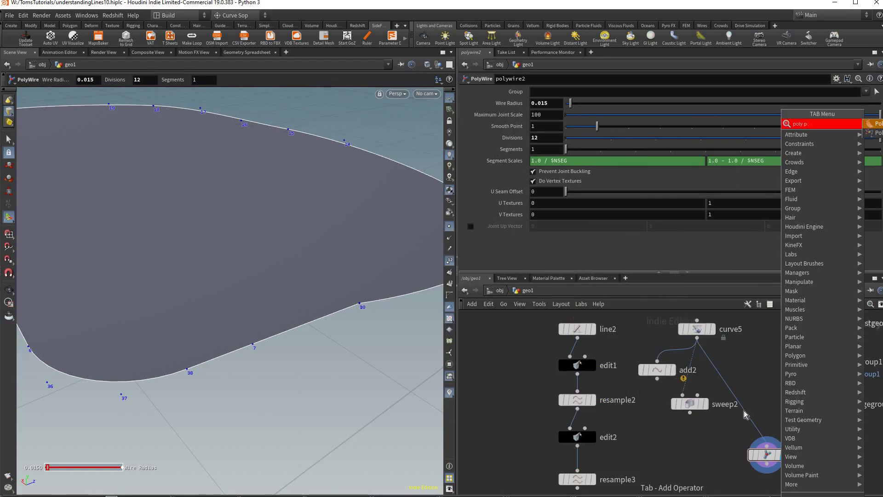
{"action": "key", "text": "Return"}
{"action": "left_click", "coordinate": [745, 414]}
{"action": "double_click", "coordinate": [742, 413]}
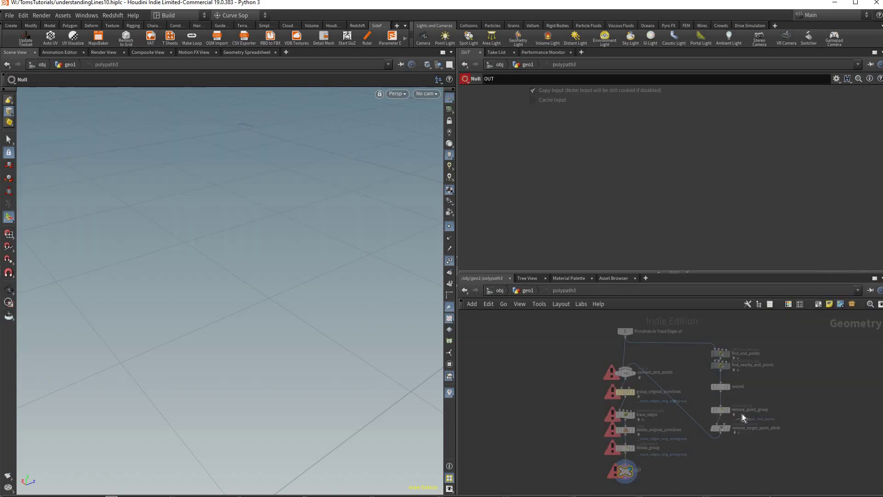
{"action": "key", "text": "u"}
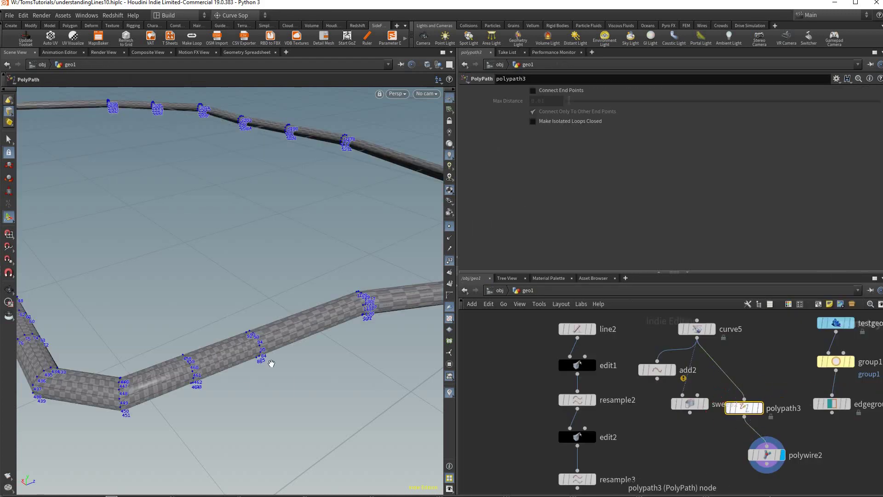
Insert polypath3 into the wire feeding sweep2 and view the checker-textured tube
{"action": "key", "text": "Escape"}
{"action": "left_click_drag", "start_coordinate": [404, 306], "coordinate": [711, 374]}
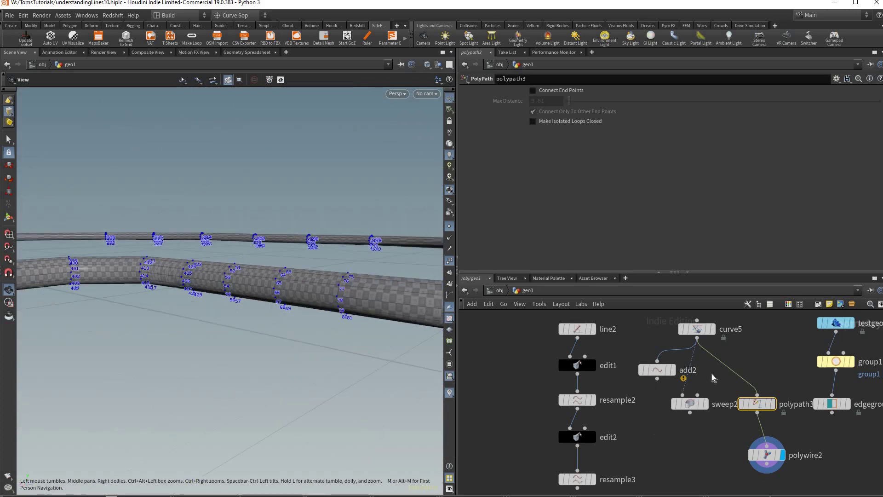
{"action": "middle_click_drag", "start_coordinate": [713, 376], "coordinate": [628, 378]}
{"action": "left_click_drag", "start_coordinate": [637, 376], "coordinate": [639, 428]}
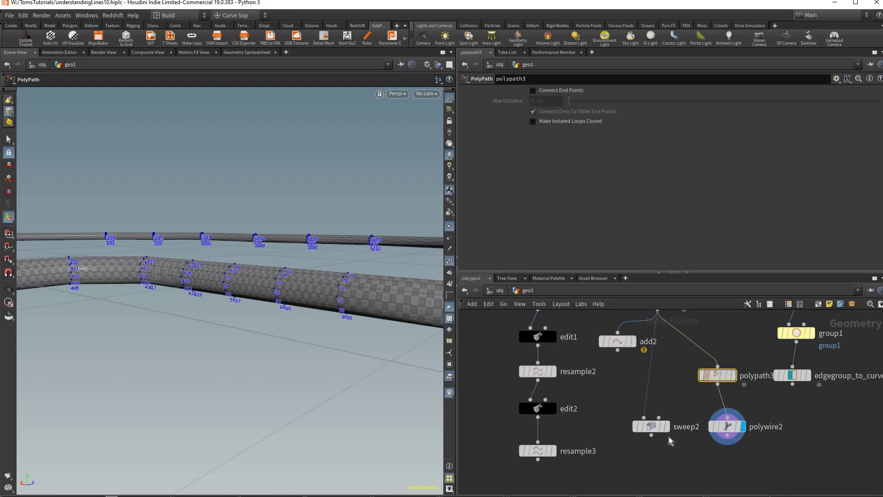
{"action": "left_click_drag", "start_coordinate": [713, 374], "coordinate": [636, 374]}
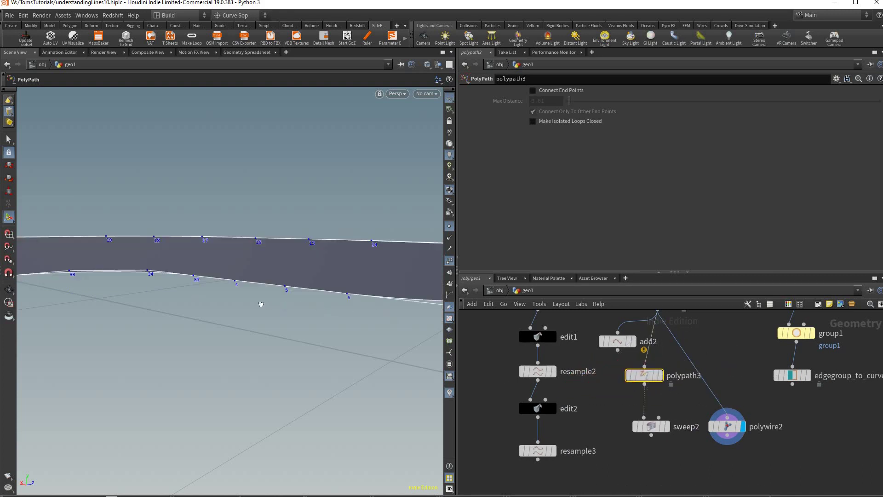
{"action": "key", "text": "Escape"}
{"action": "left_click_drag", "start_coordinate": [349, 355], "coordinate": [220, 295]}
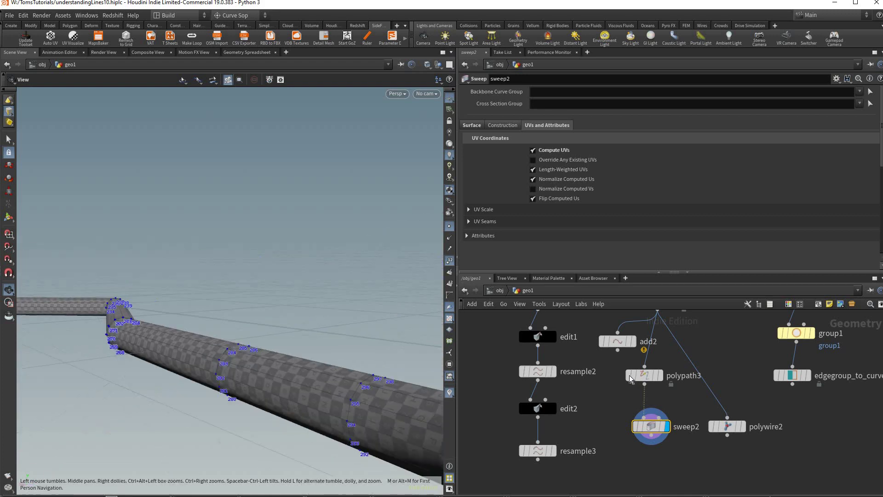
Level the tube in view and start editing curve5 with the Curve tool
{"action": "left_click_drag", "start_coordinate": [275, 322], "coordinate": [644, 444]}
{"action": "key", "text": "Return"}
{"action": "key", "text": "Escape"}
{"action": "key", "text": "Tab"}
{"action": "type", "text": "curve"}
{"action": "key", "text": "Return"}
{"action": "key", "text": "Escape"}
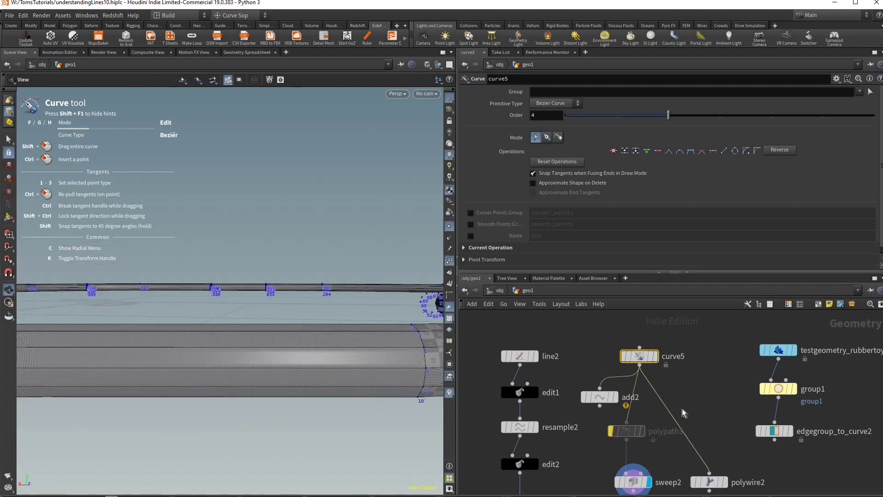
Turn off polypath3's bypass and review the swept tube along the whole curve
{"action": "left_click", "coordinate": [611, 431]}
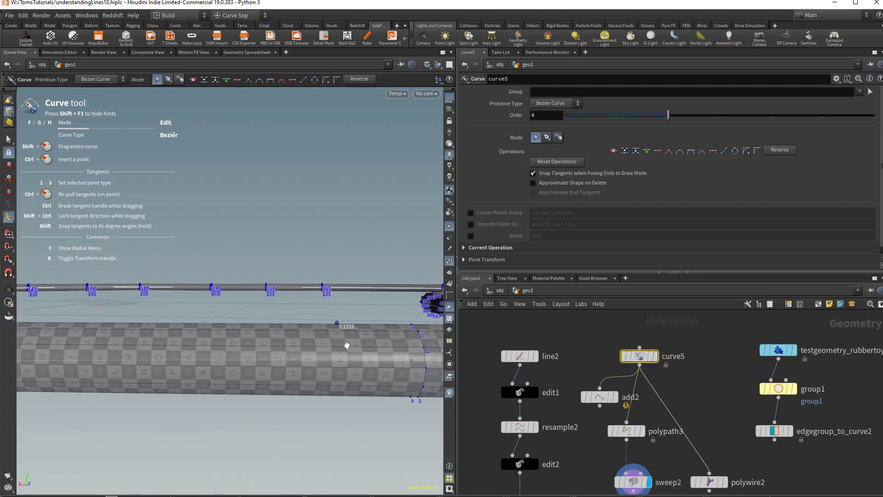
{"action": "key", "text": "Escape"}
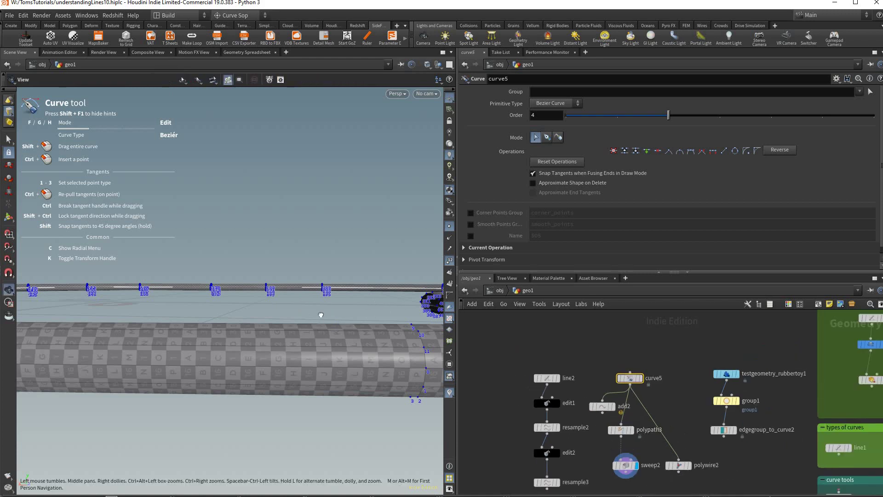
{"action": "left_click_drag", "start_coordinate": [321, 312], "coordinate": [343, 323]}
{"action": "scroll", "coordinate": [335, 302], "scroll_direction": "up", "scroll_amount": 6}
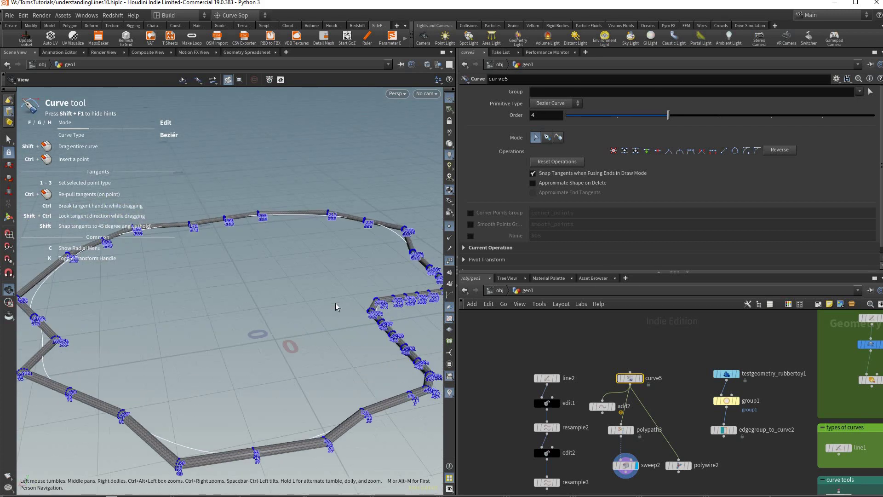
{"action": "scroll", "coordinate": [335, 303], "scroll_direction": "down", "scroll_amount": 2}
{"action": "key", "text": "space"}
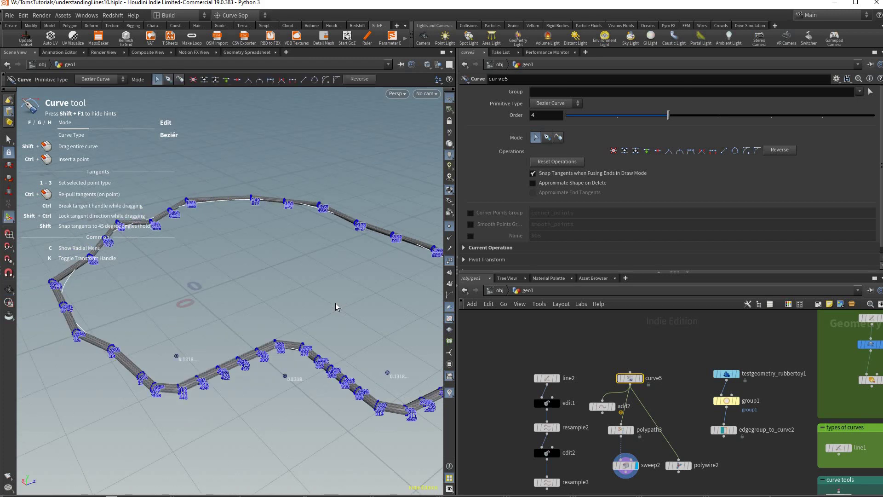